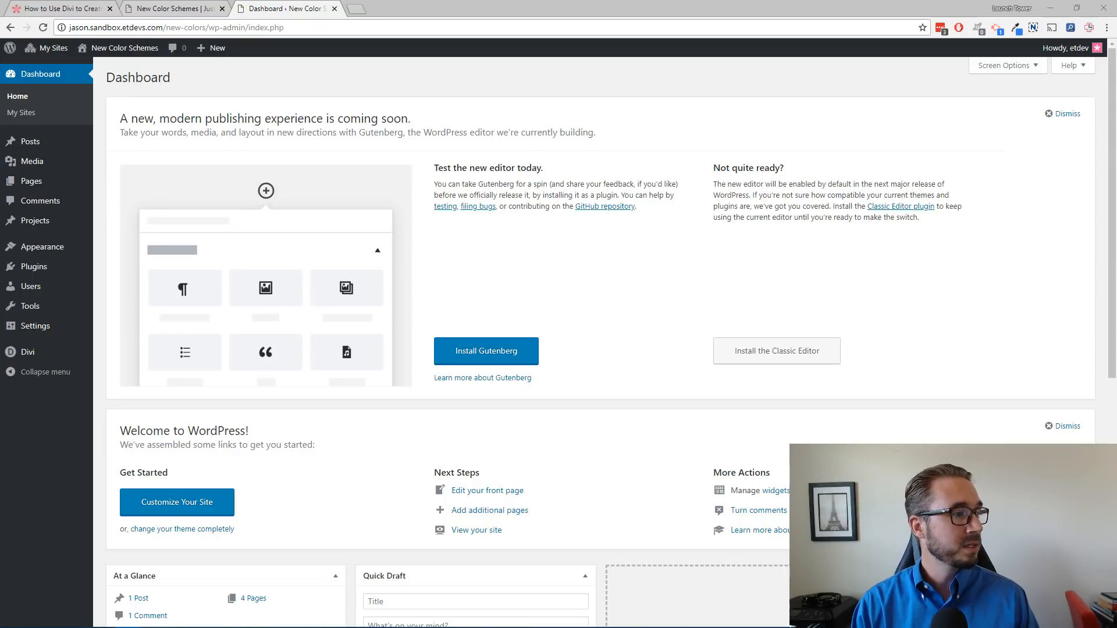
Step: Switch to the New Color Schemes site tab and scroll through the Blue version of the coaching homepage
left_click(461, 10)
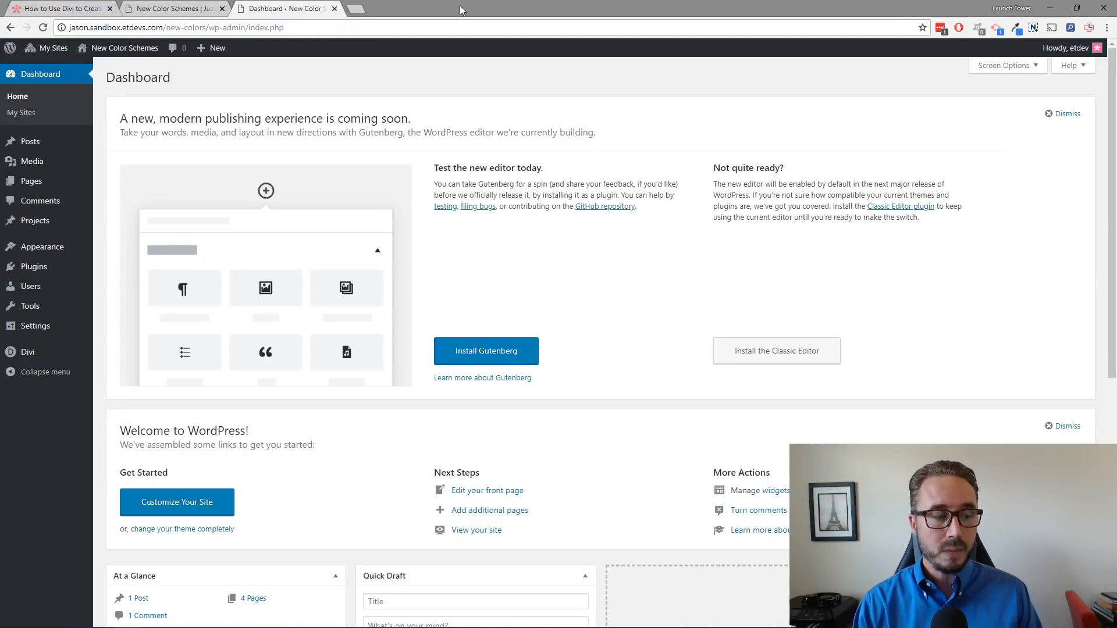
left_click(169, 10)
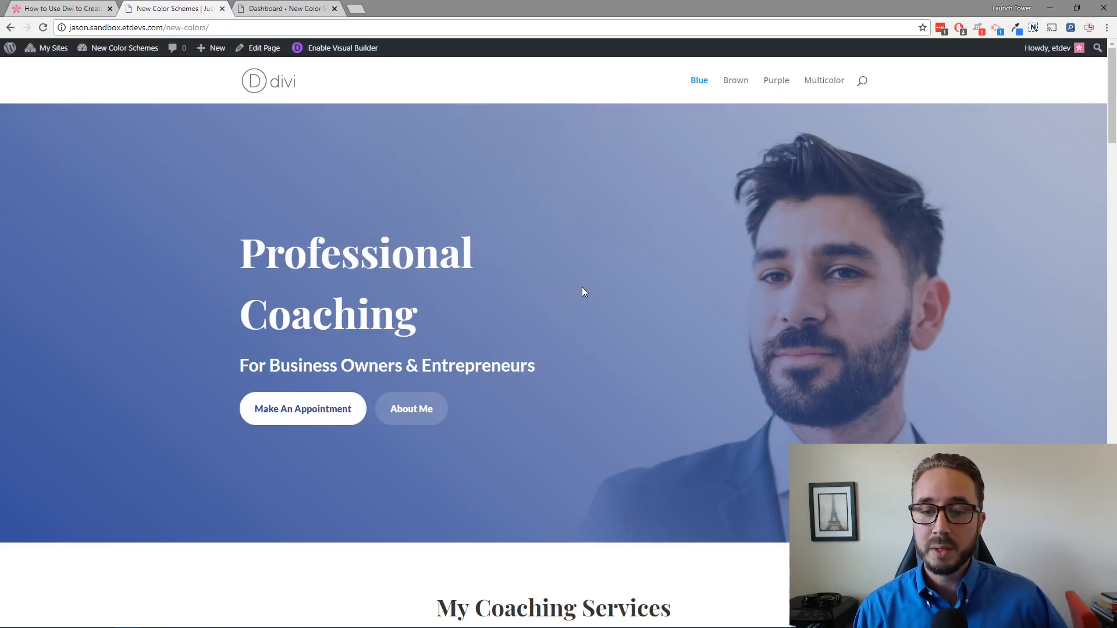
scroll(574, 289, "down", 5)
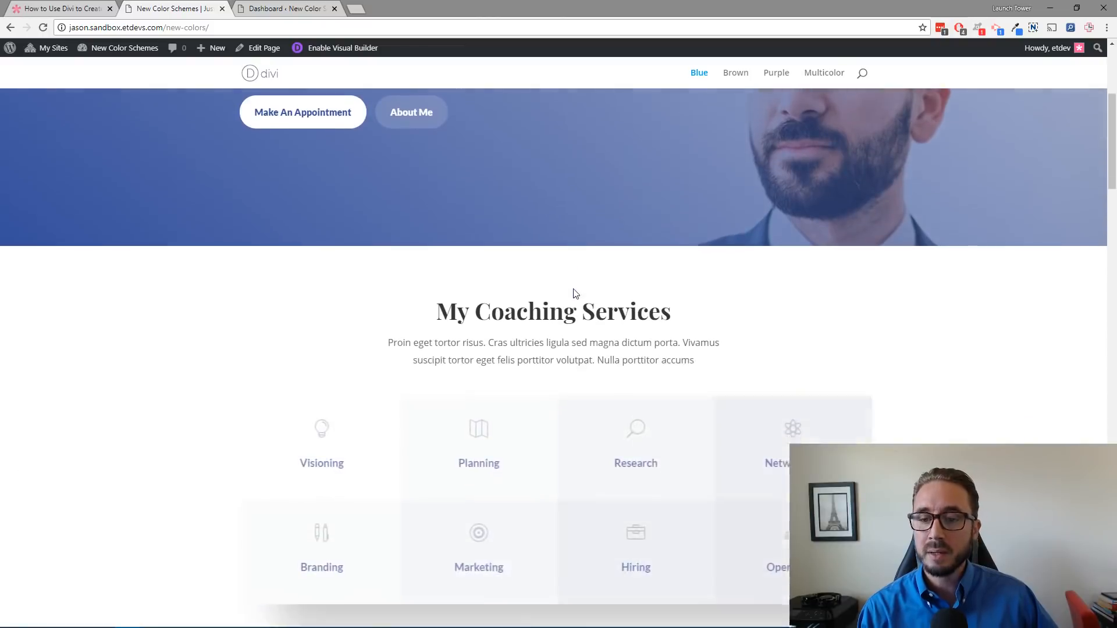
scroll(574, 293, "down", 2)
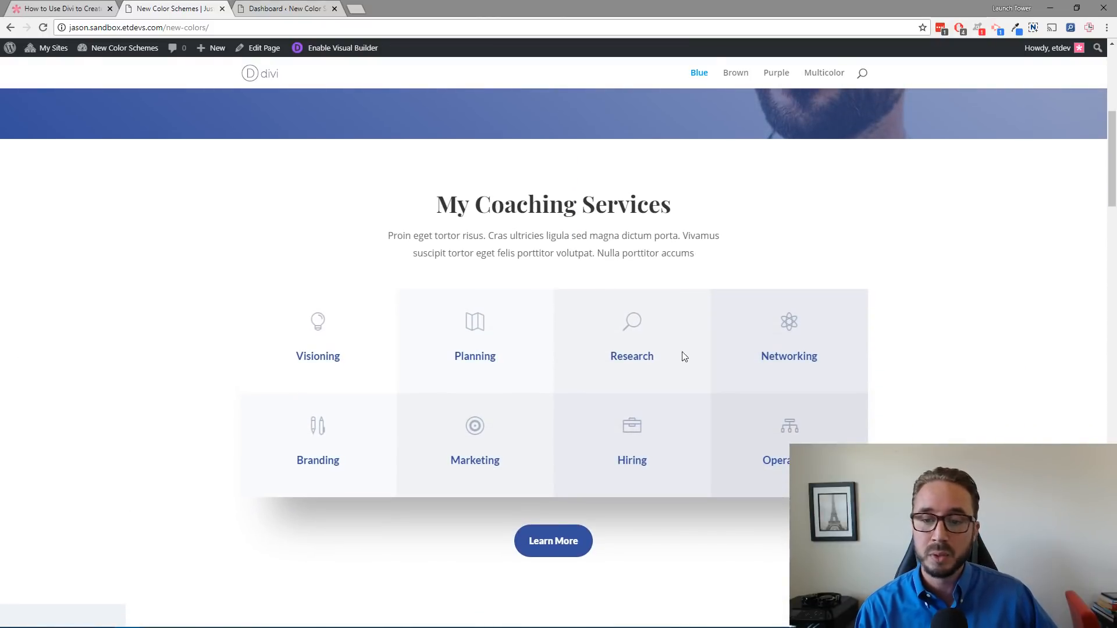
scroll(731, 354, "down", 1)
scroll(728, 354, "down", 3)
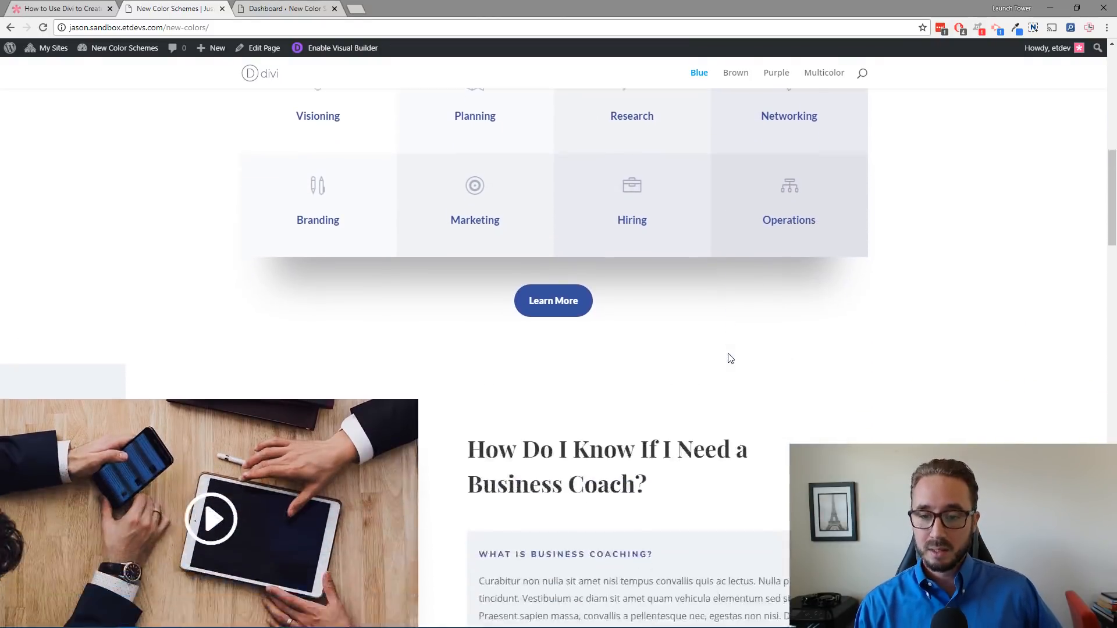
scroll(728, 355, "down", 5)
scroll(728, 354, "down", 5)
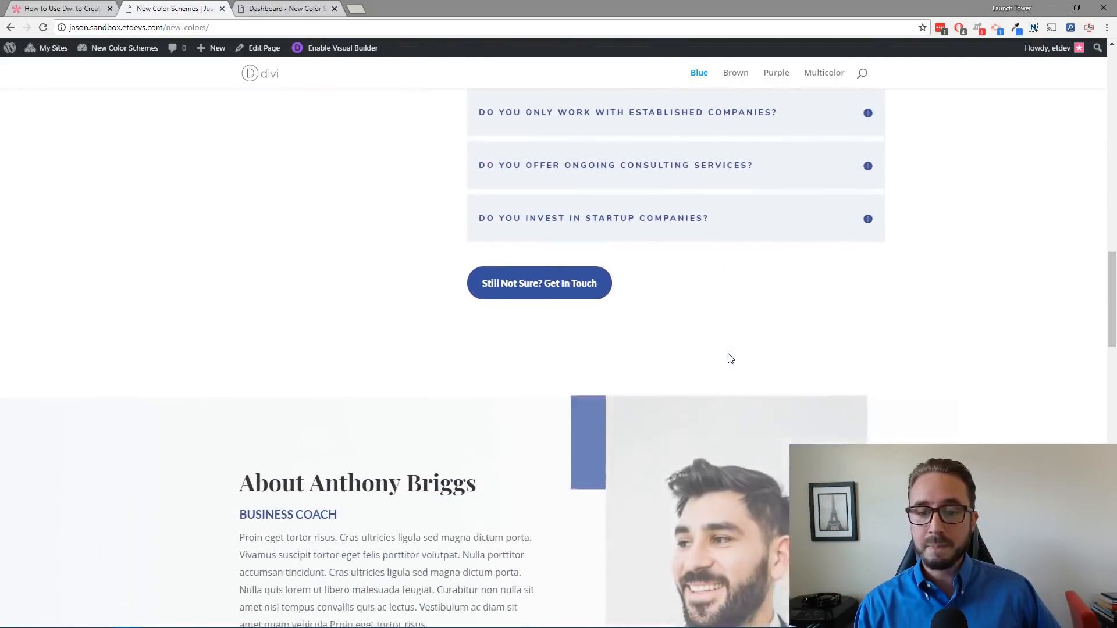
scroll(730, 358, "down", 3)
scroll(726, 356, "down", 6)
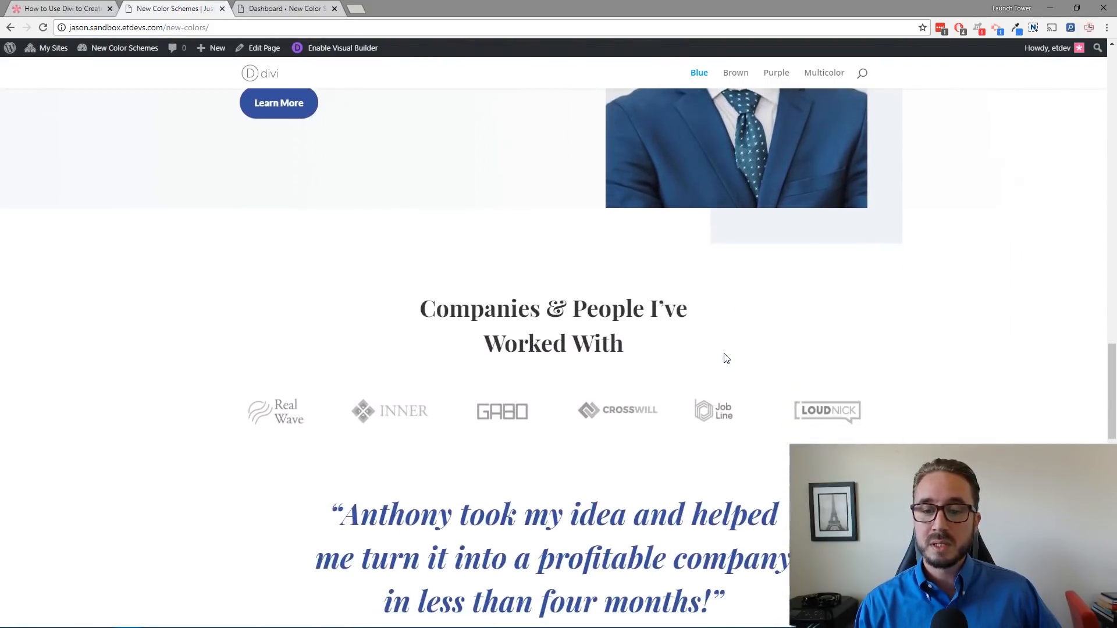
scroll(726, 358, "down", 12)
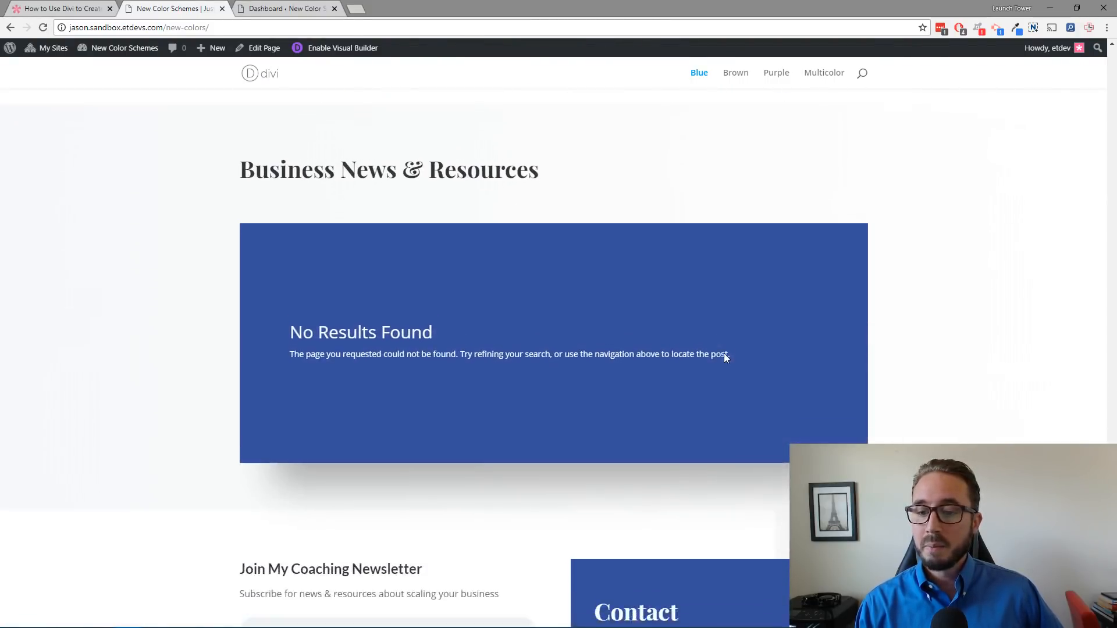
scroll(726, 357, "down", 5)
scroll(724, 357, "up", 15)
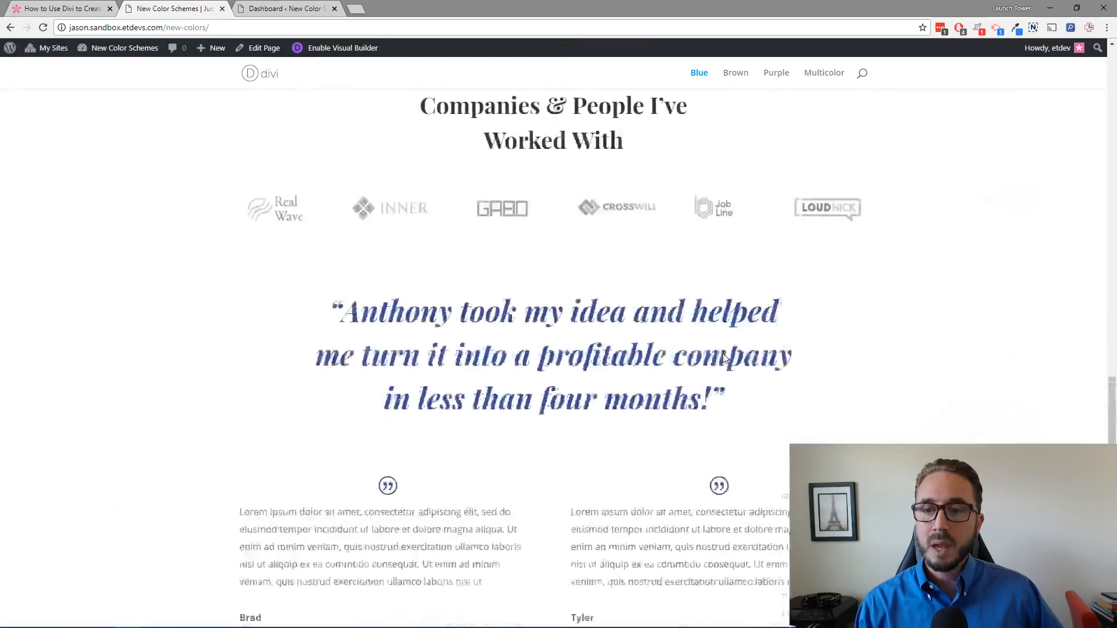
scroll(724, 357, "up", 18)
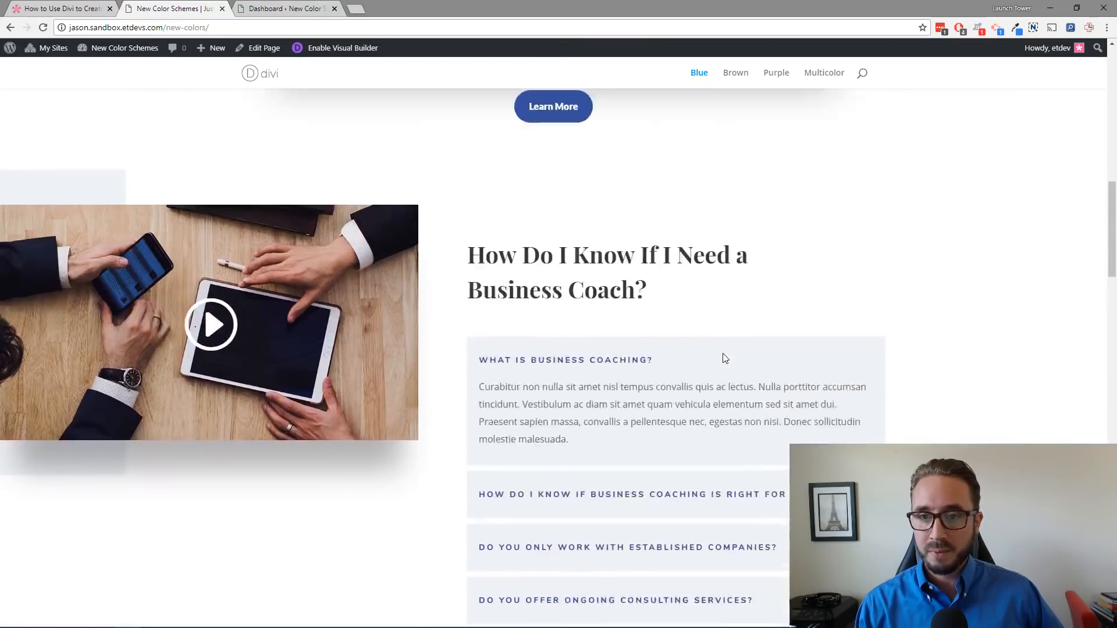
scroll(724, 356, "up", 15)
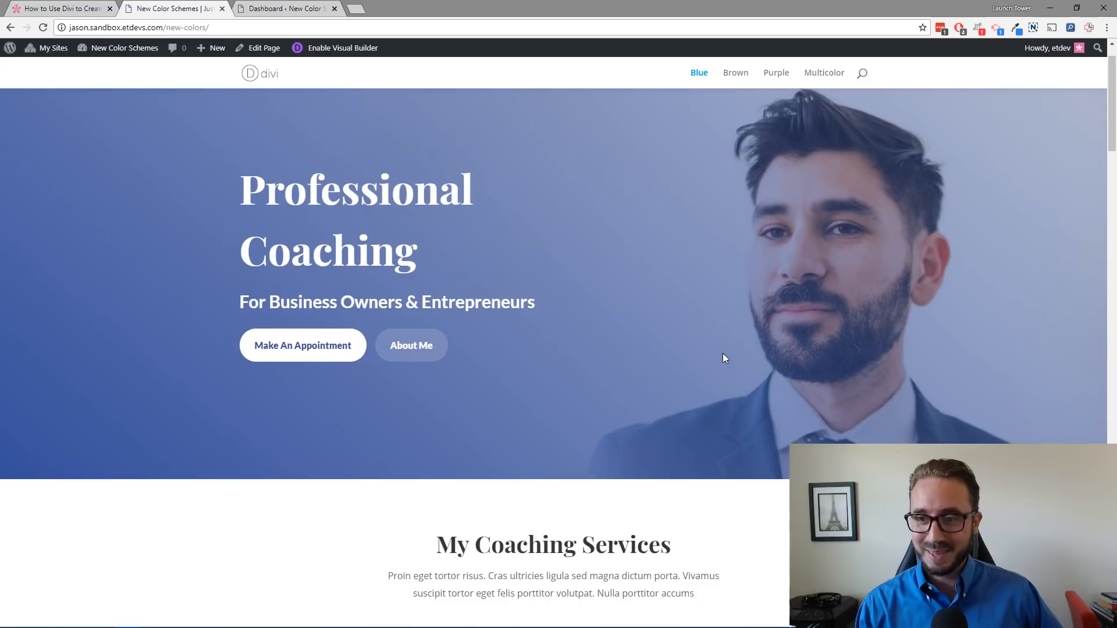
scroll(722, 354, "up", 1)
scroll(723, 354, "down", 1)
scroll(723, 353, "up", 1)
scroll(723, 353, "down", 1)
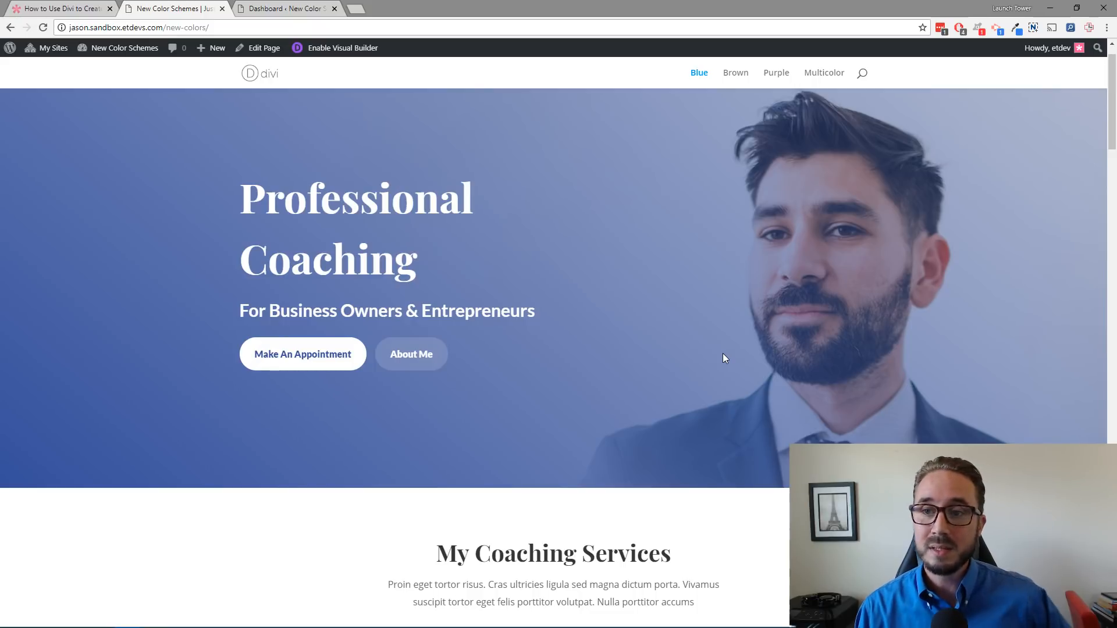
scroll(690, 320, "up", 1)
scroll(640, 274, "down", 2)
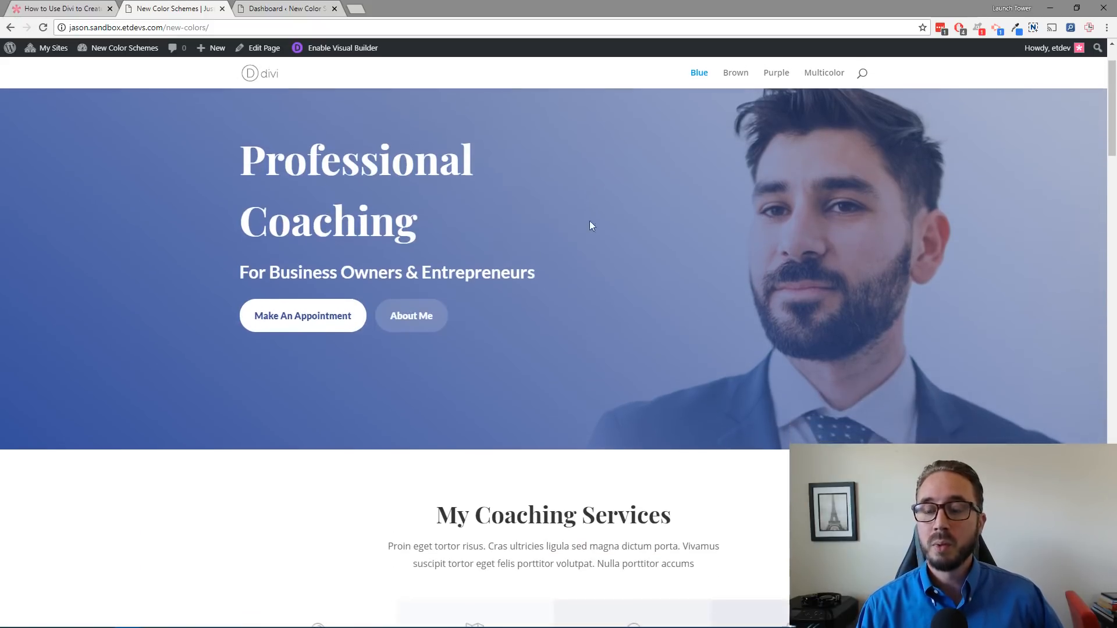
scroll(640, 222, "up", 2)
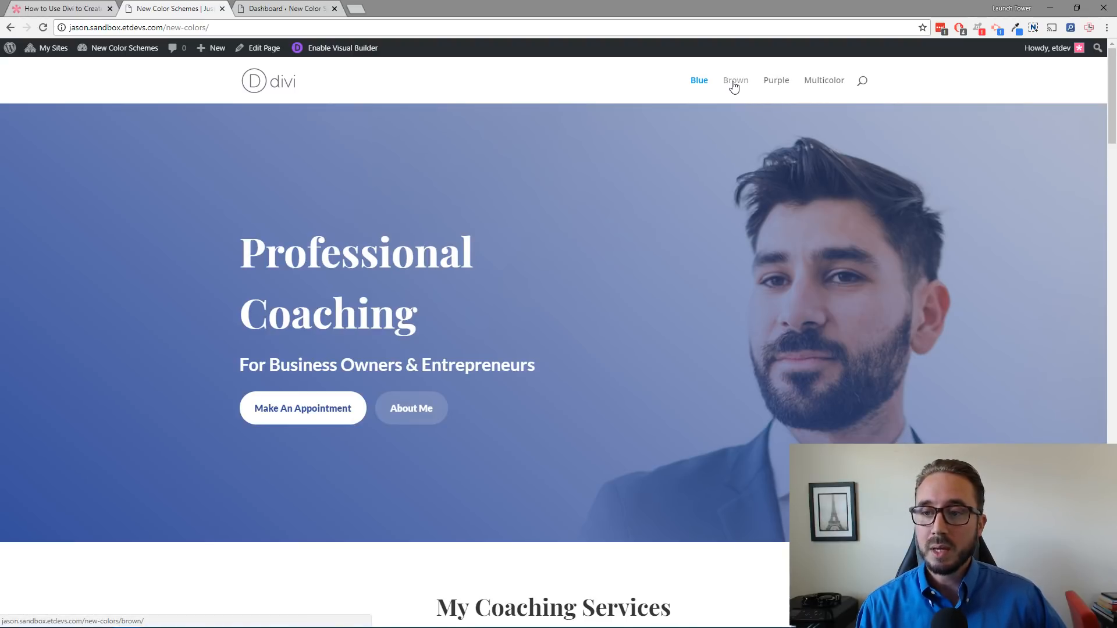
Step: Open the Brown page and scroll through its sections to compare the color scheme
left_click(733, 83)
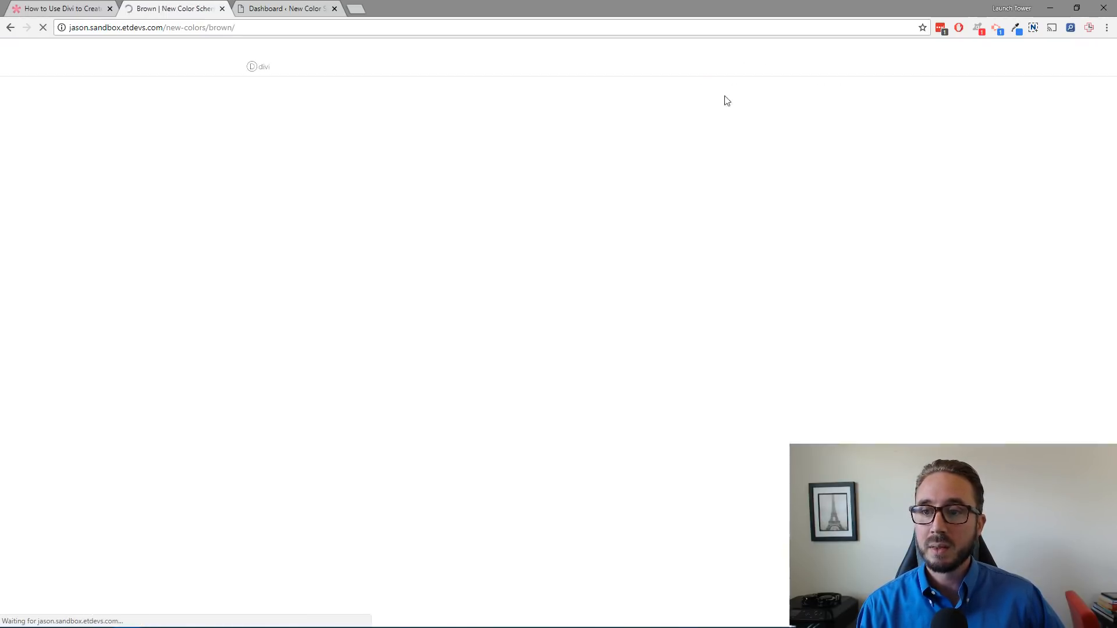
scroll(690, 187, "down", 1)
scroll(683, 189, "up", 1)
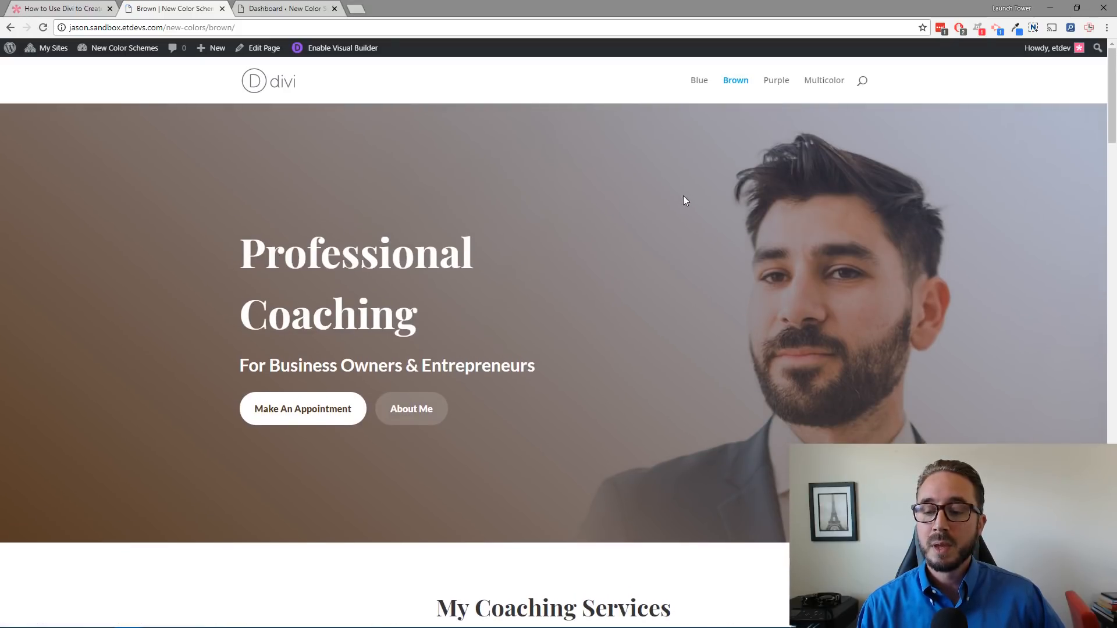
scroll(683, 196, "down", 10)
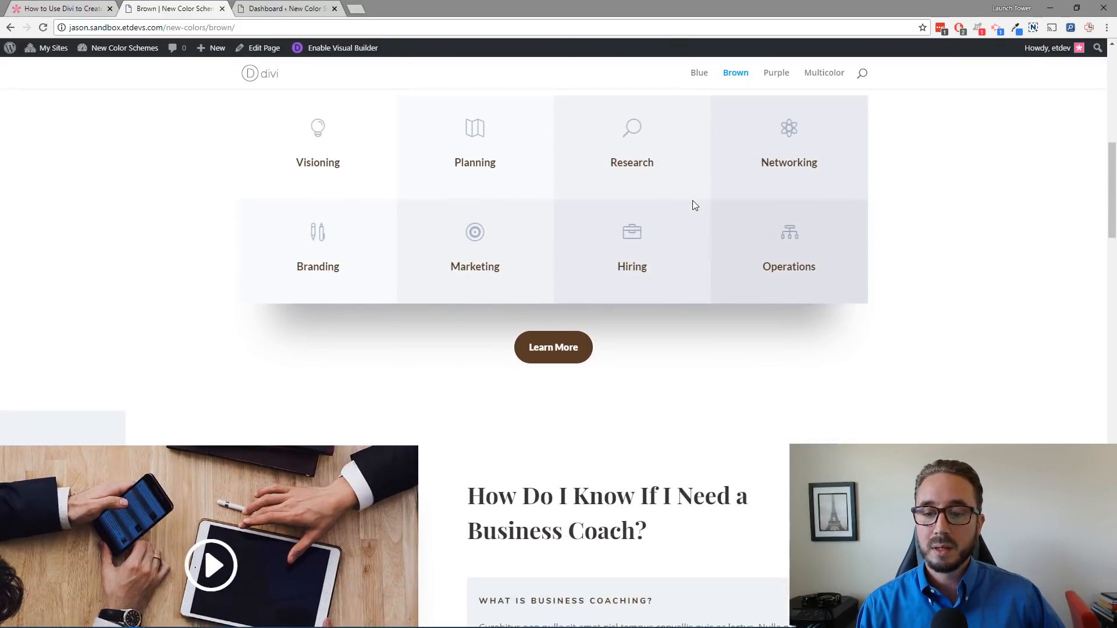
scroll(693, 205, "down", 11)
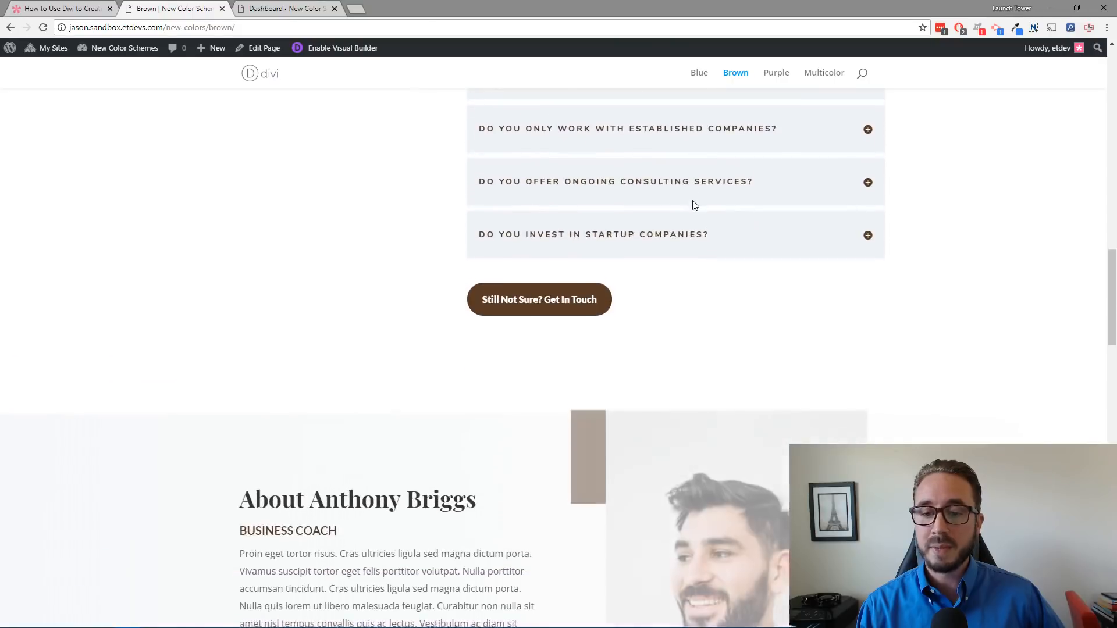
scroll(693, 205, "down", 13)
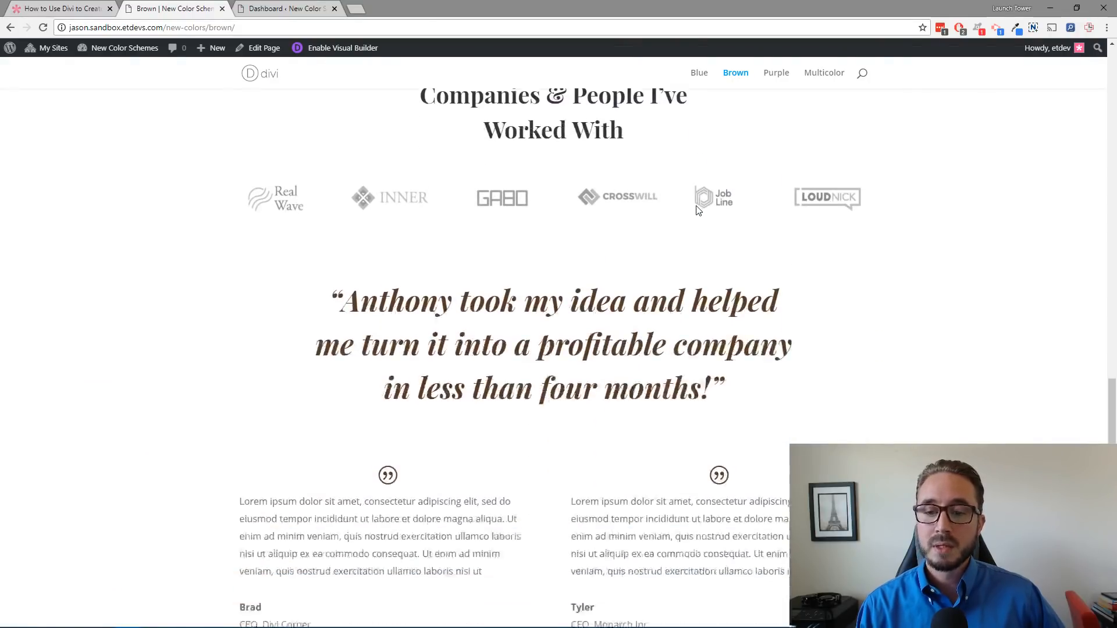
scroll(698, 210, "down", 8)
scroll(698, 208, "up", 6)
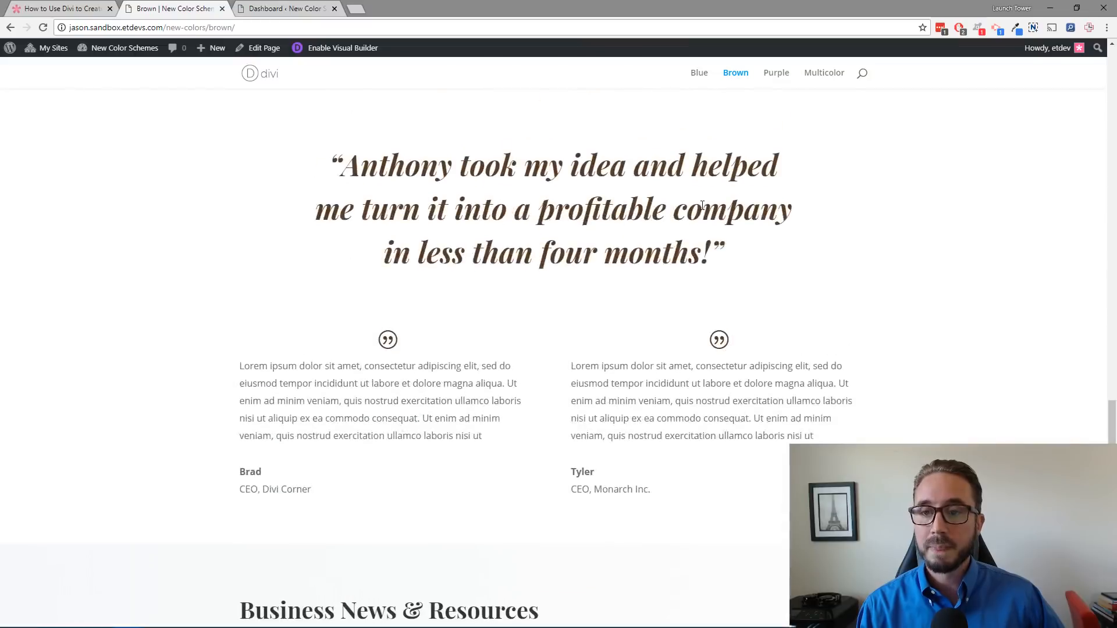
scroll(703, 206, "up", 10)
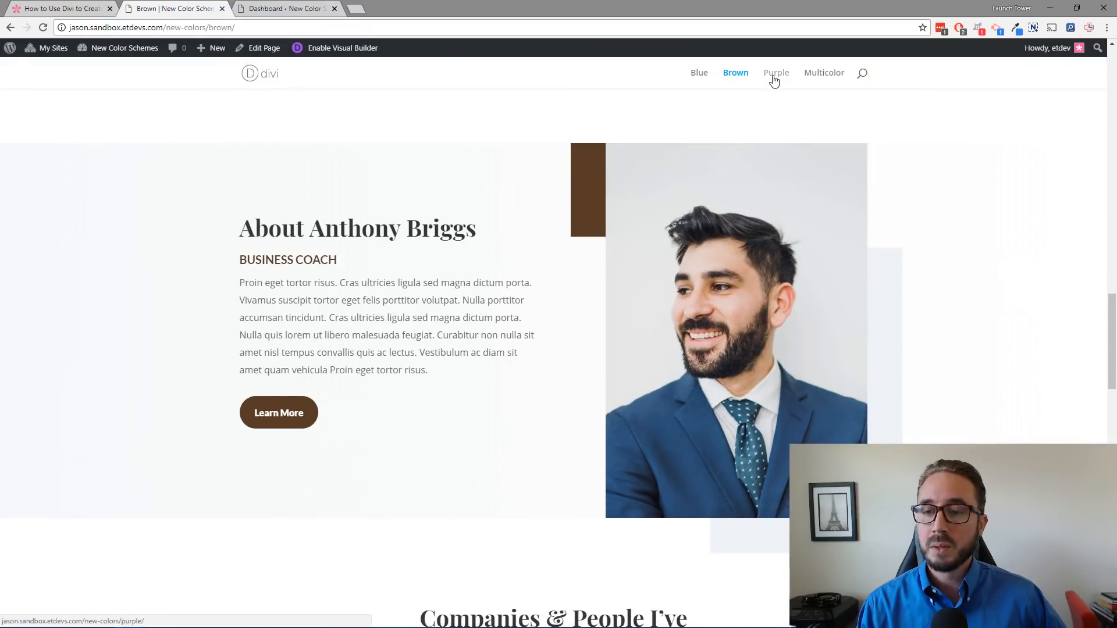
Step: Open the Purple page and scroll through its sections to review the purple color scheme
left_click(774, 80)
scroll(628, 235, "down", 4)
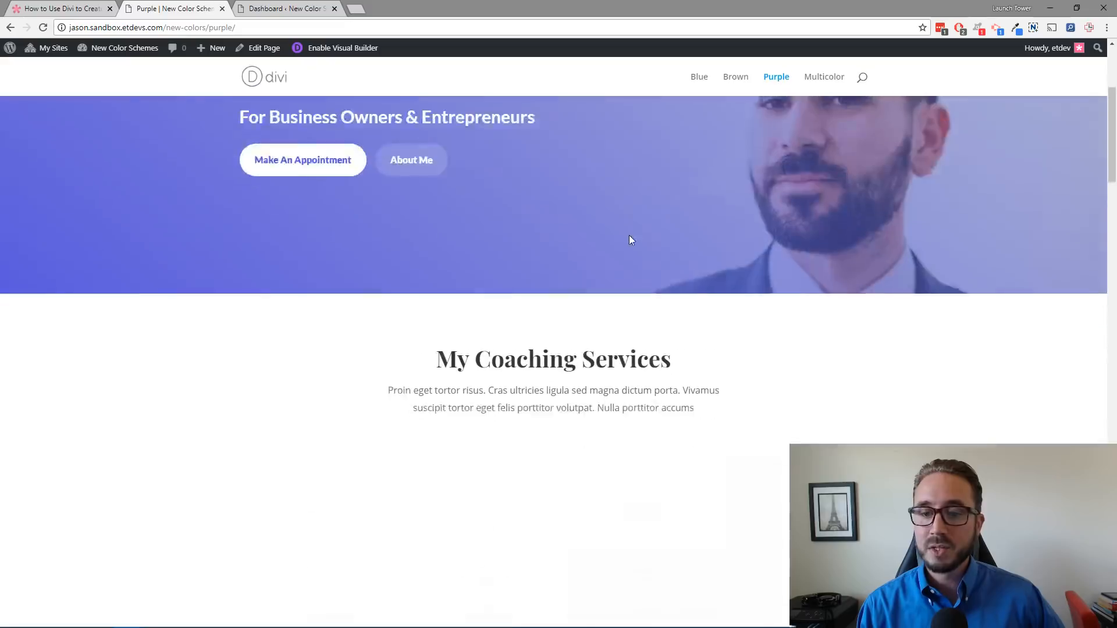
scroll(630, 237, "down", 10)
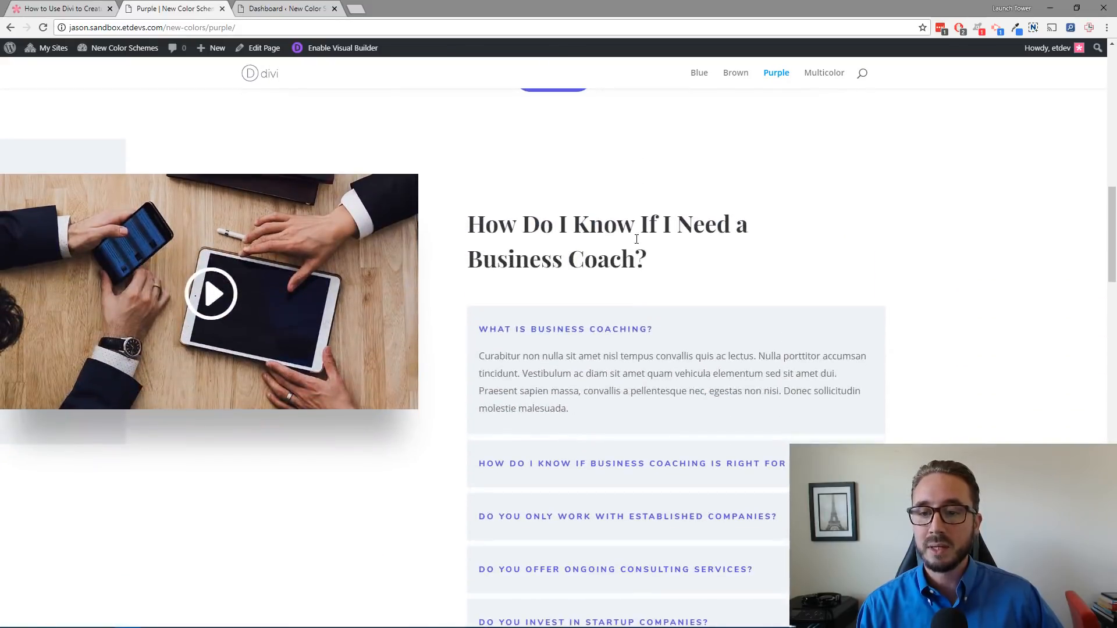
scroll(636, 239, "down", 1)
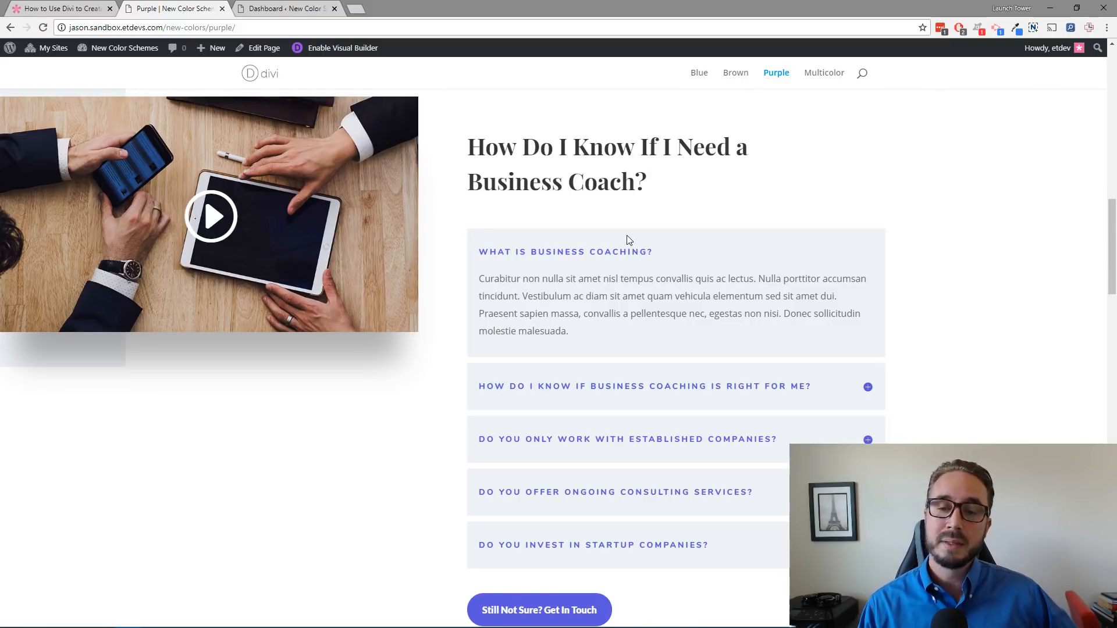
scroll(623, 235, "up", 9)
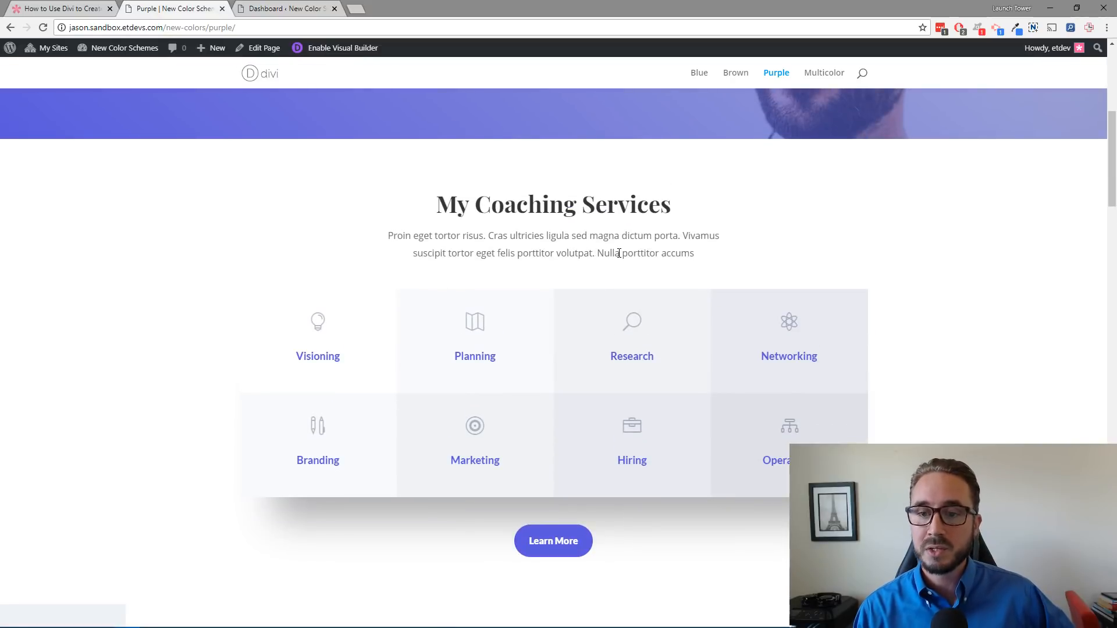
scroll(619, 252, "up", 7)
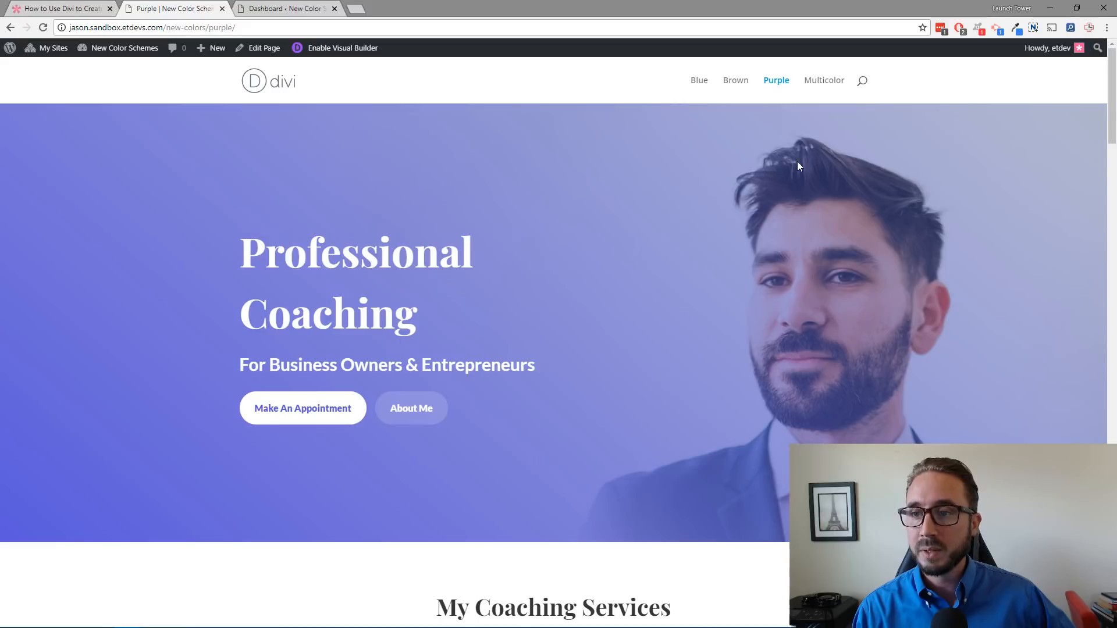
Step: Open the Multicolor page and scroll down to the footer and back up to review its mixed colors
left_click(824, 87)
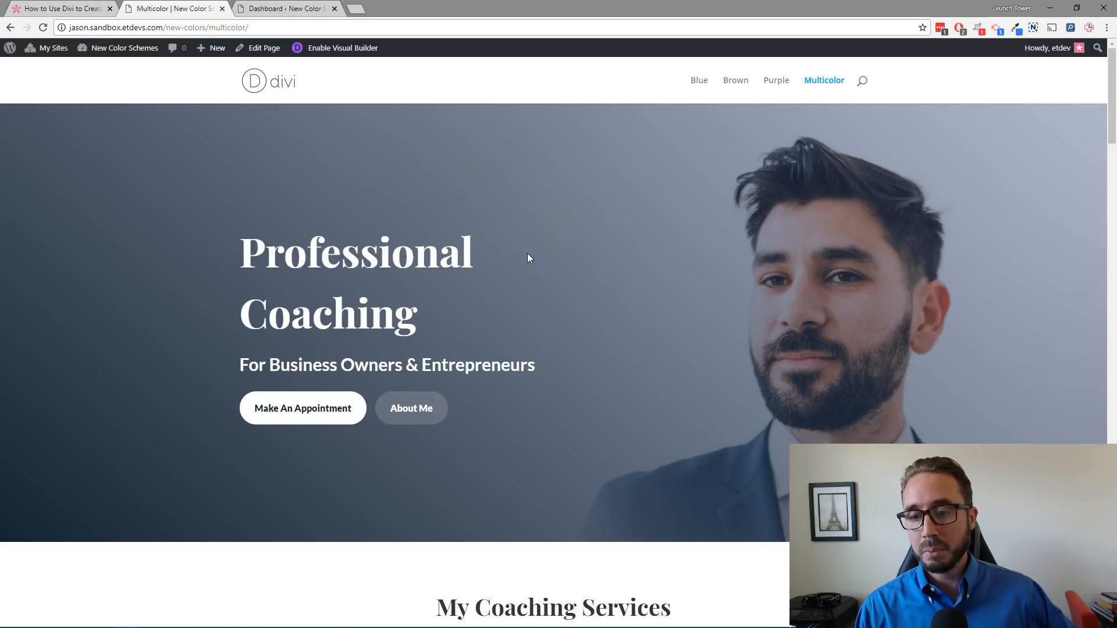
scroll(528, 258, "down", 5)
scroll(529, 257, "down", 3)
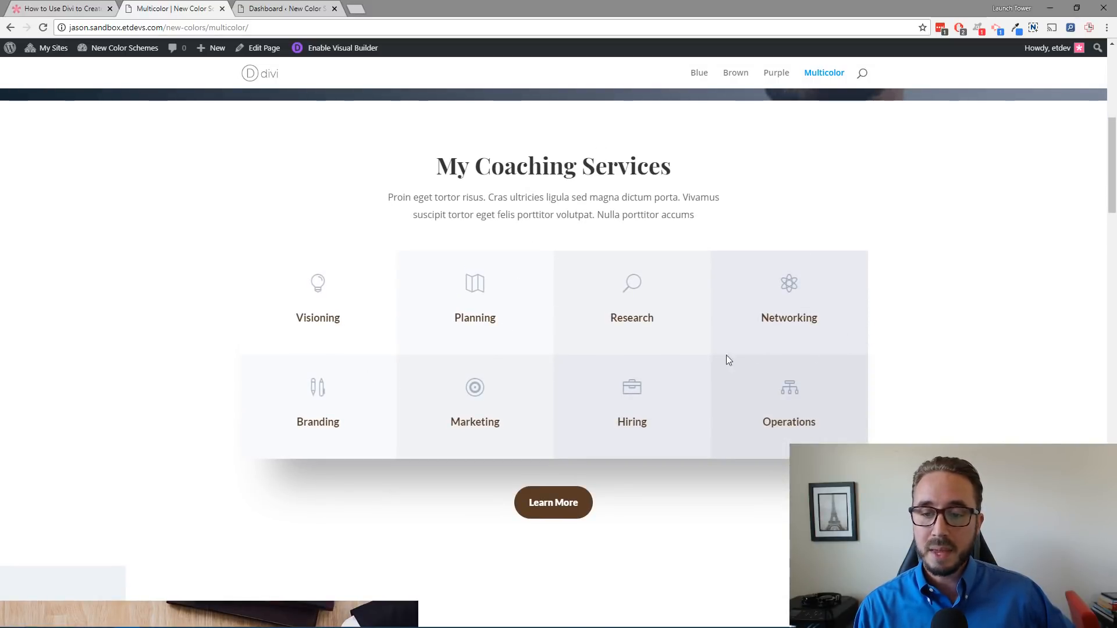
scroll(640, 355, "down", 10)
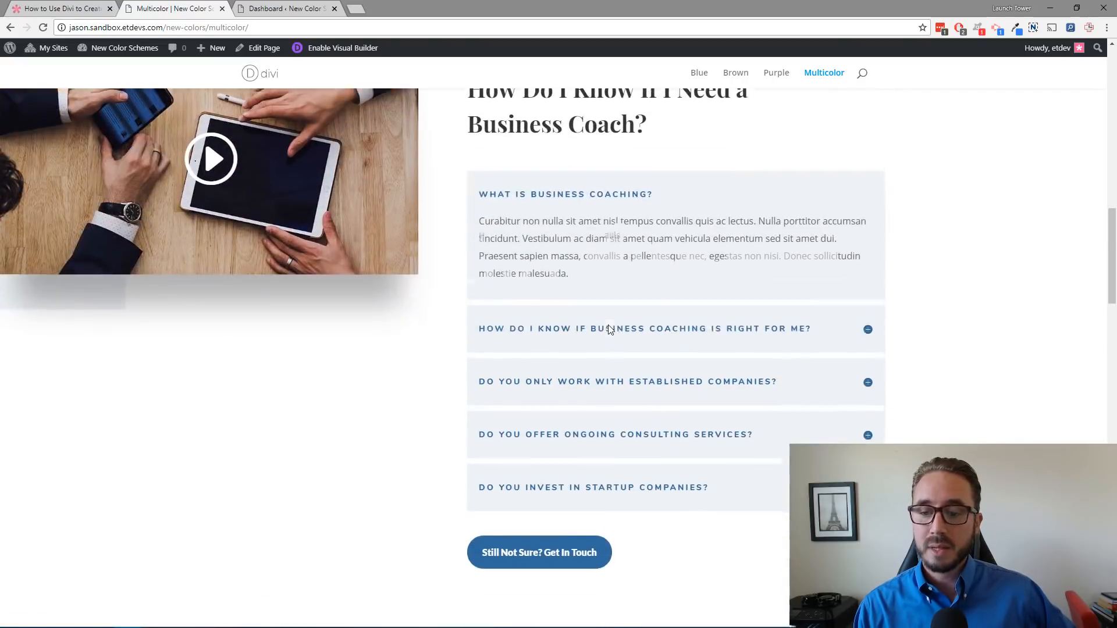
scroll(669, 308, "down", 6)
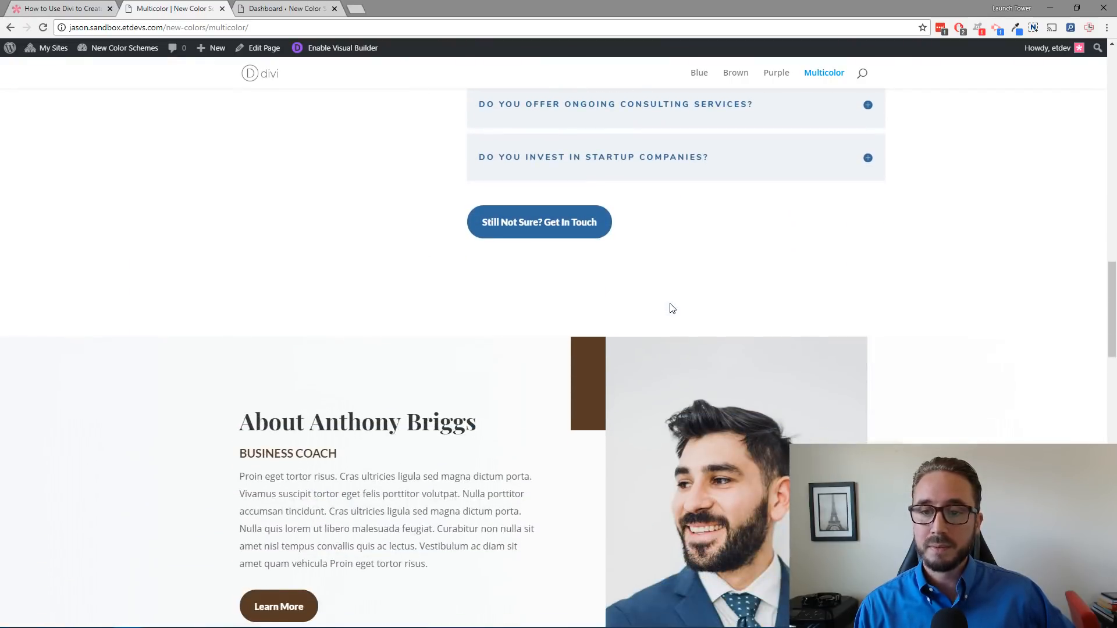
scroll(672, 308, "down", 12)
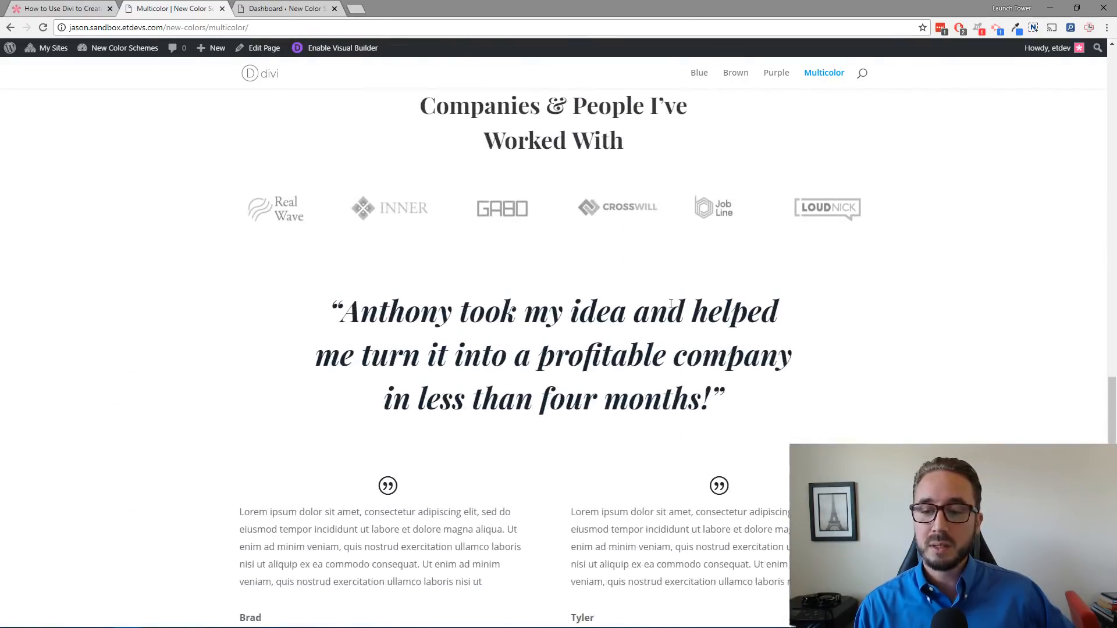
scroll(671, 304, "down", 15)
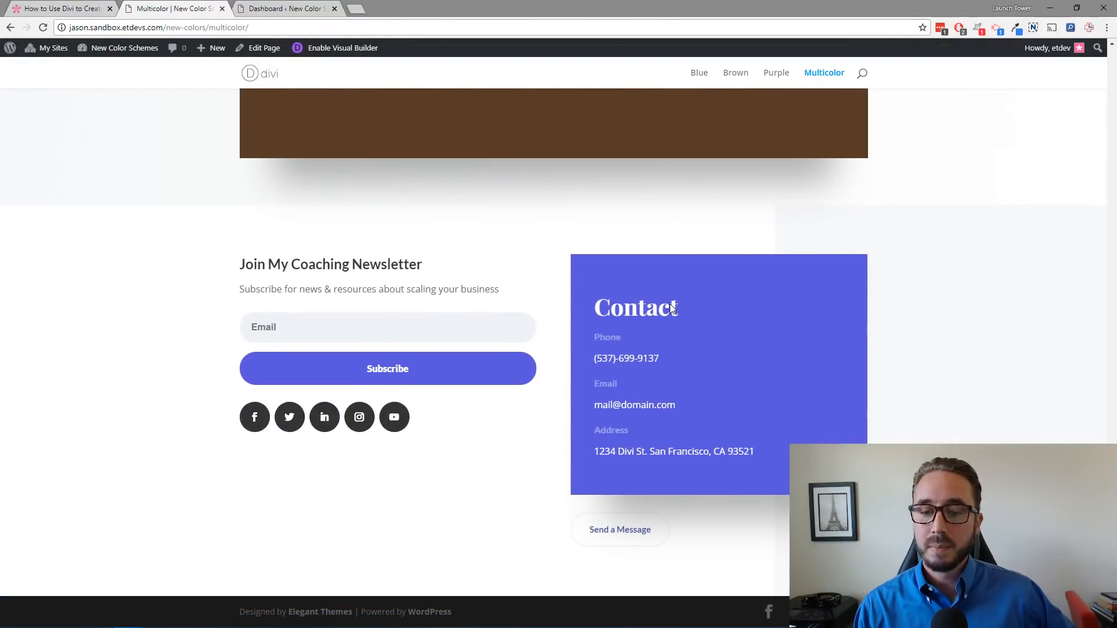
scroll(669, 303, "up", 15)
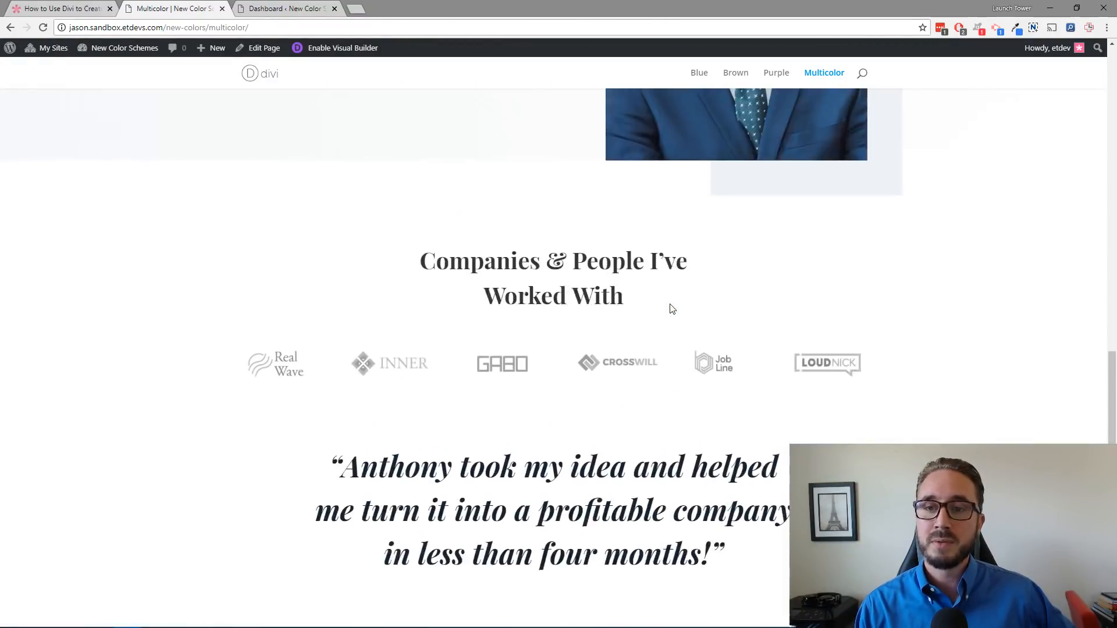
scroll(672, 309, "up", 12)
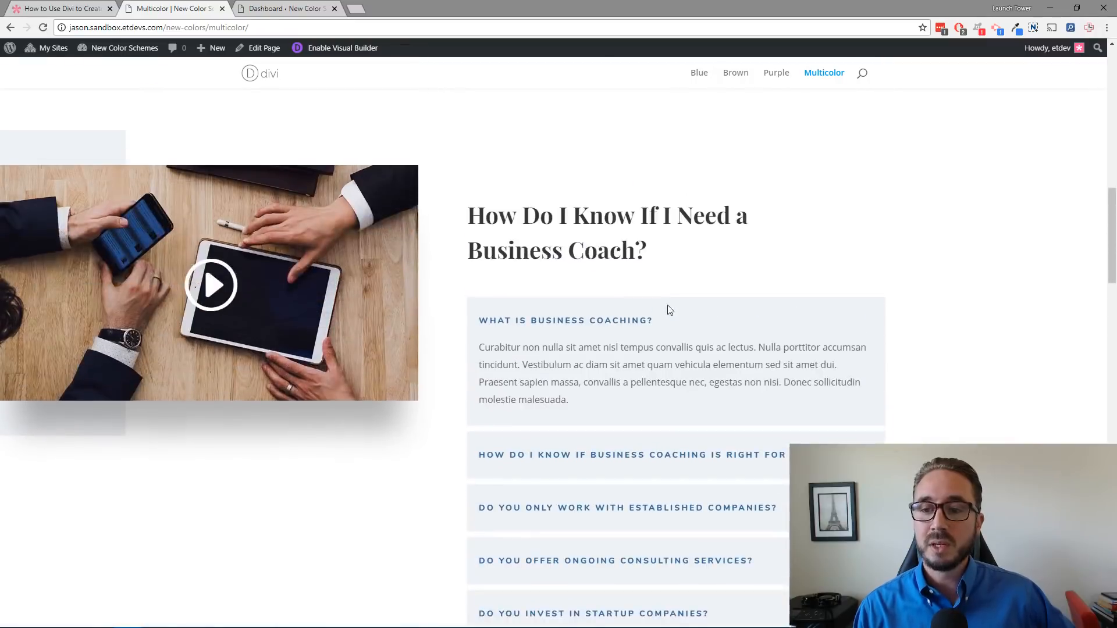
scroll(670, 310, "up", 10)
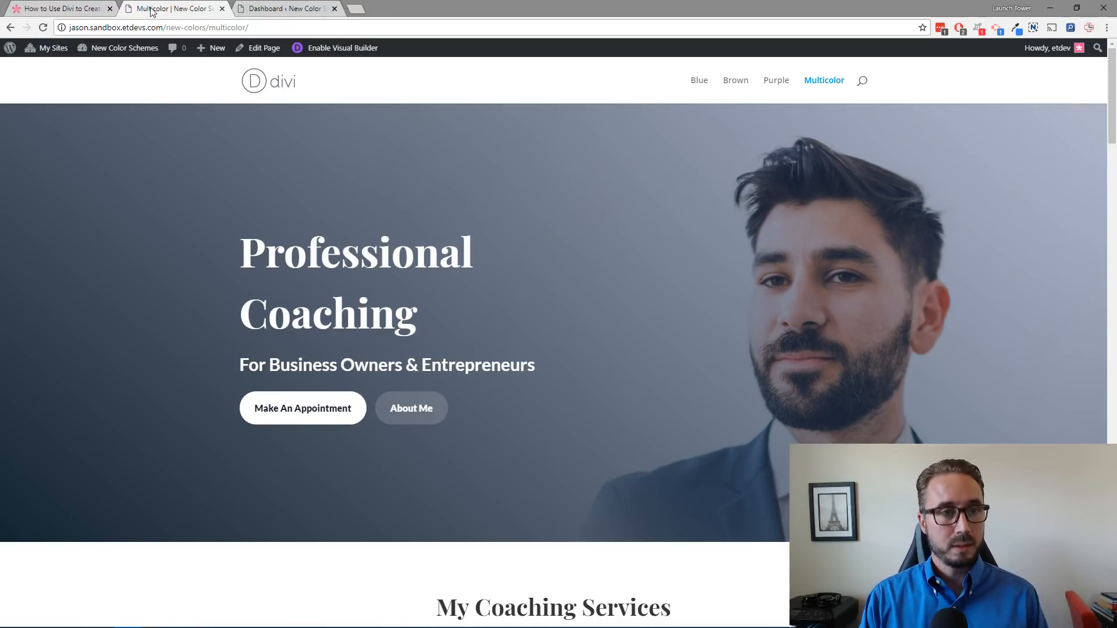
Step: Add a new WordPress page titled "default" from the site dashboard
left_click(292, 11)
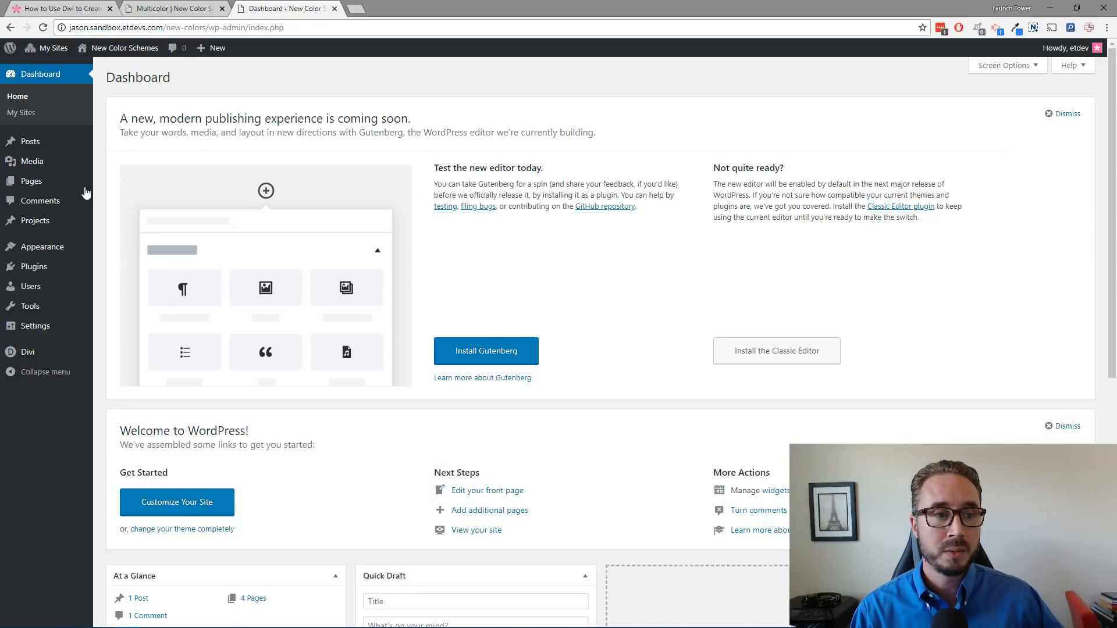
mouse_move(62, 191)
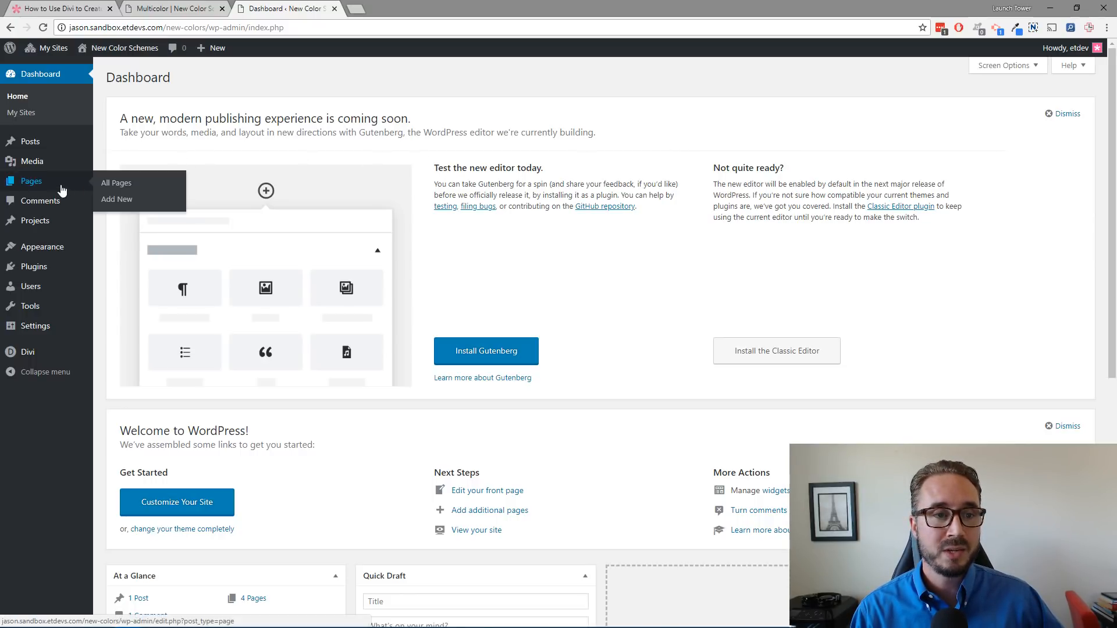
left_click(119, 201)
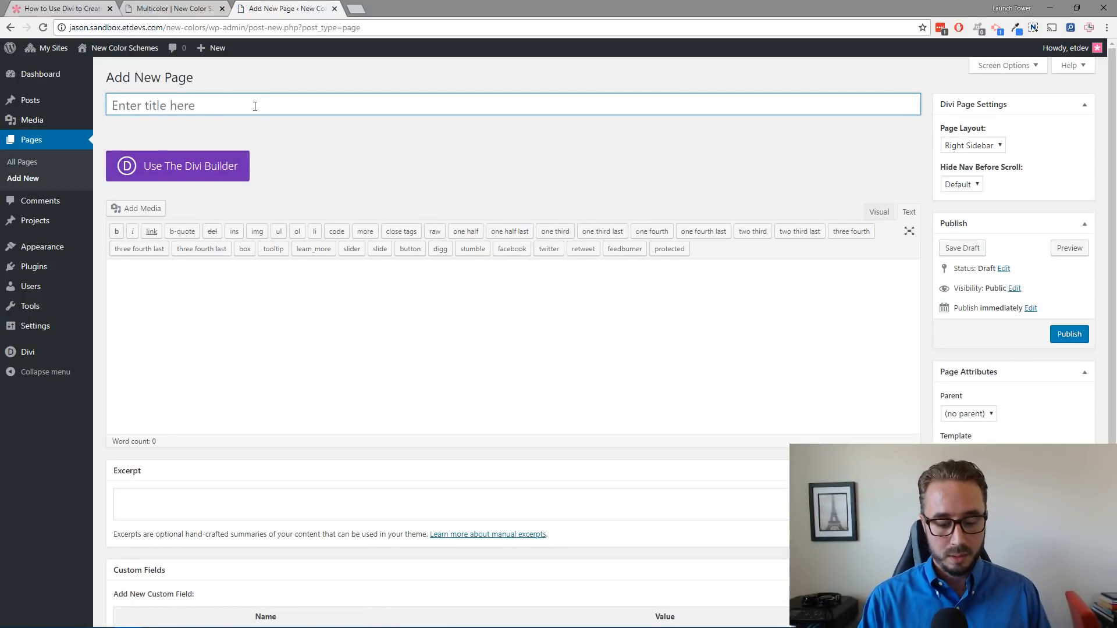
type("defa")
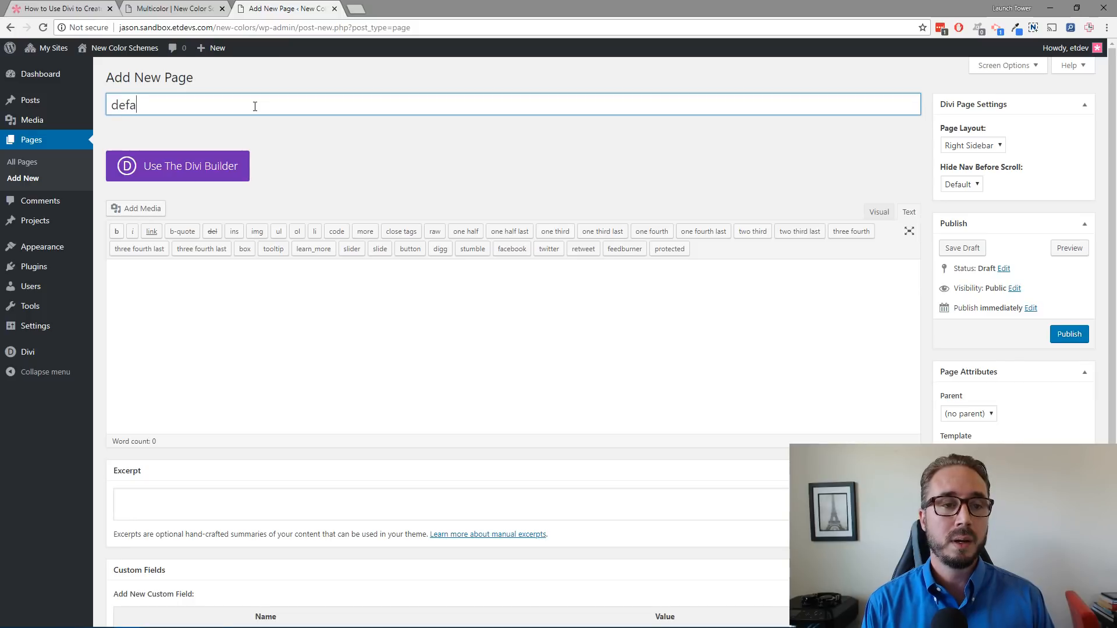
type("ult")
left_click(348, 173)
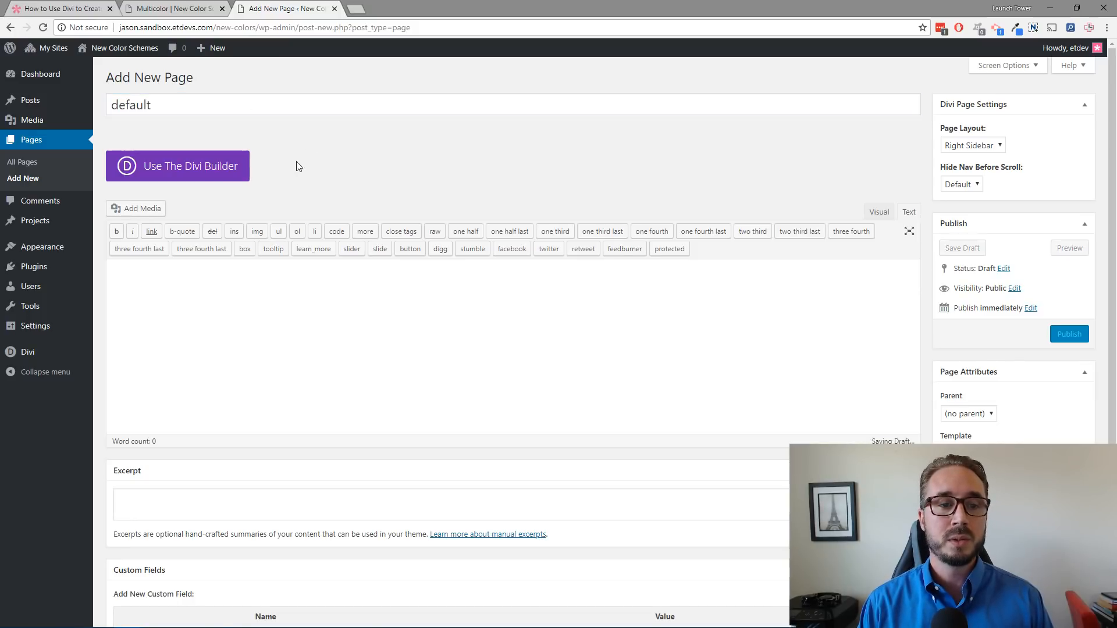
Step: Open the page in the Divi Visual Builder and load the Business Coach Home Page premade layout
left_click(216, 174)
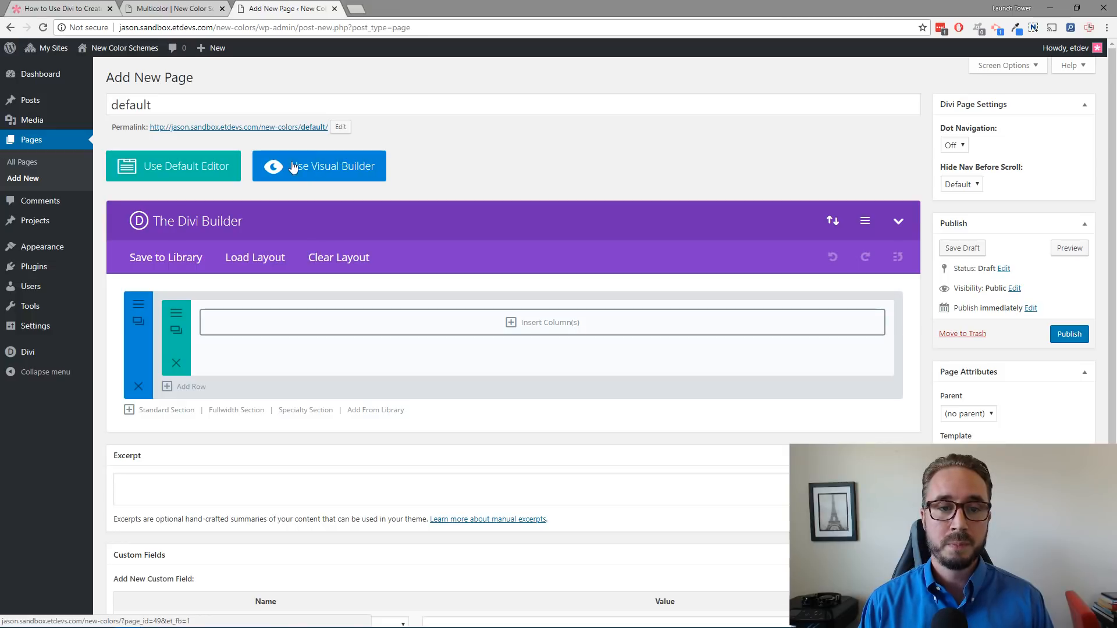
left_click(341, 172)
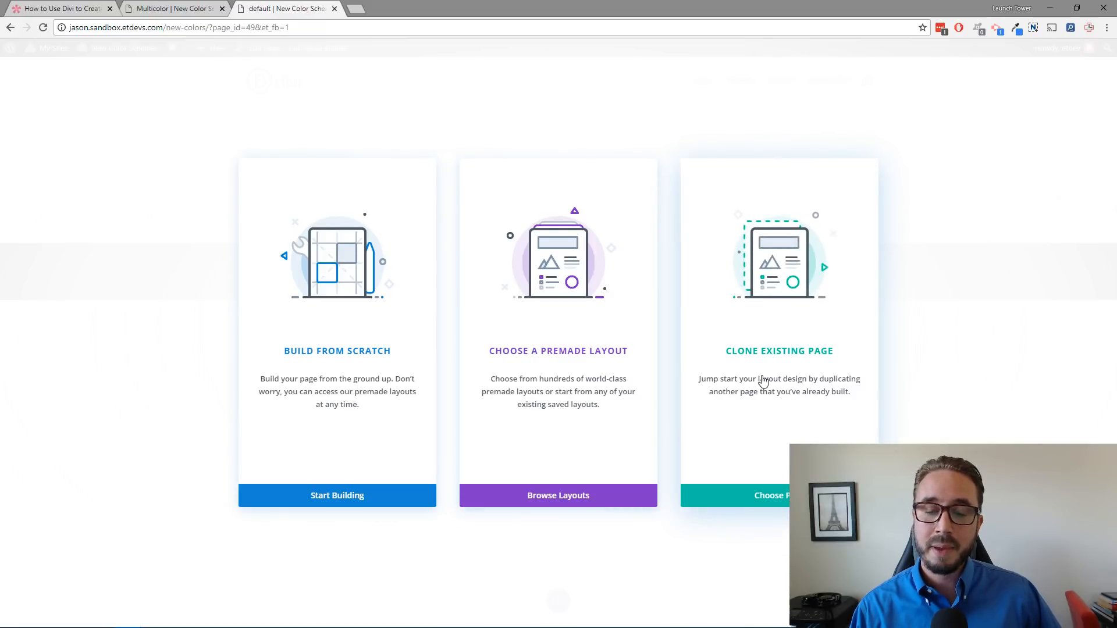
left_click(563, 357)
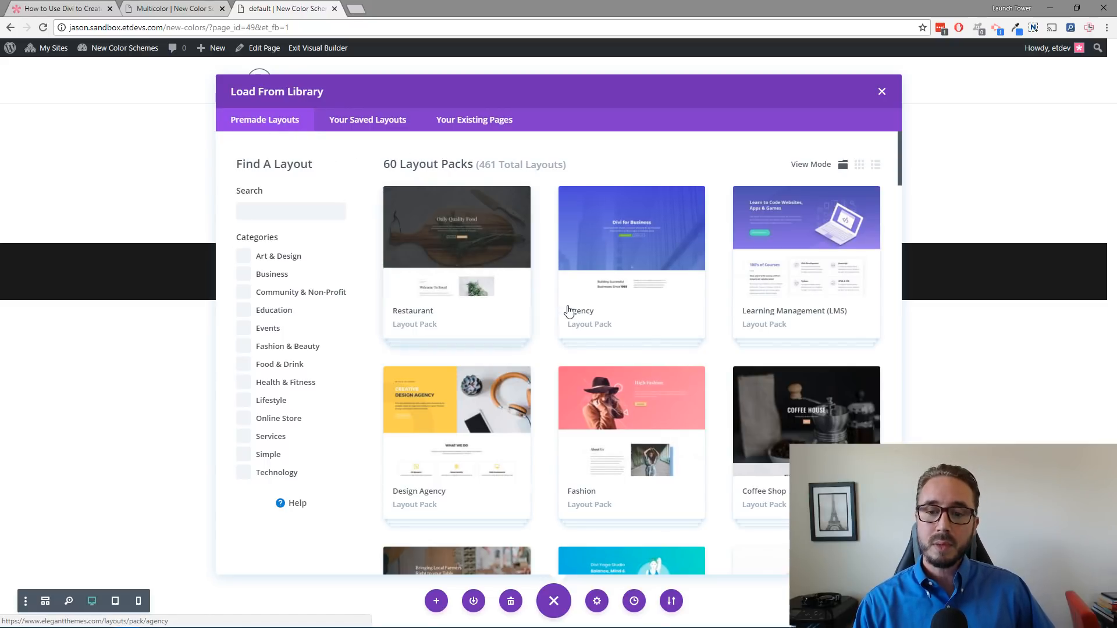
scroll(561, 309, "down", 10)
scroll(561, 309, "down", 20)
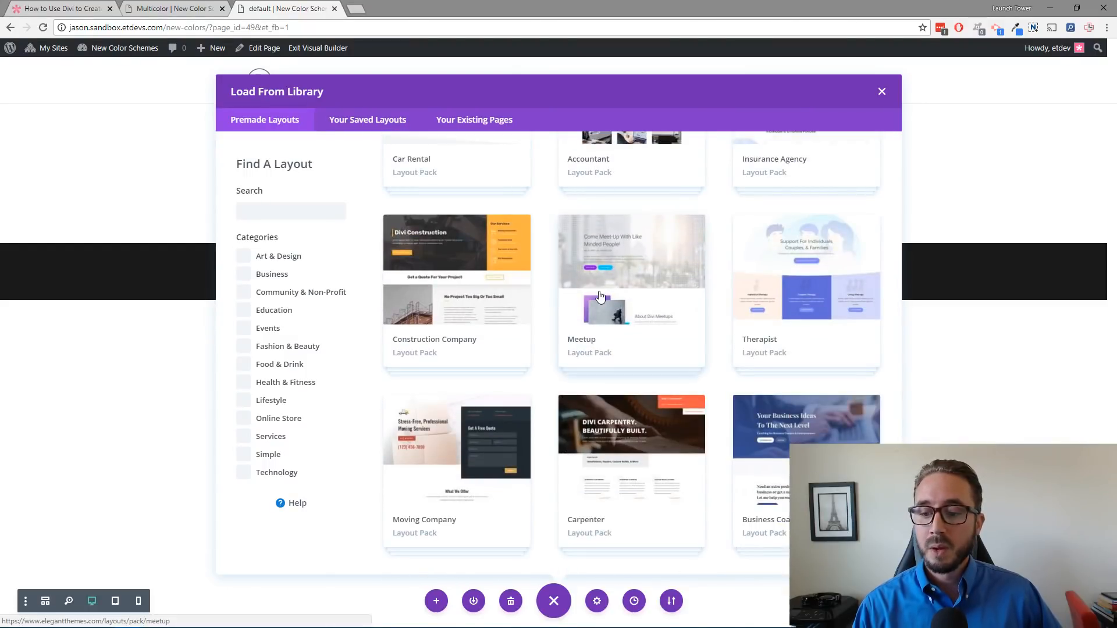
left_click(796, 439)
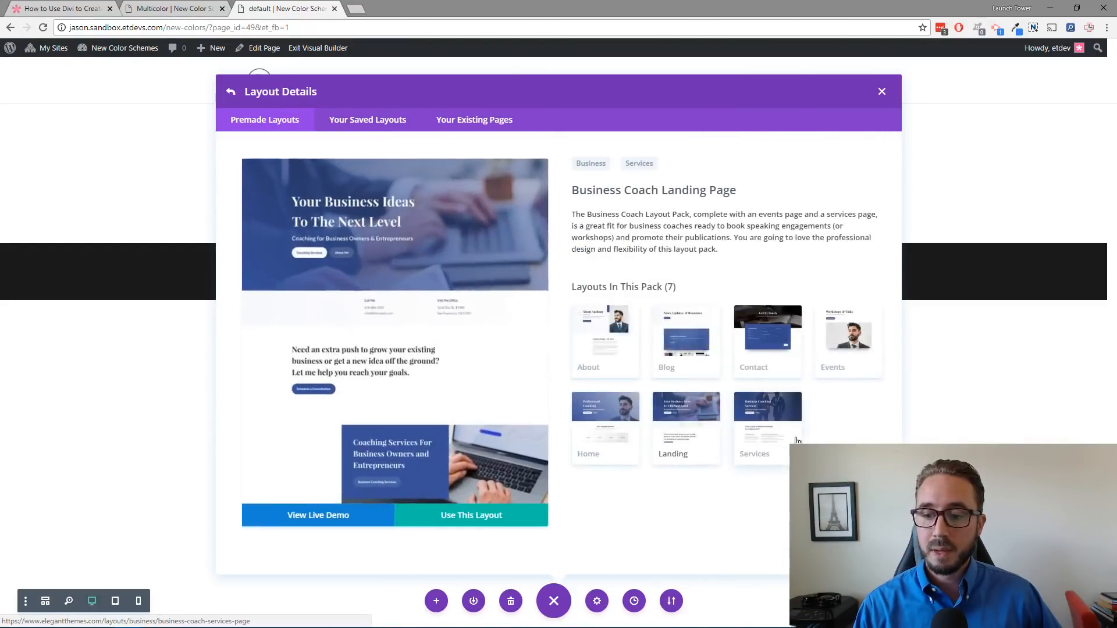
left_click(589, 435)
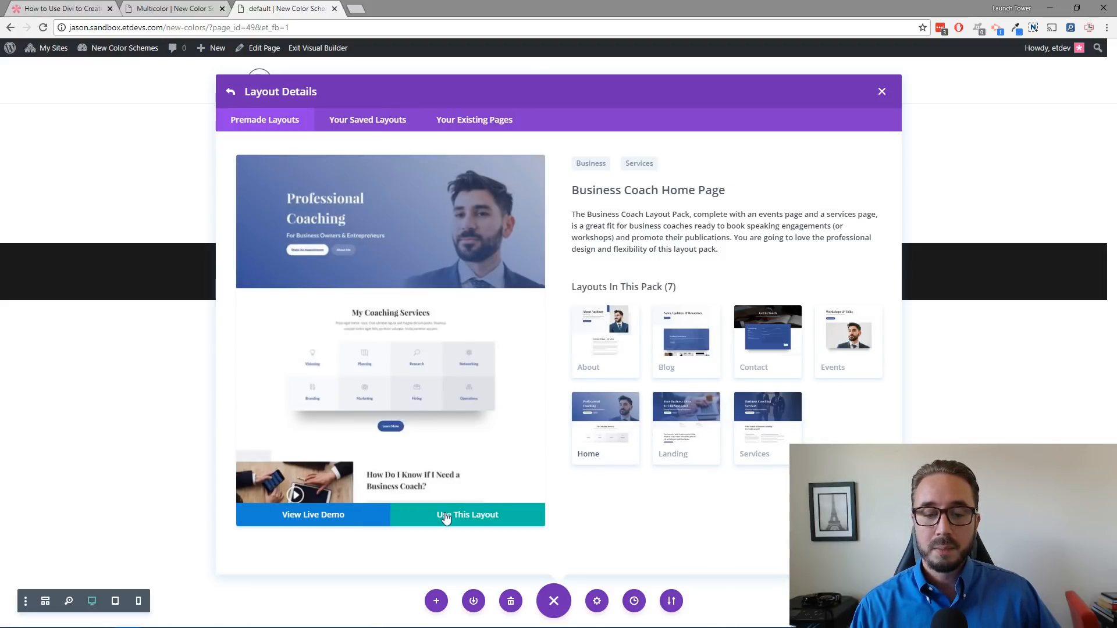
left_click(466, 523)
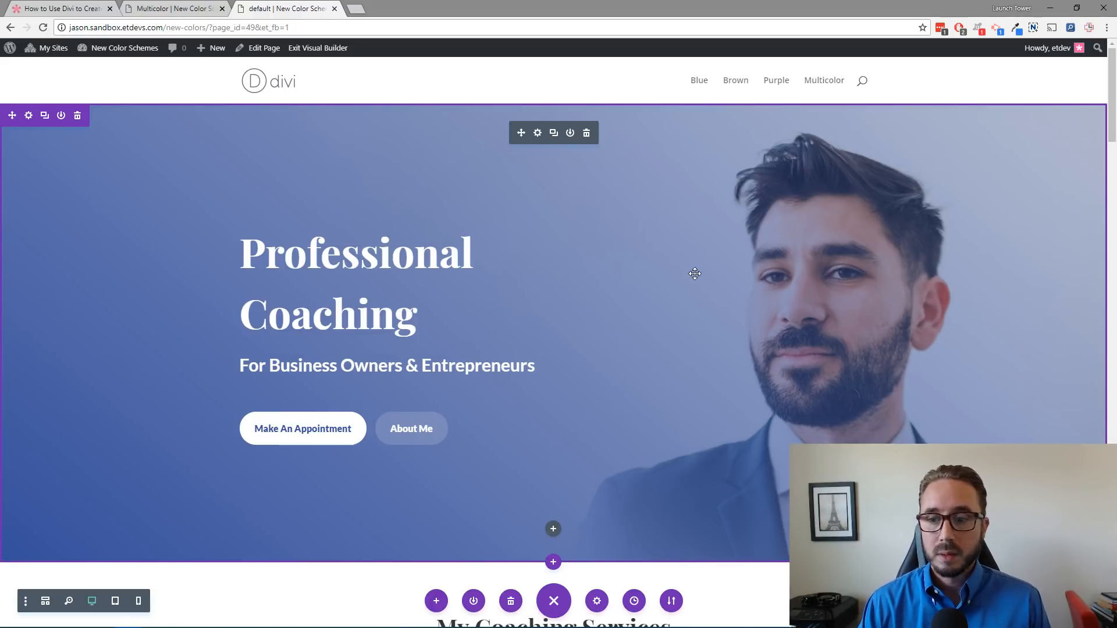
scroll(507, 281, "down", 6)
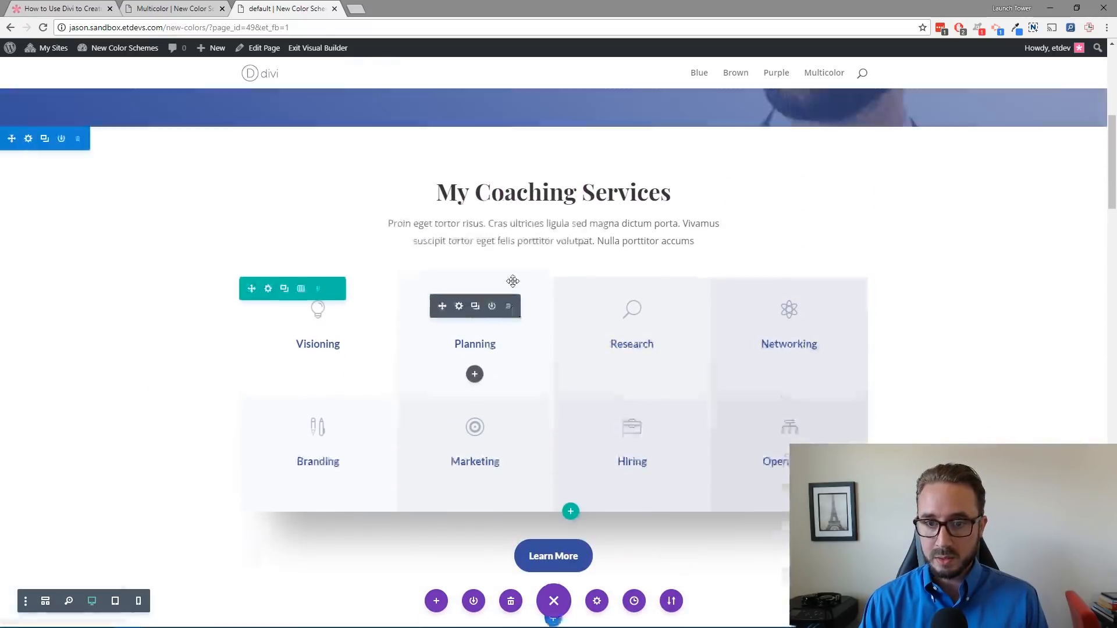
scroll(506, 281, "up", 6)
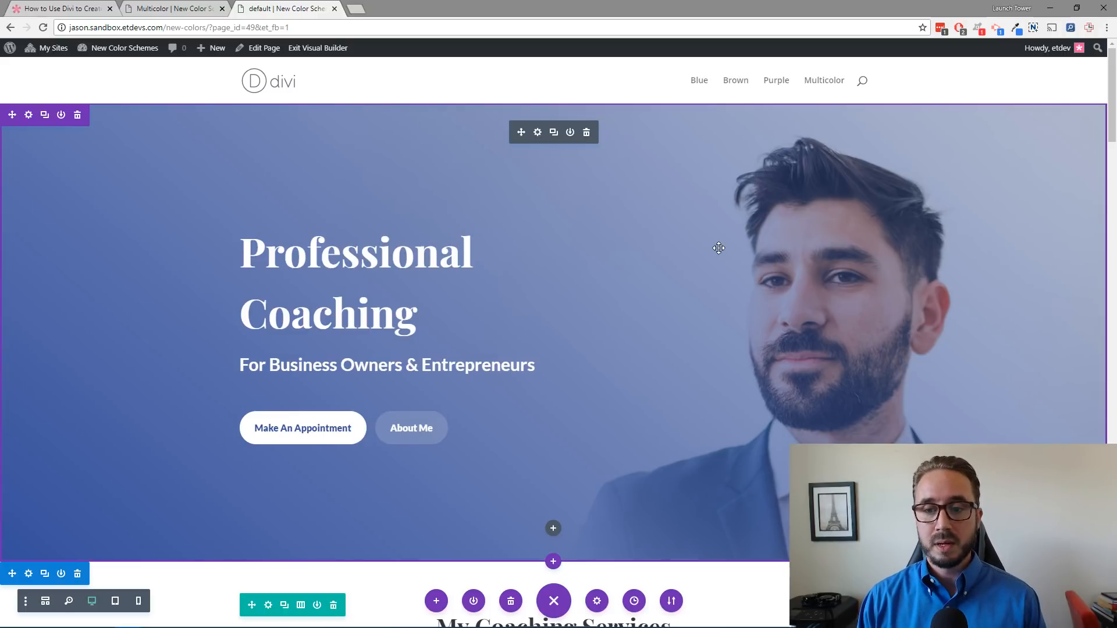
Step: Open the coolors.co color scheme generator in a new browser tab
left_click(356, 9)
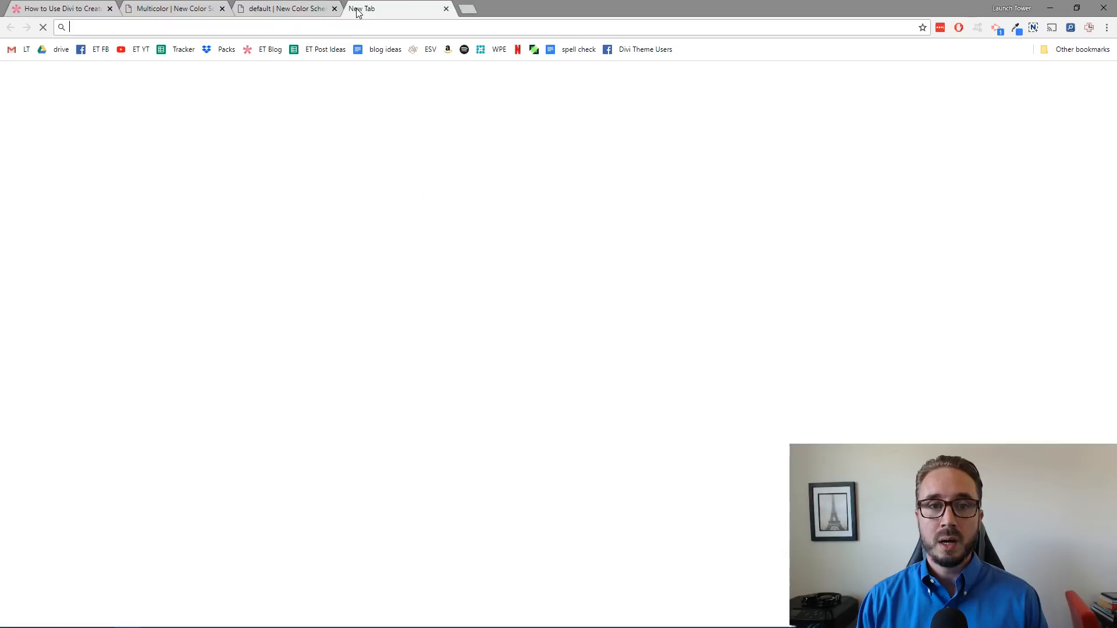
type("color")
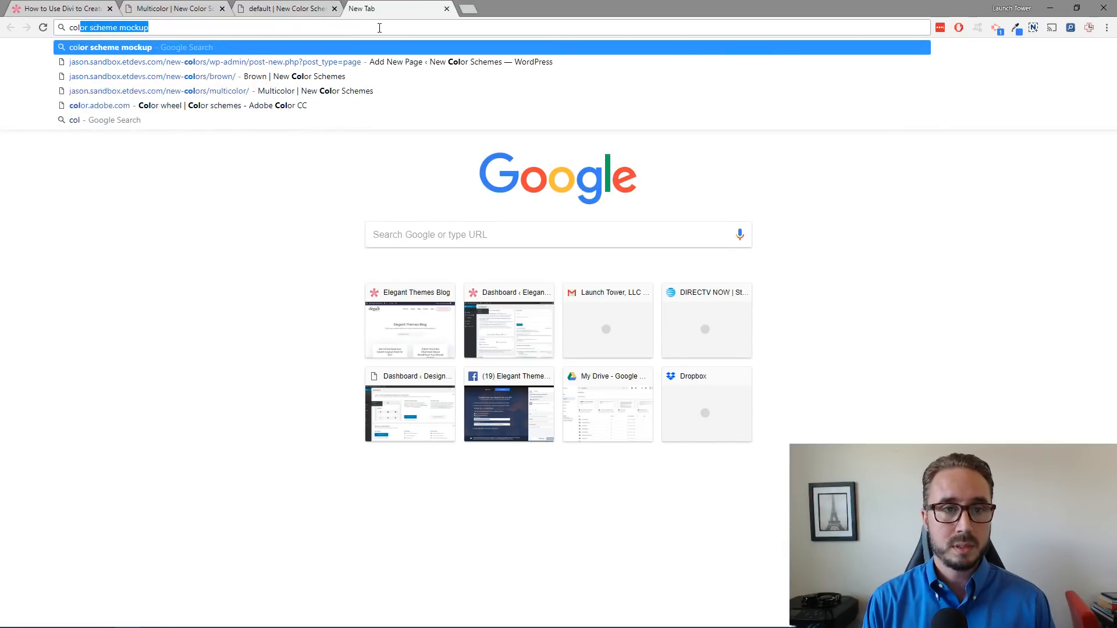
key("BackSpace")
key("BackSpace")
key("BackSpace")
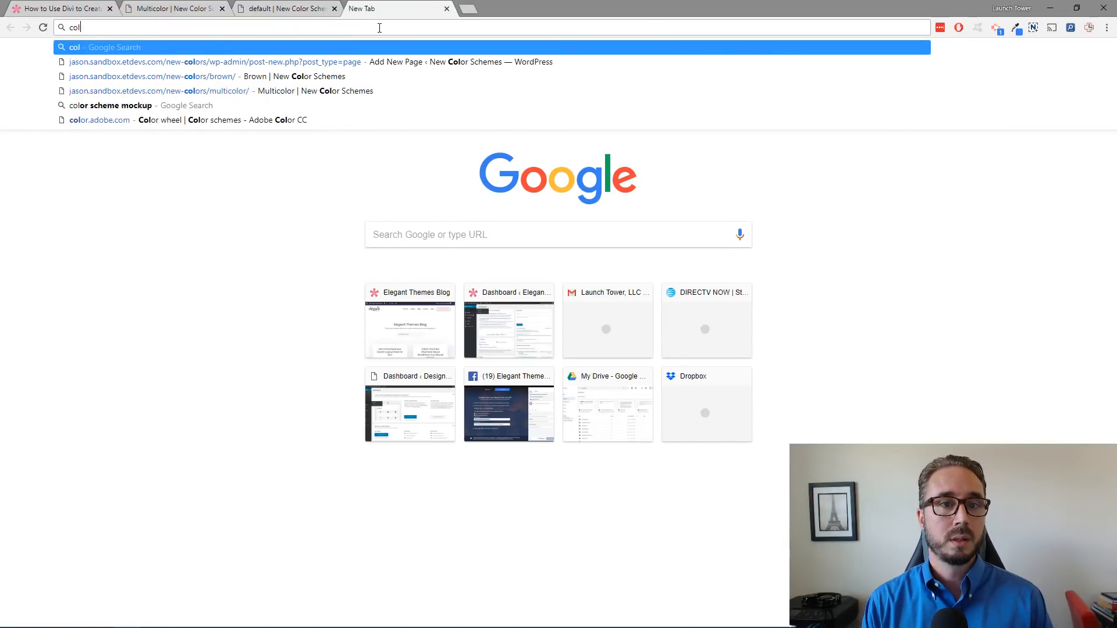
type("olo")
key("Return")
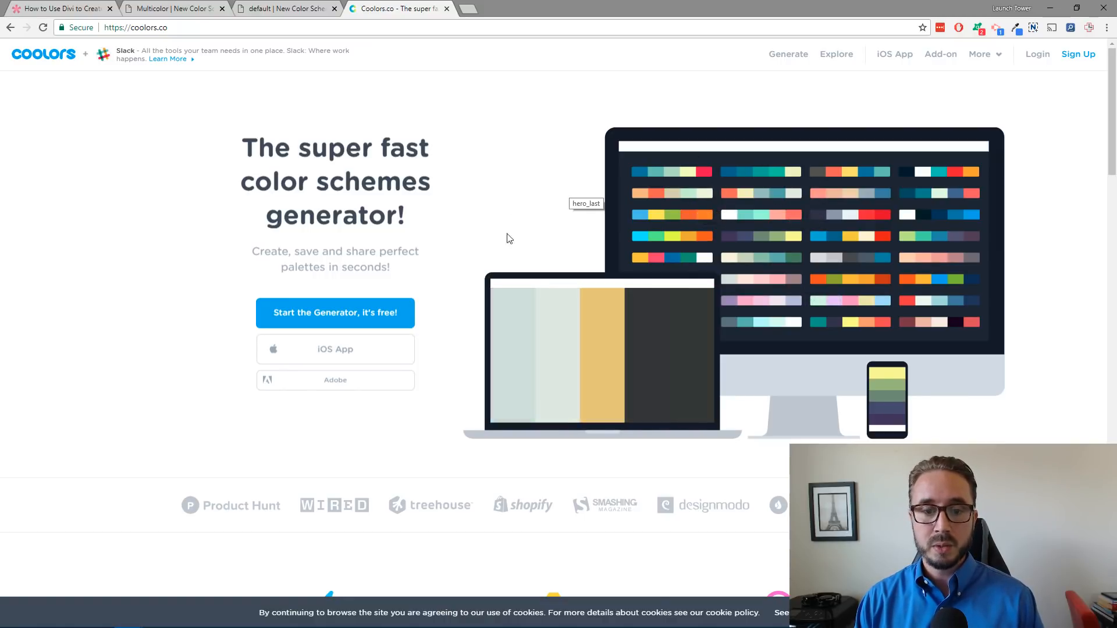
Step: Start the Coolors generator and generate a few new color palettes
left_click(366, 321)
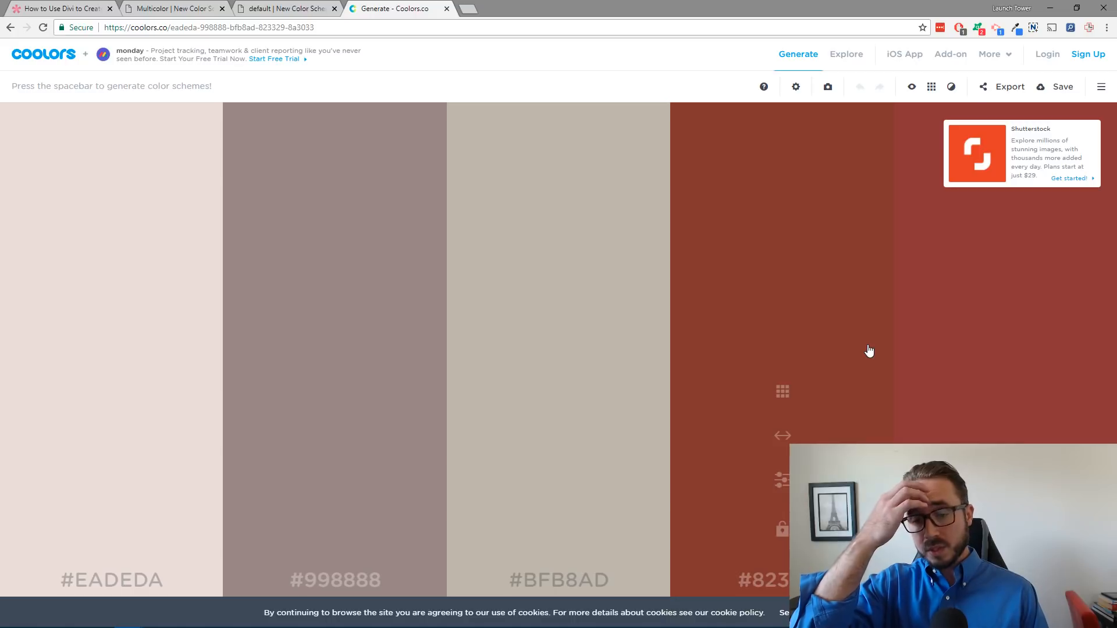
key("space")
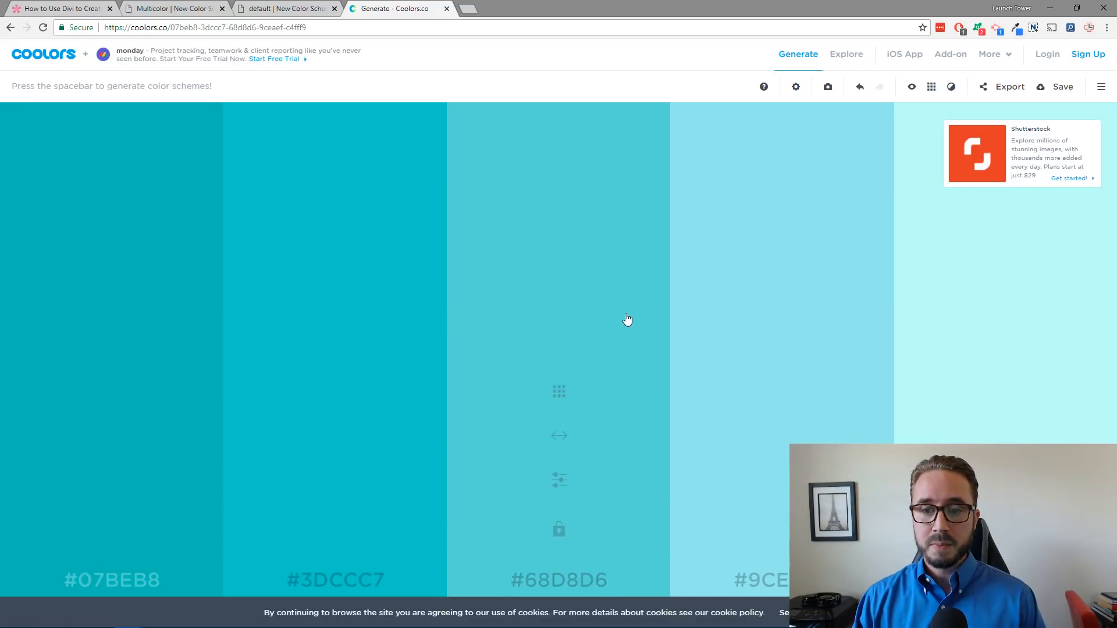
key("space")
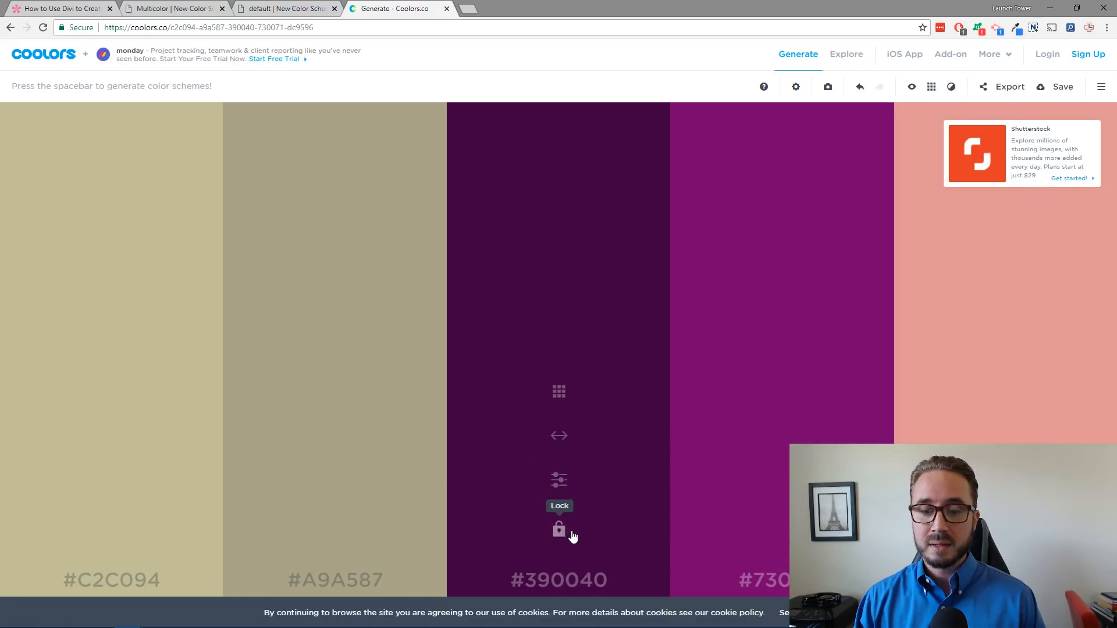
Step: Lock the #390040 dark purple swatch and generate more palettes around it
left_click(559, 531)
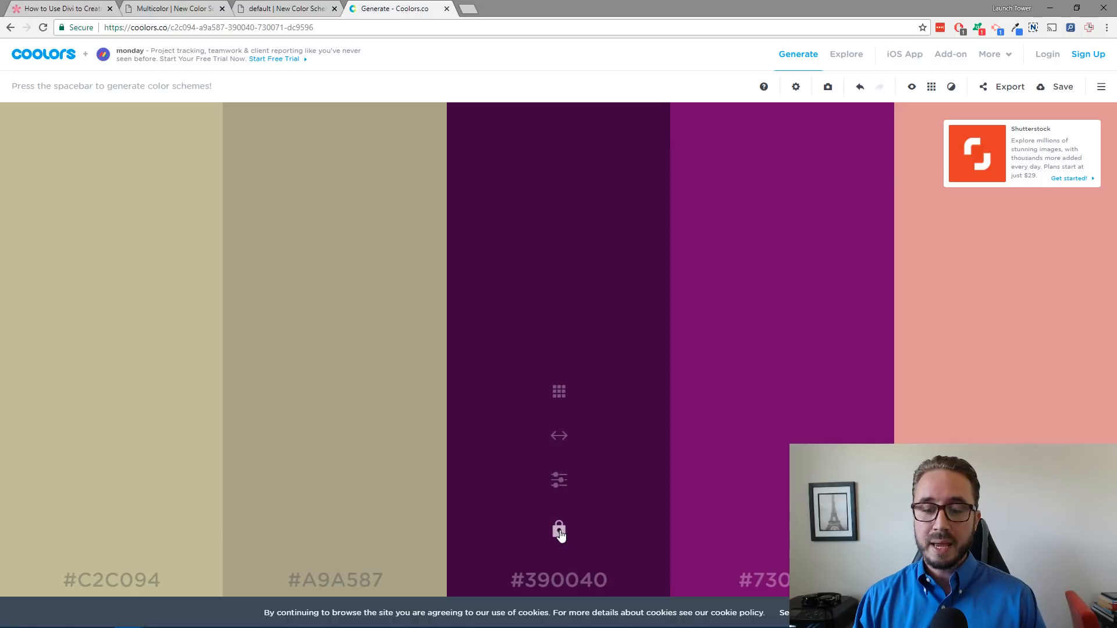
key("space")
key("space")
key("space")
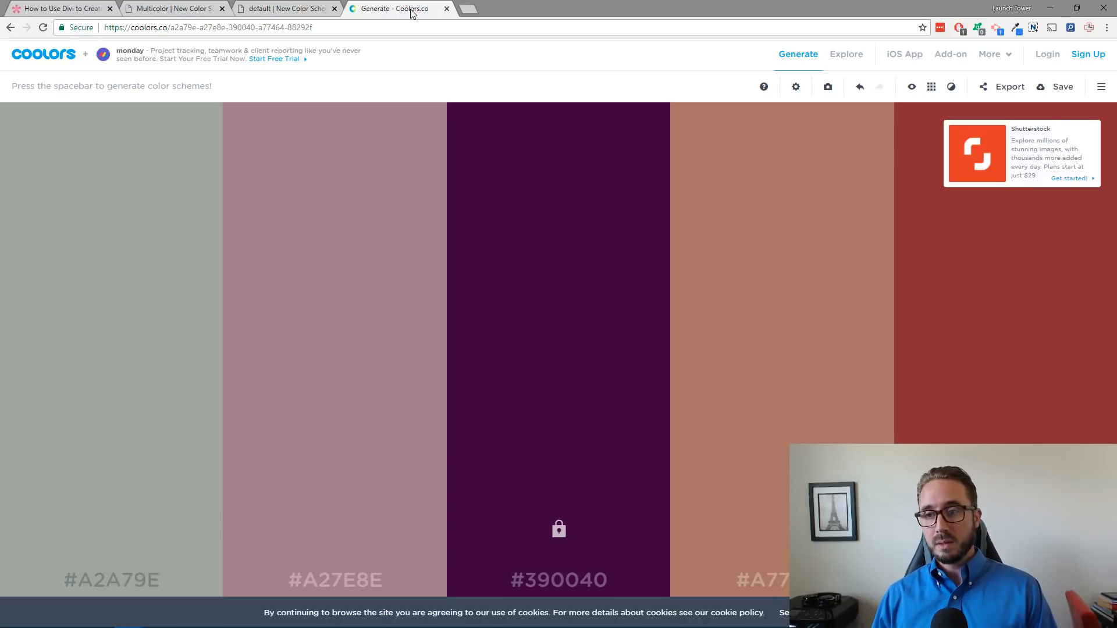
left_click(295, 9)
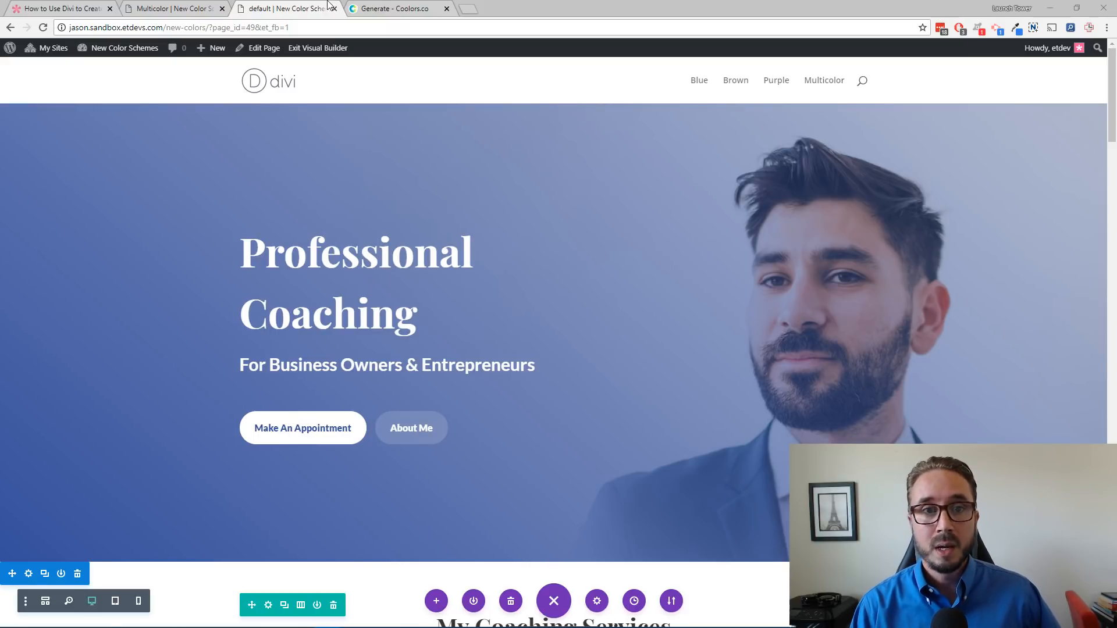
left_click(305, 10)
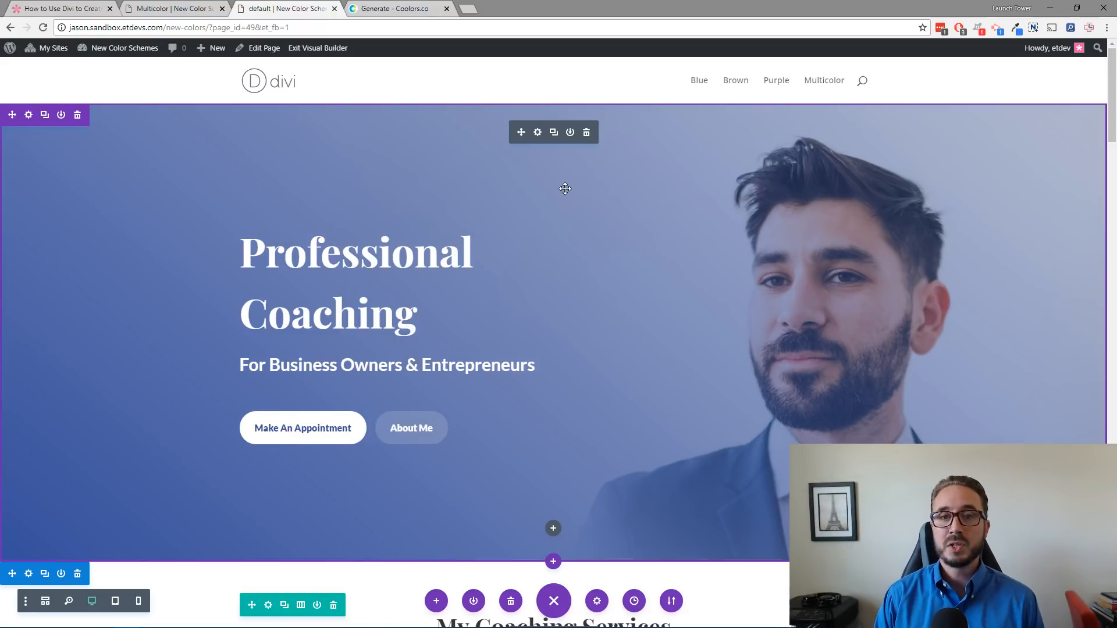
left_click(418, 12)
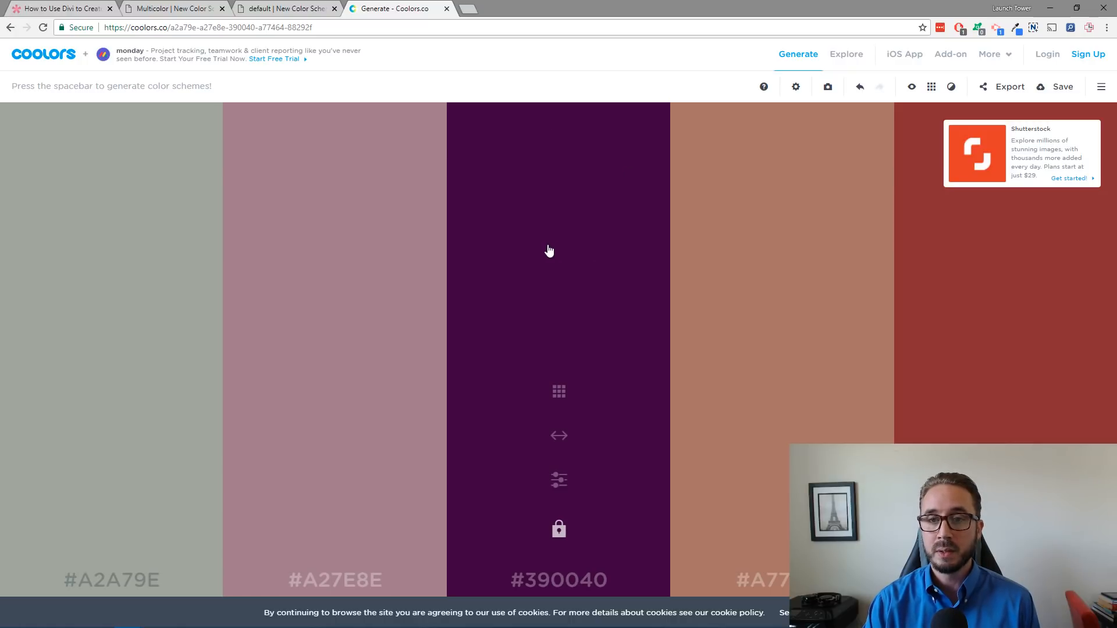
left_click(300, 12)
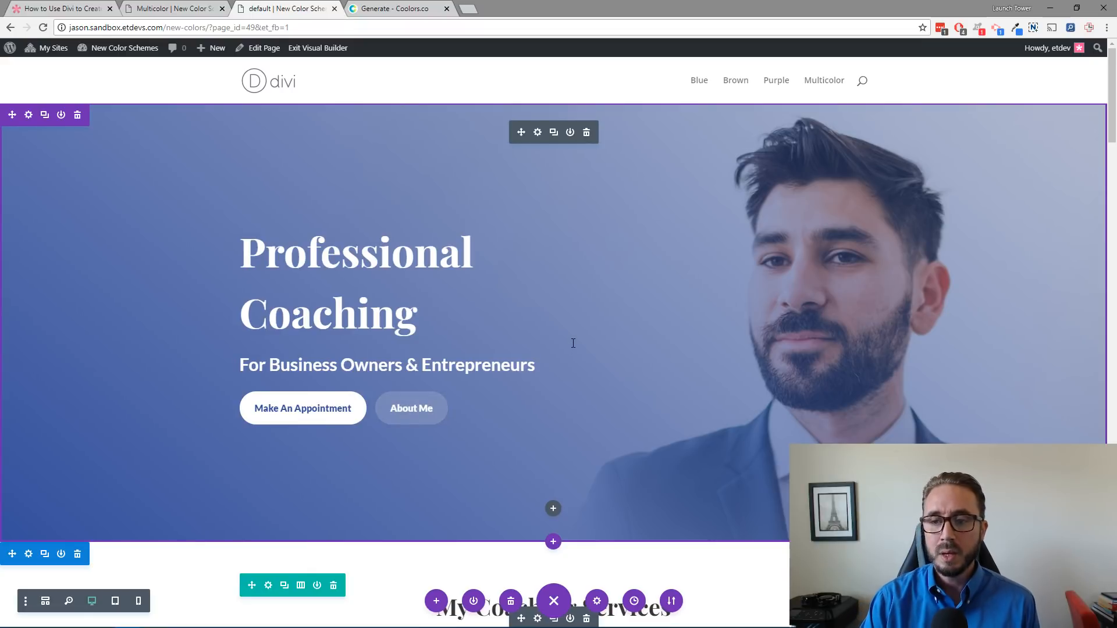
Step: Open the fullwidth header module's settings and go to its Button One design options
left_click(538, 132)
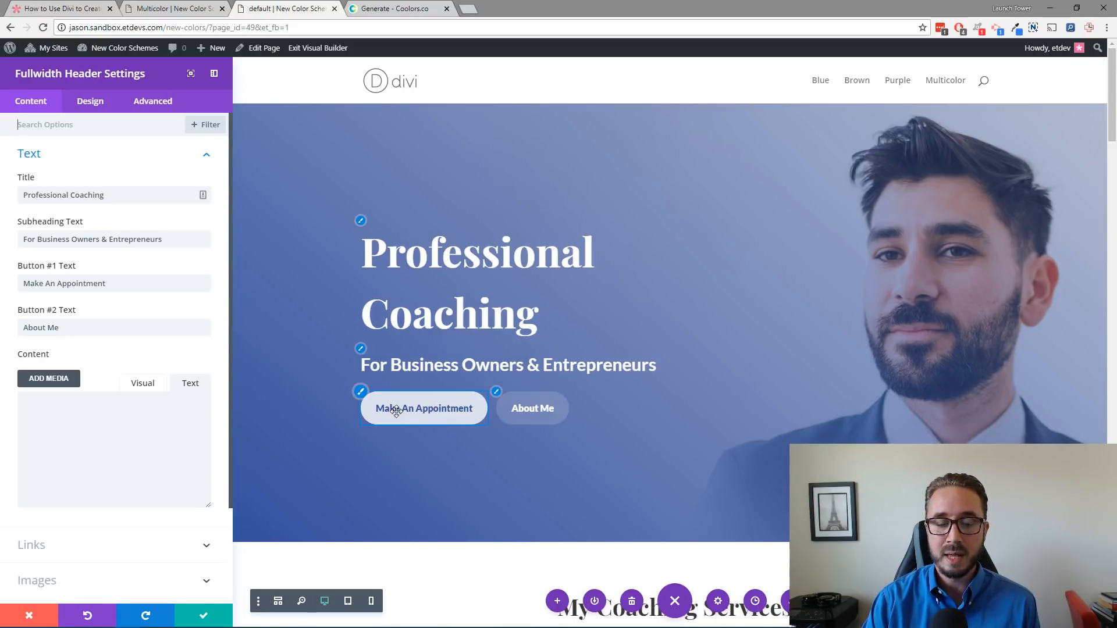
scroll(362, 396, "down", 7)
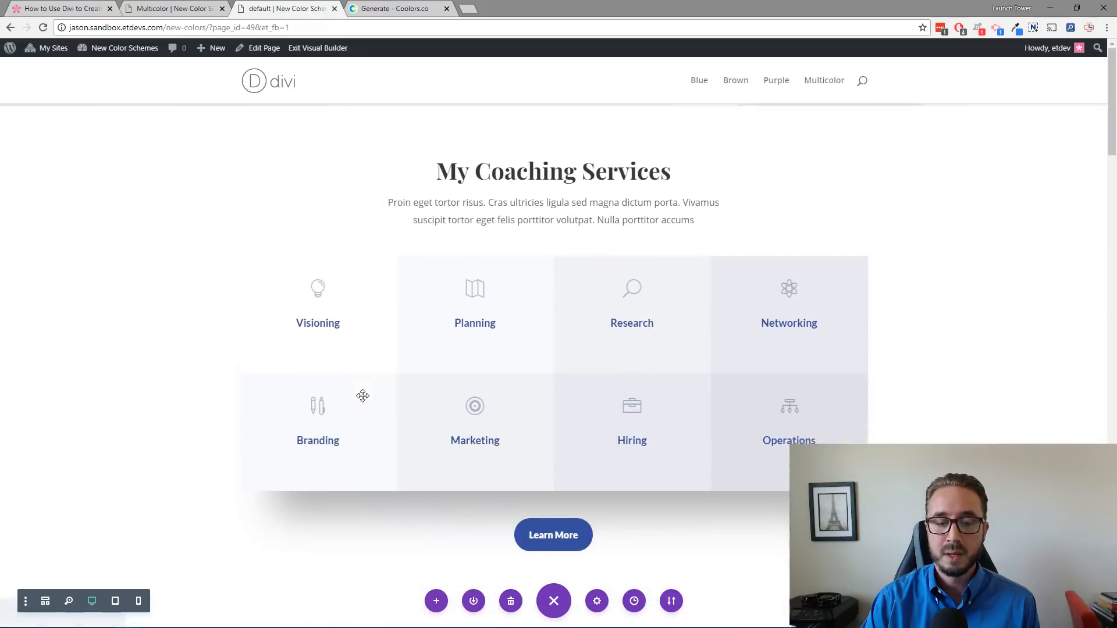
scroll(362, 396, "up", 7)
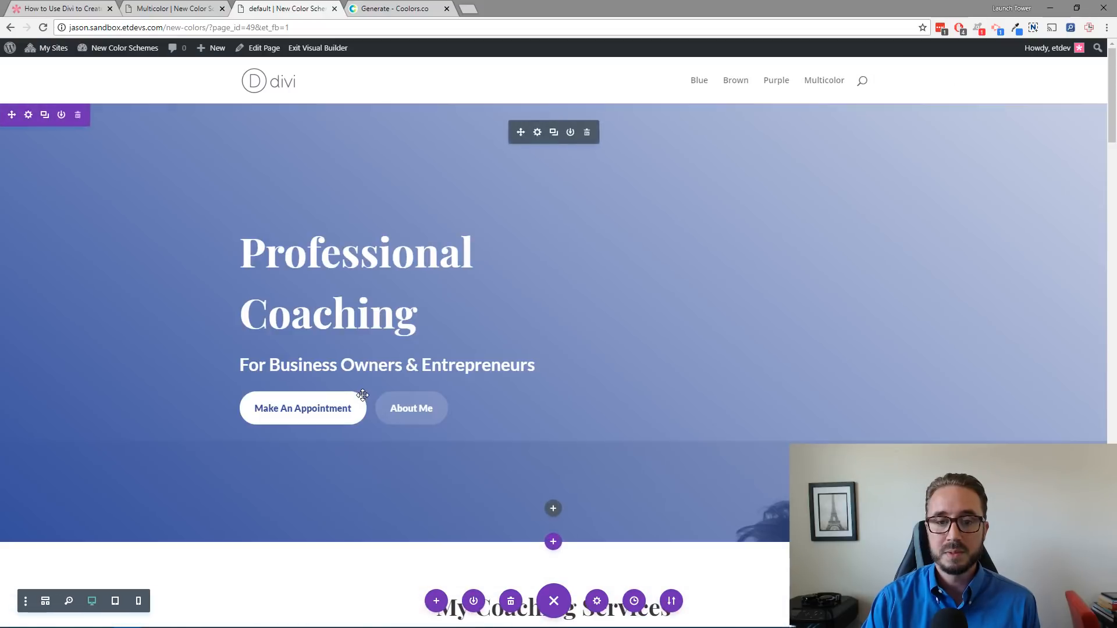
left_click(537, 132)
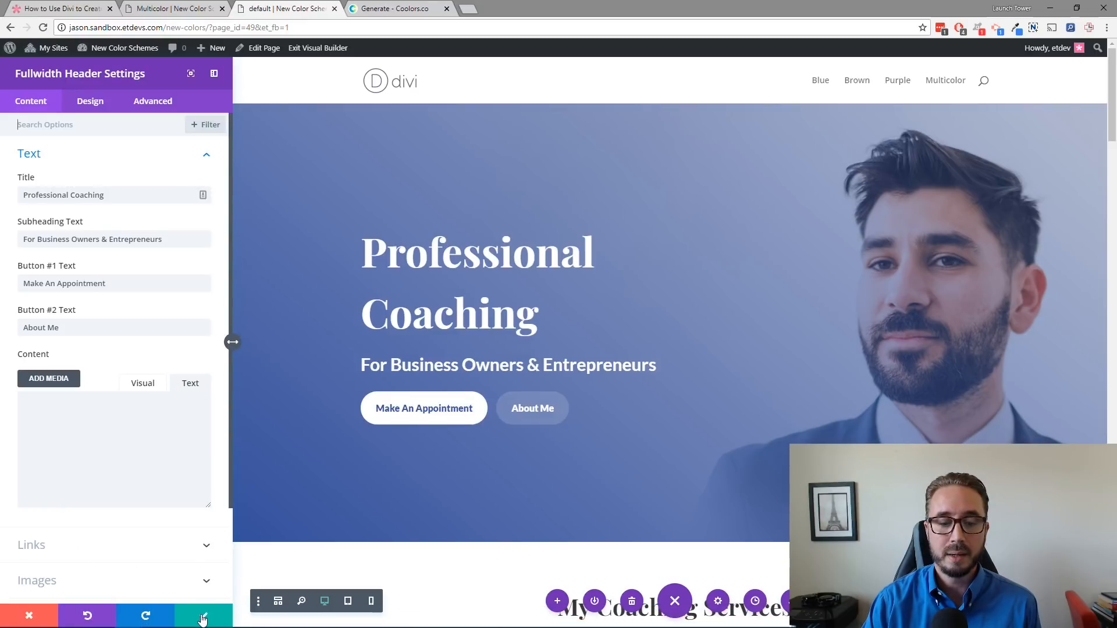
left_click(36, 614)
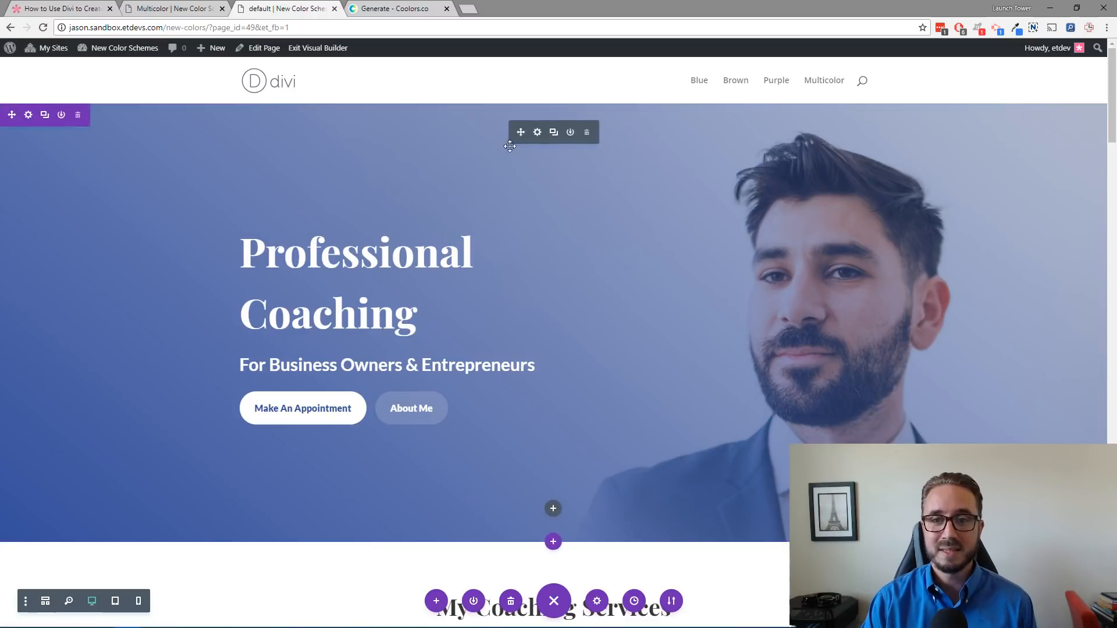
left_click(538, 133)
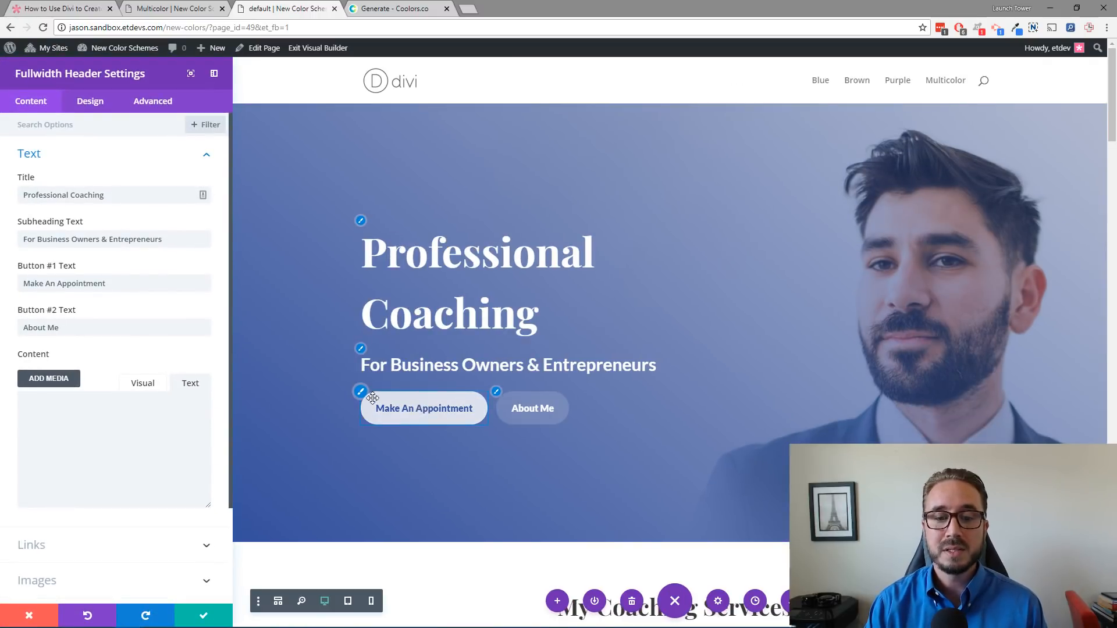
left_click(362, 394)
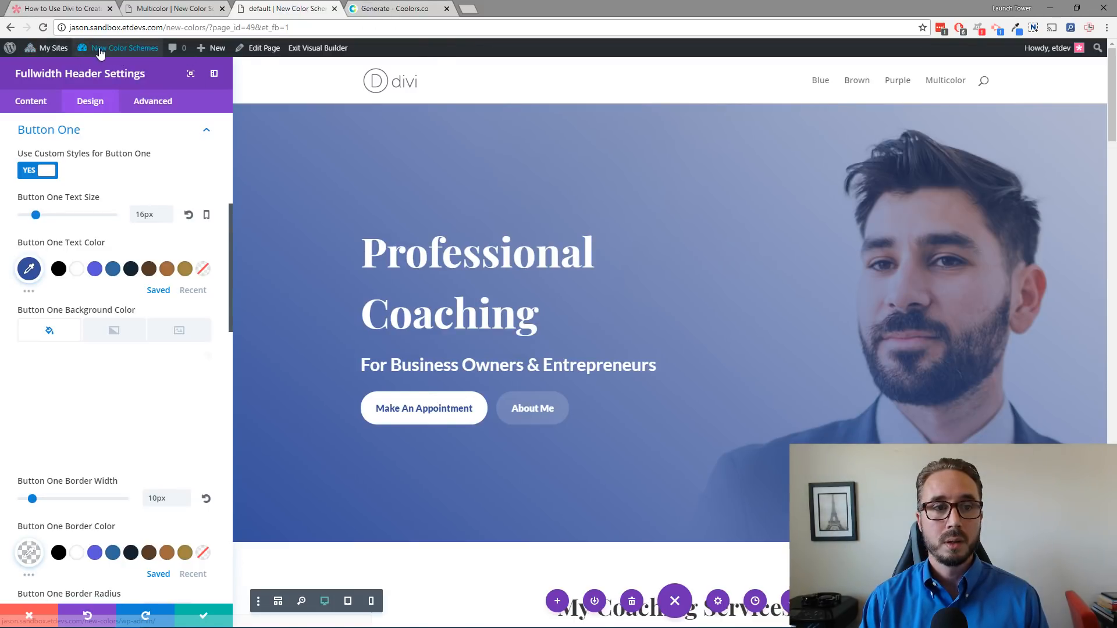
Step: Open the New Color Schemes site dashboard in a new tab and switch to it
right_click(136, 53)
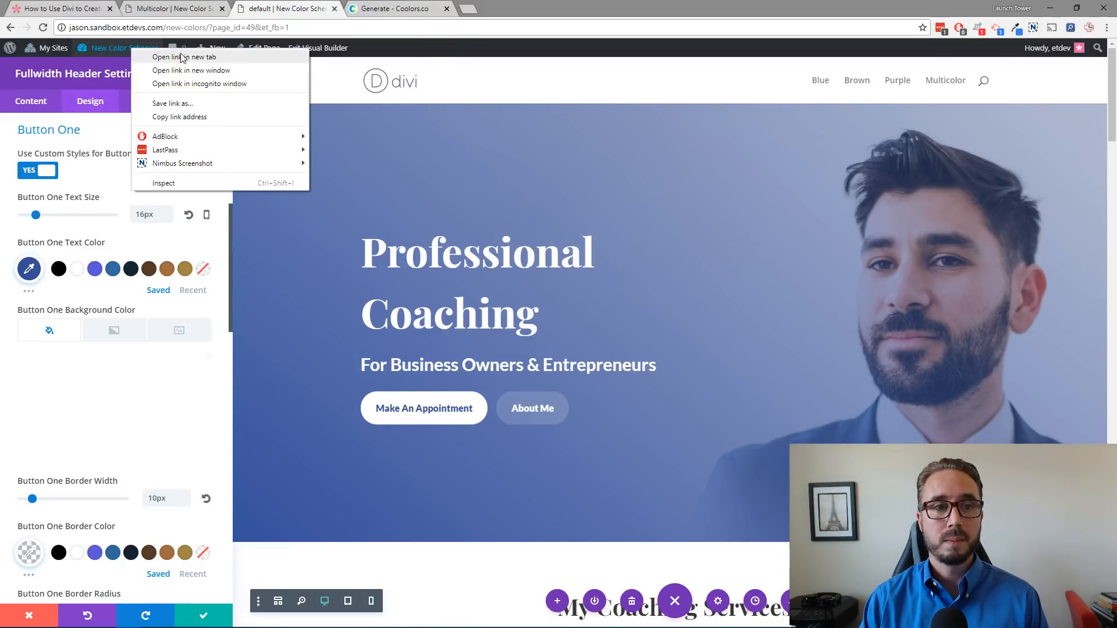
left_click(148, 58)
left_click(431, 12)
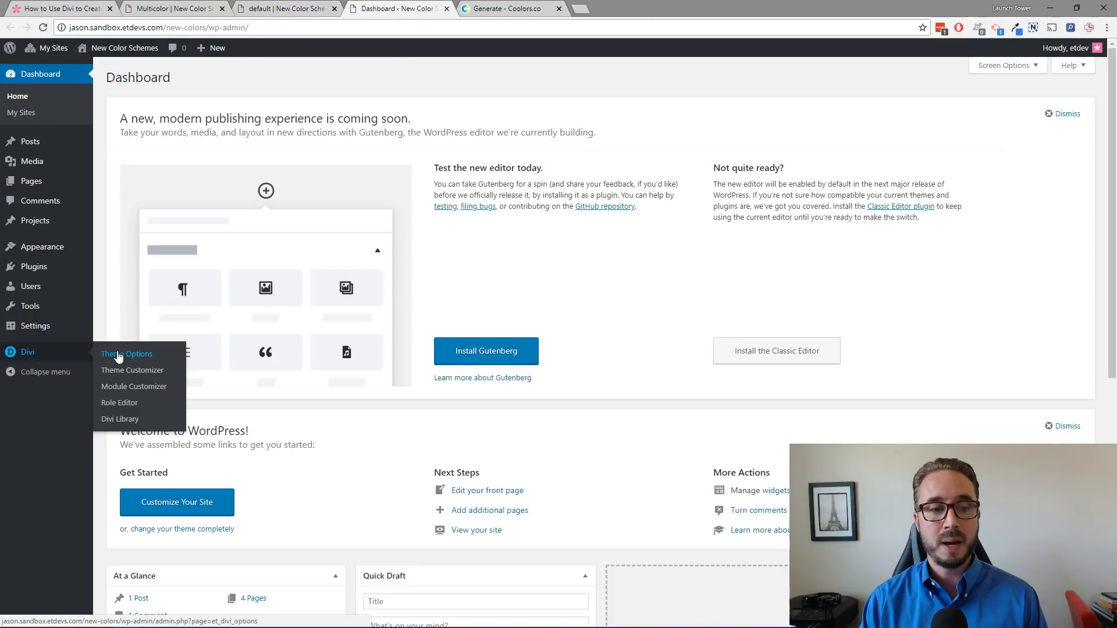
Step: Open Divi Theme Options and highlight the Color Pickers Default Palette setting
left_click(119, 354)
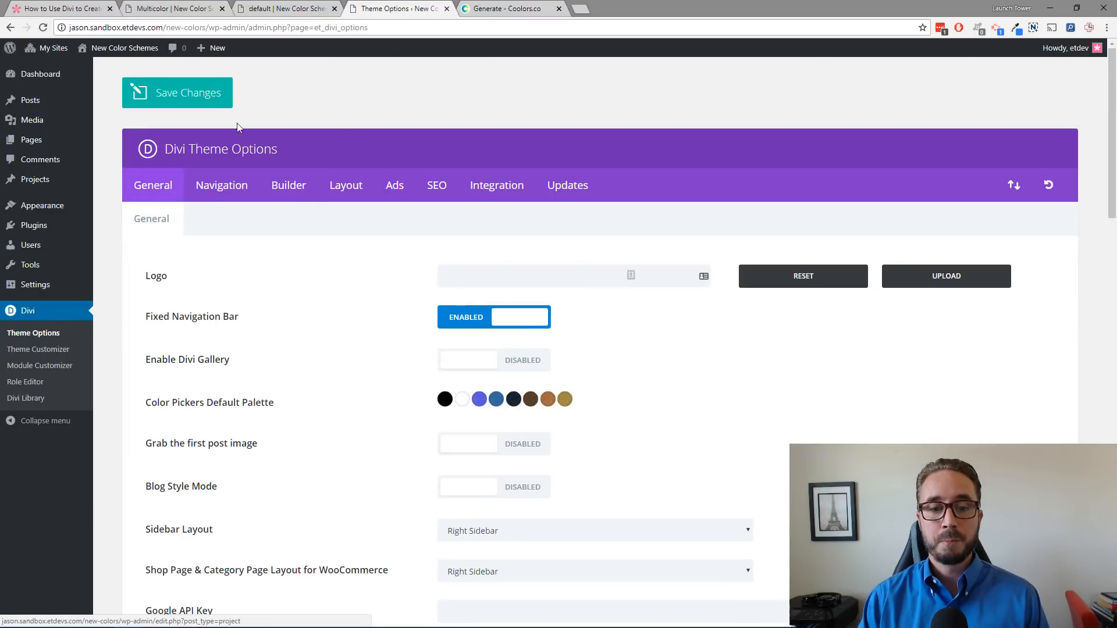
scroll(483, 275, "down", 1)
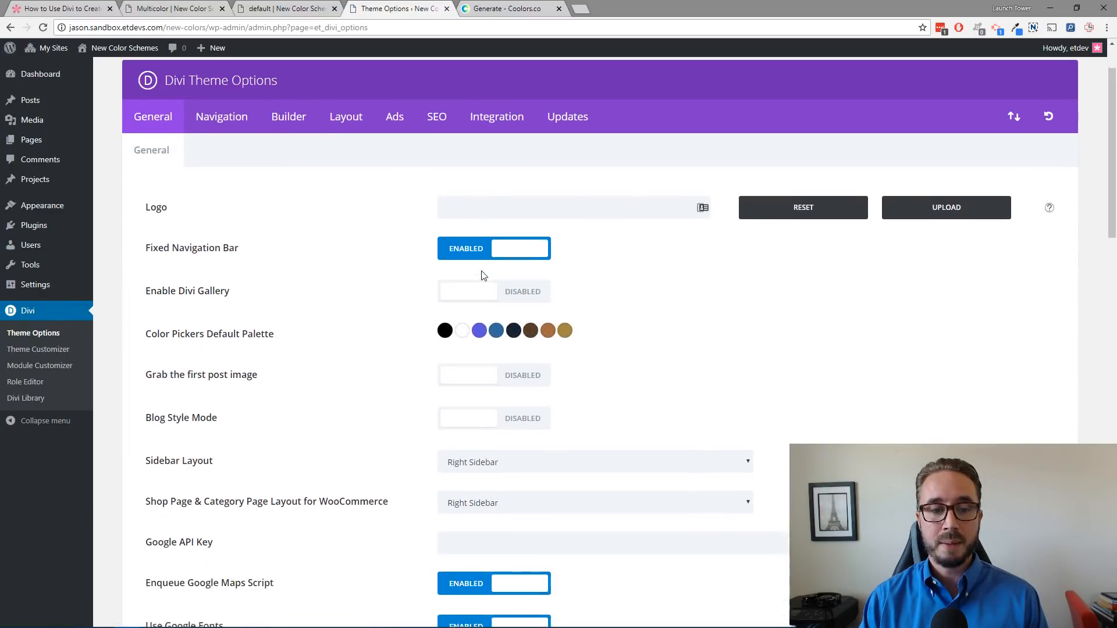
scroll(483, 275, "down", 1)
left_click_drag(282, 294, 132, 285)
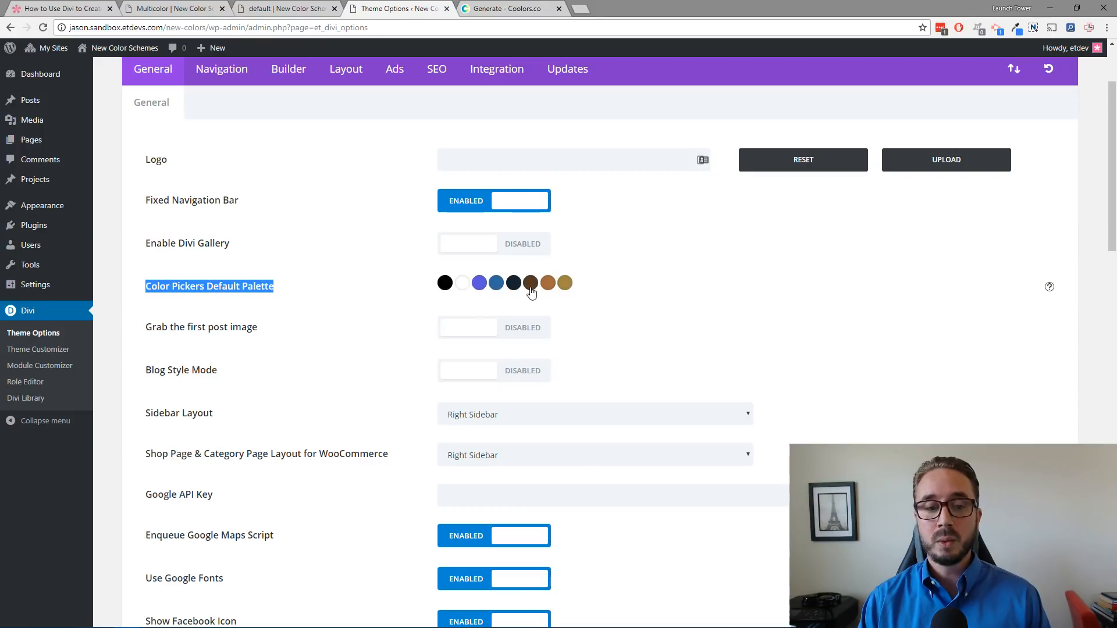
Step: Back in the builder, switch the Button One Text Color palette between saved and recent colors
left_click(298, 10)
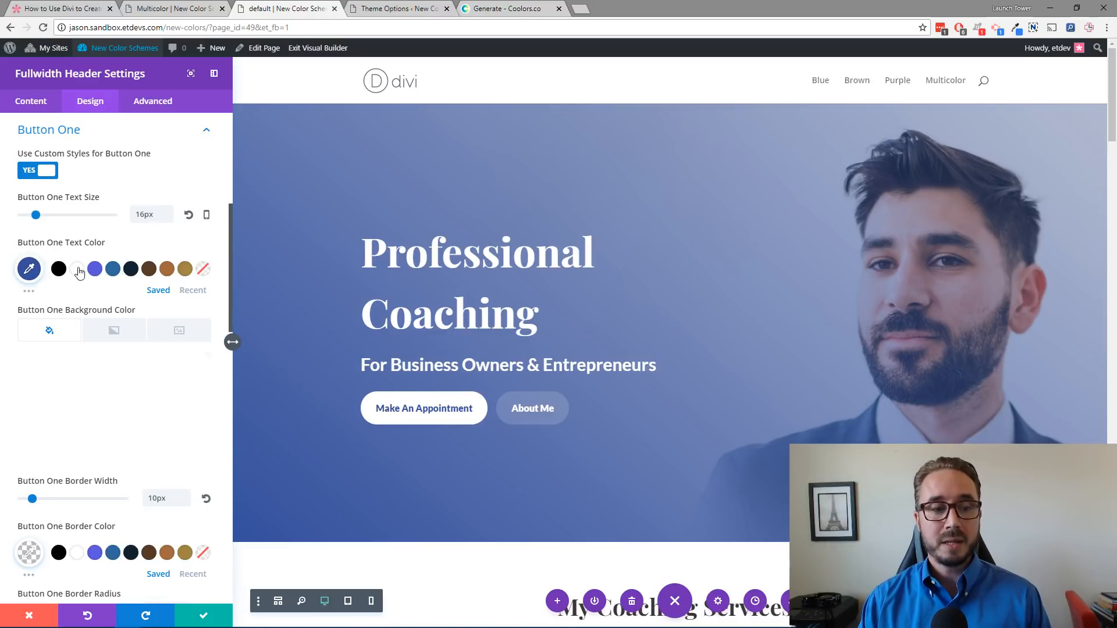
left_click(194, 291)
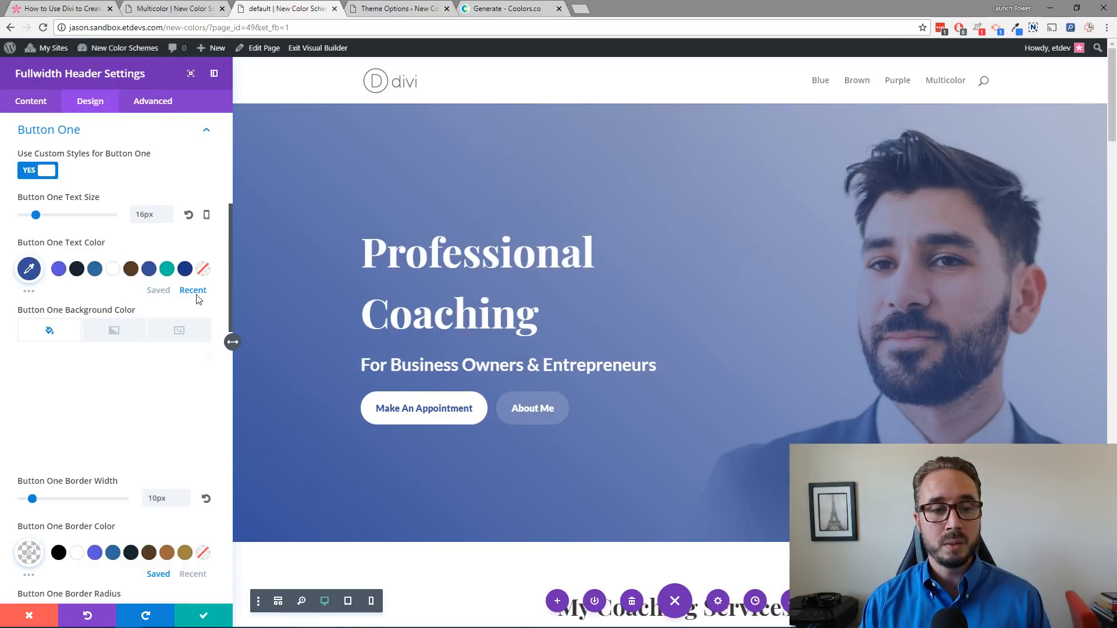
left_click(160, 293)
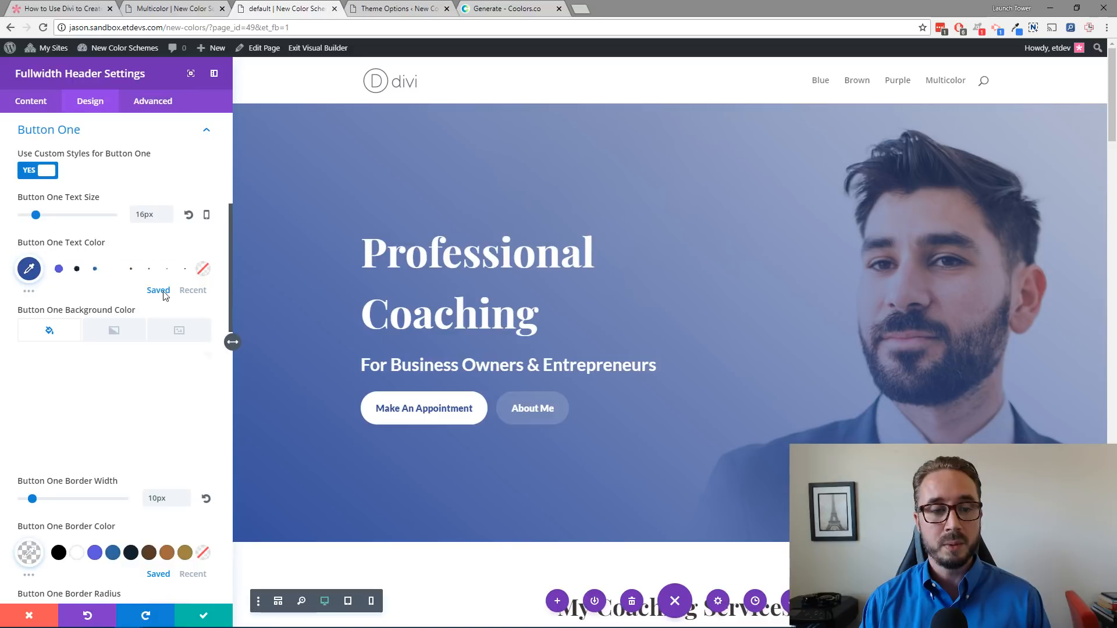
left_click(196, 293)
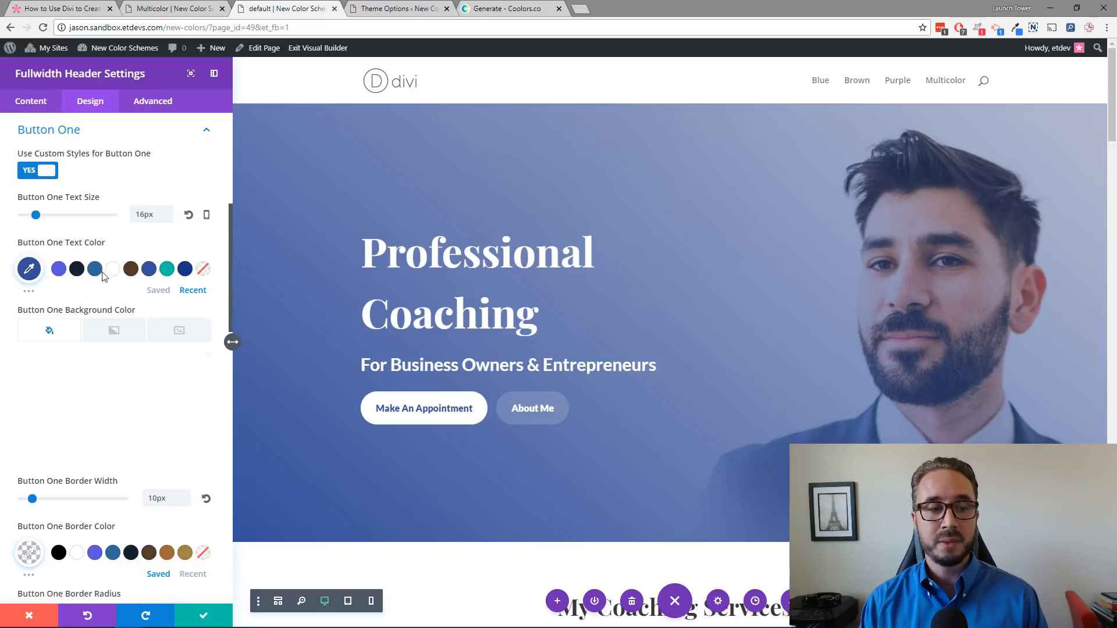
left_click(161, 292)
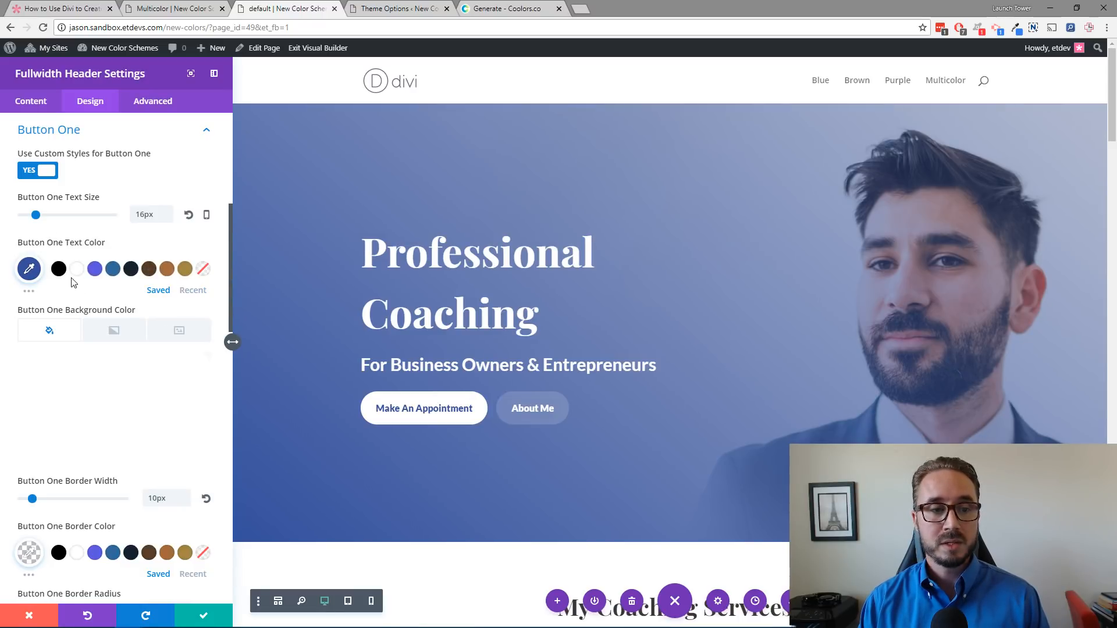
Step: Try applying the purple swatch from the expanded palette to the Button One text color, then undo it
left_click(31, 293)
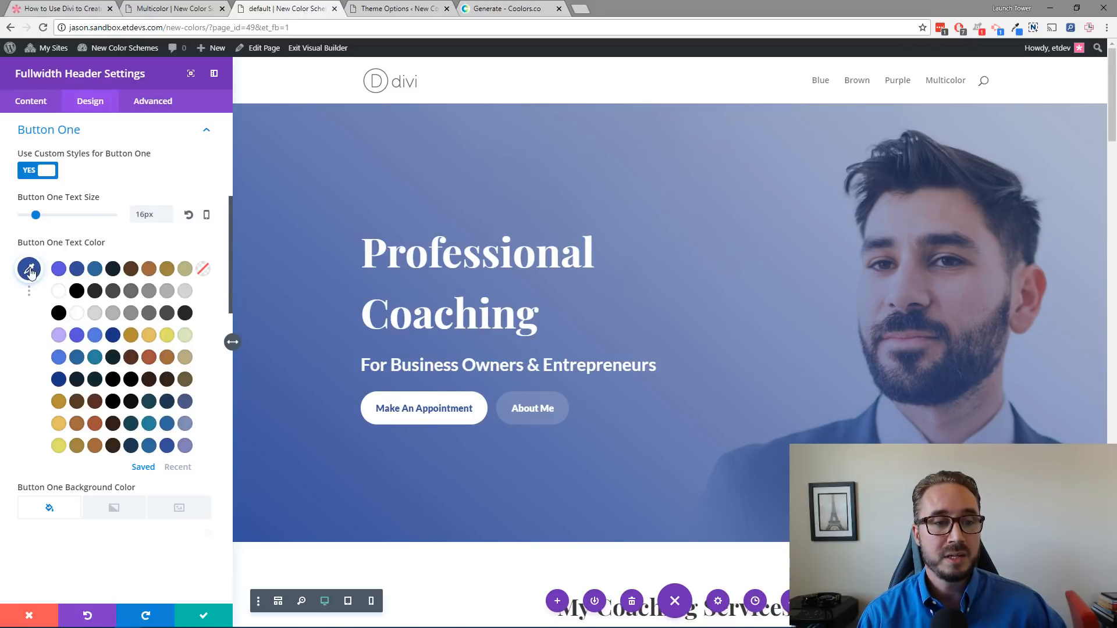
left_click(59, 269)
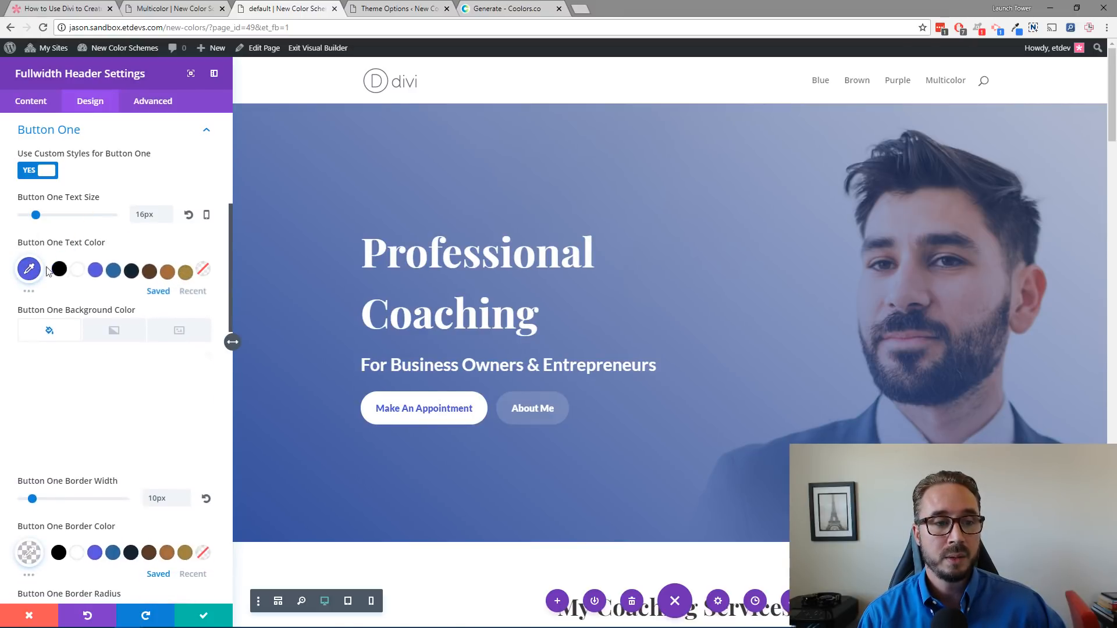
left_click(28, 293)
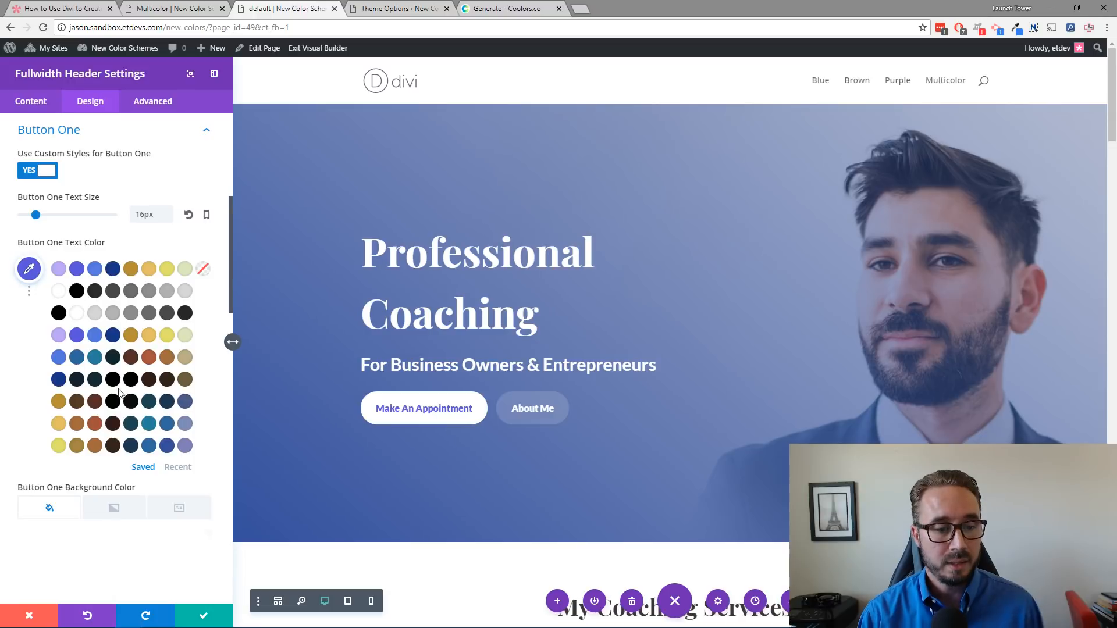
left_click(105, 611)
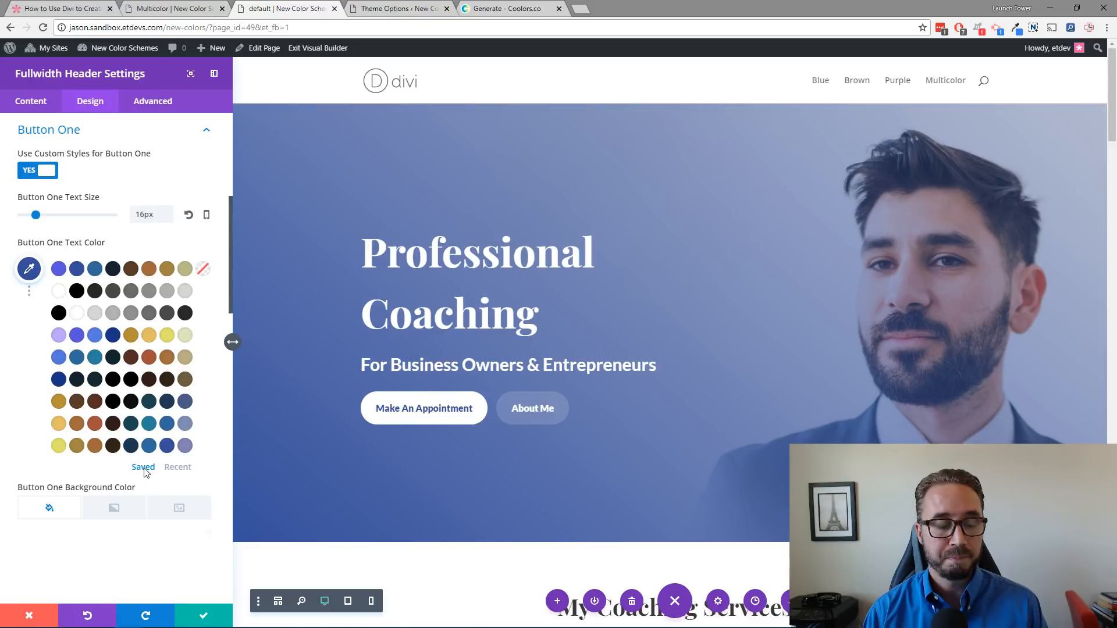
Step: Browse the expanded saved and recent color swatches of the Button One Text Color palette
left_click(29, 292)
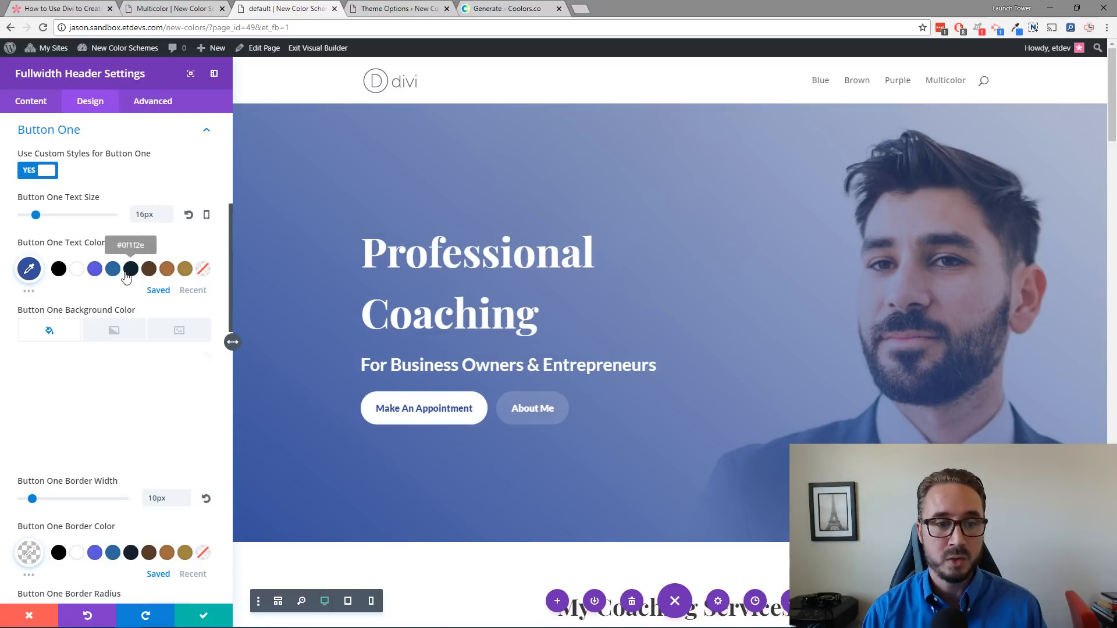
left_click(29, 292)
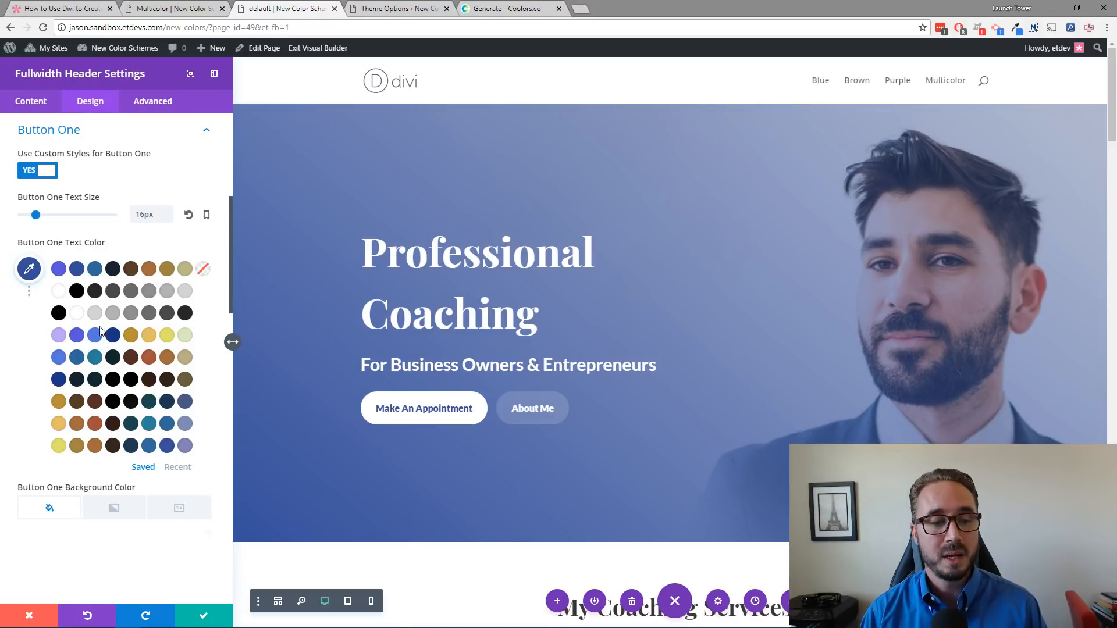
left_click(179, 468)
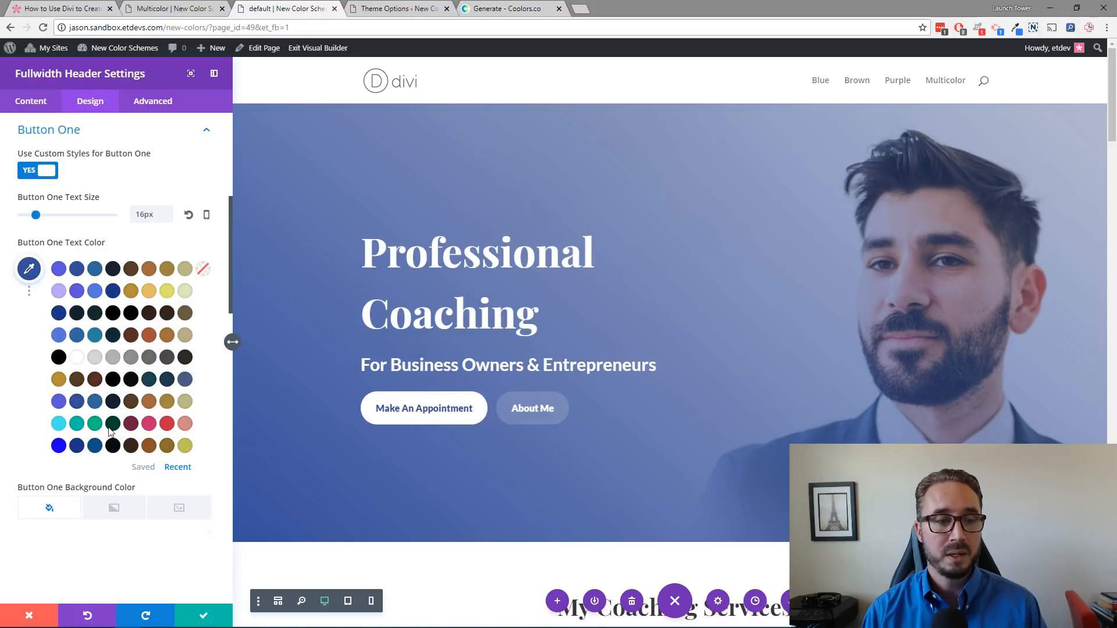
left_click(26, 293)
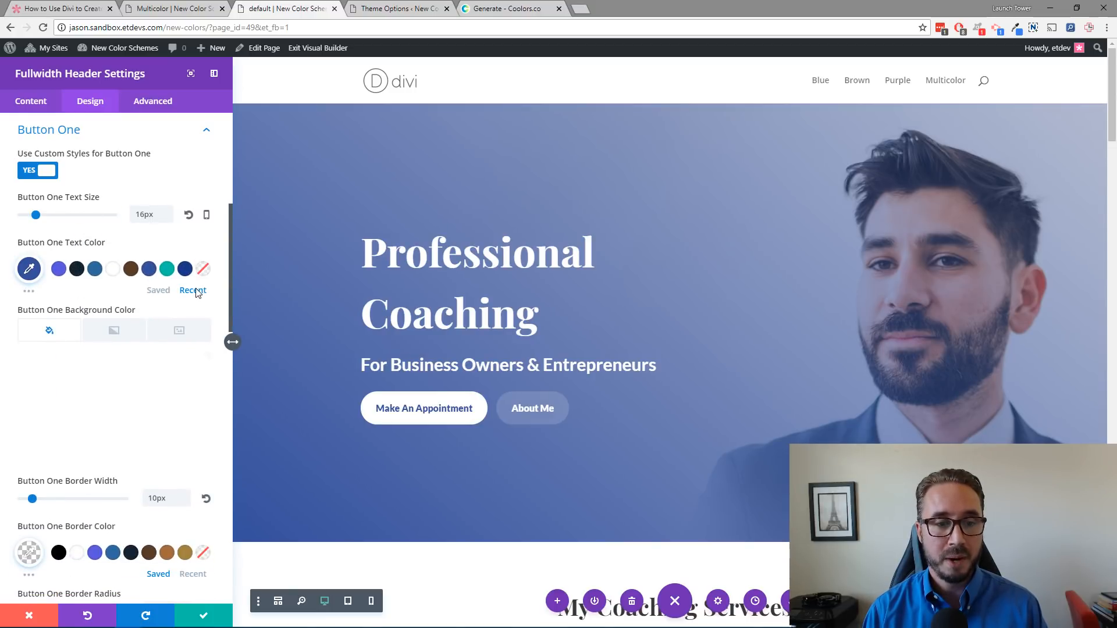
left_click(164, 294)
left_click(197, 294)
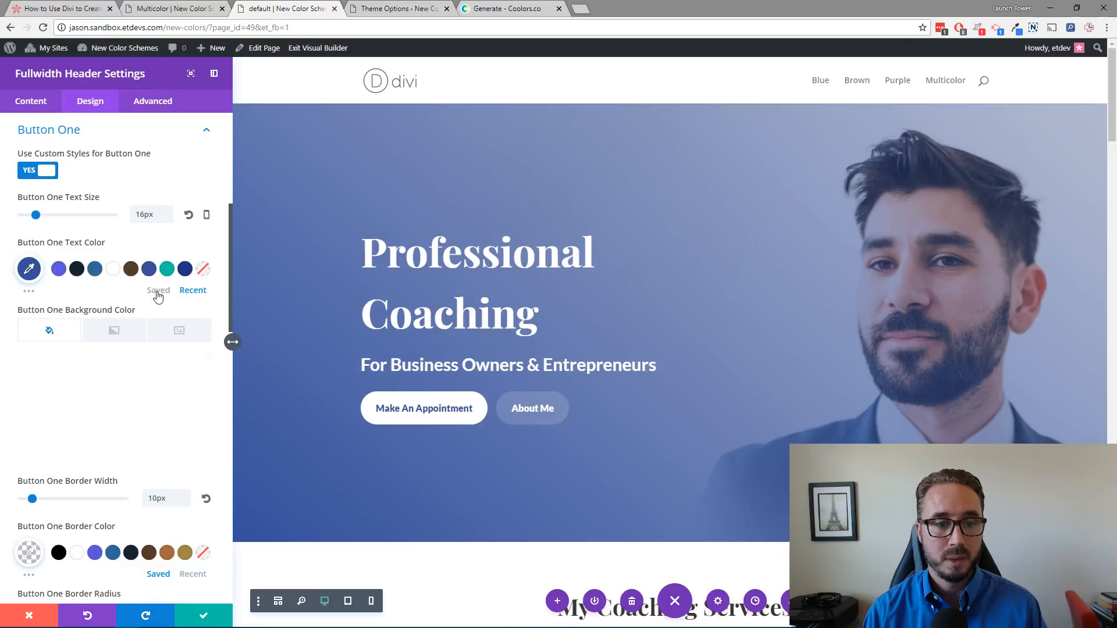
left_click(29, 291)
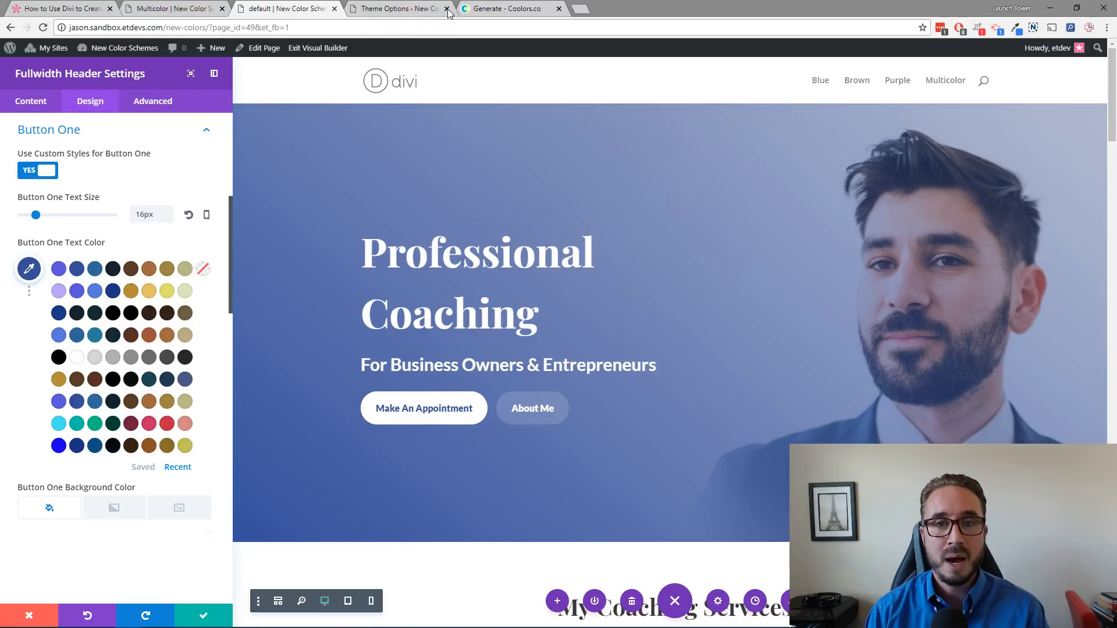
Step: Compare the Theme Options default palette with the builder's color palette by switching between the two tabs
left_click(402, 10)
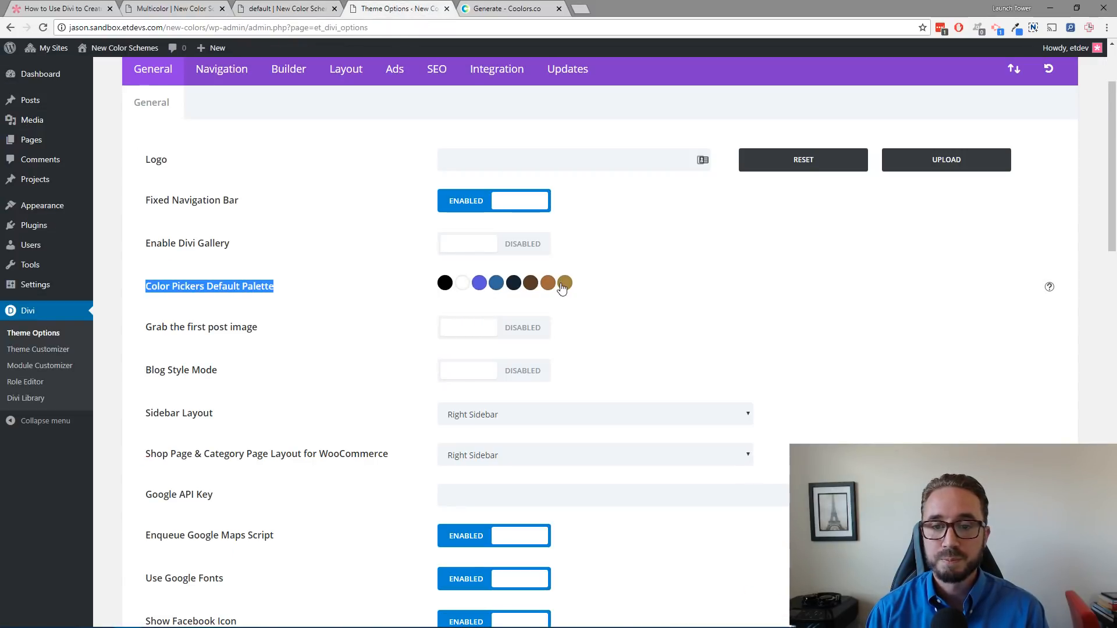
left_click(282, 9)
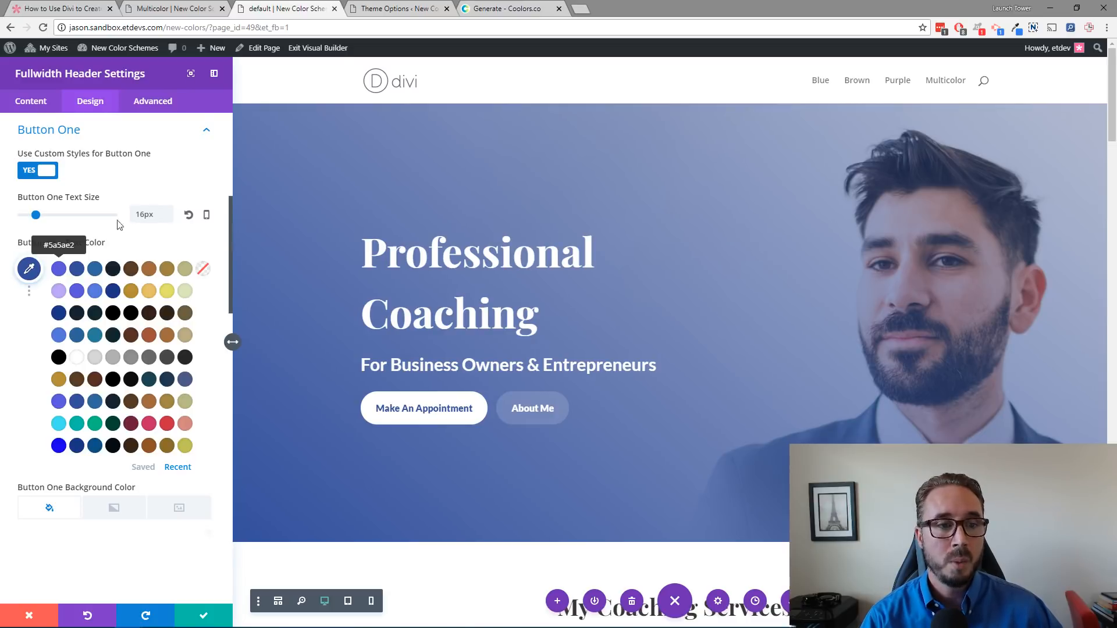
left_click(378, 9)
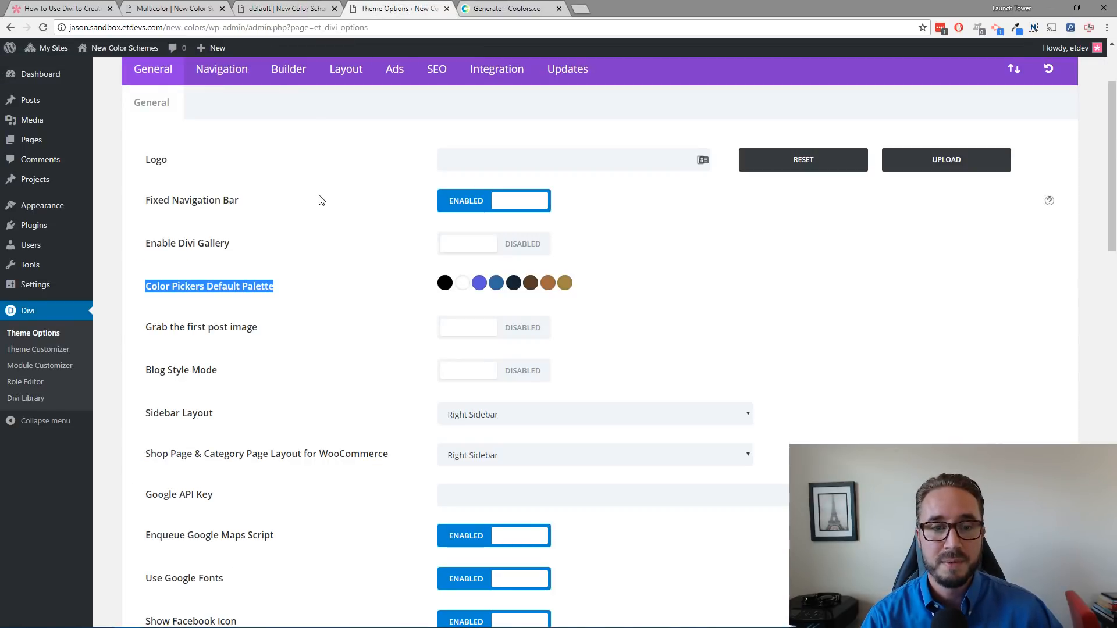
left_click(381, 279)
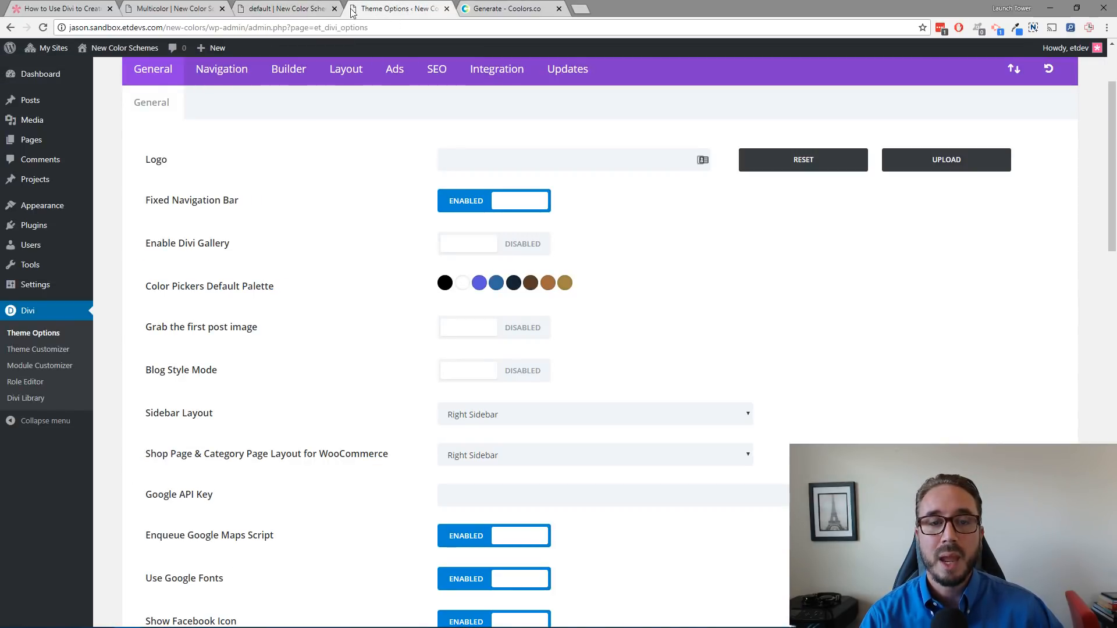
left_click(309, 10)
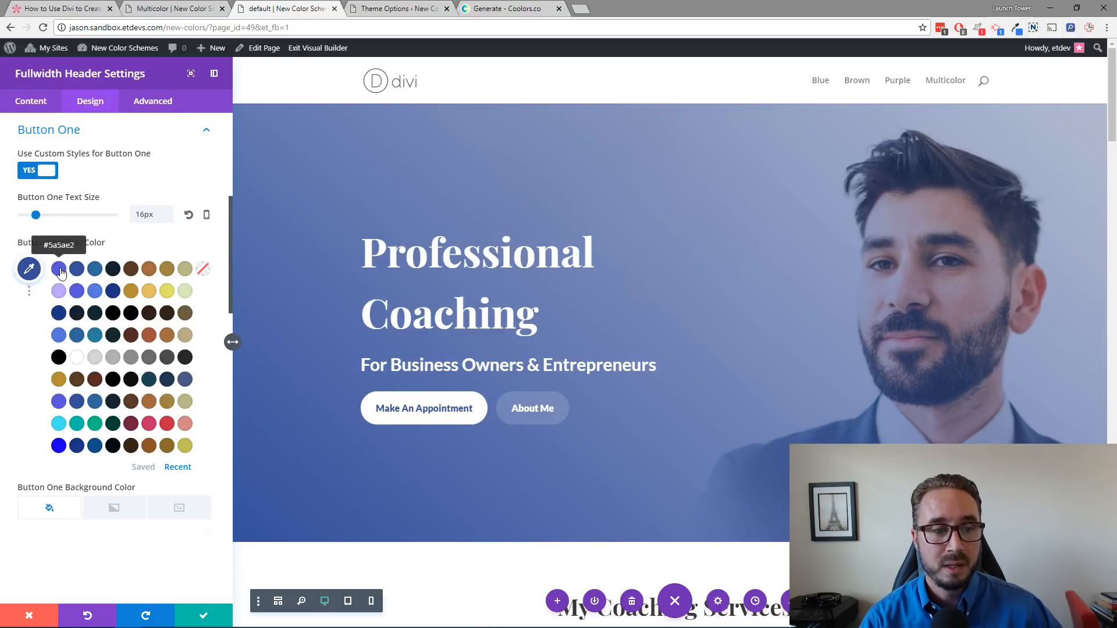
Step: Apply the #5a5ae2 swatch to the Button One text color and open its color picker
left_click(59, 270)
left_click(30, 270)
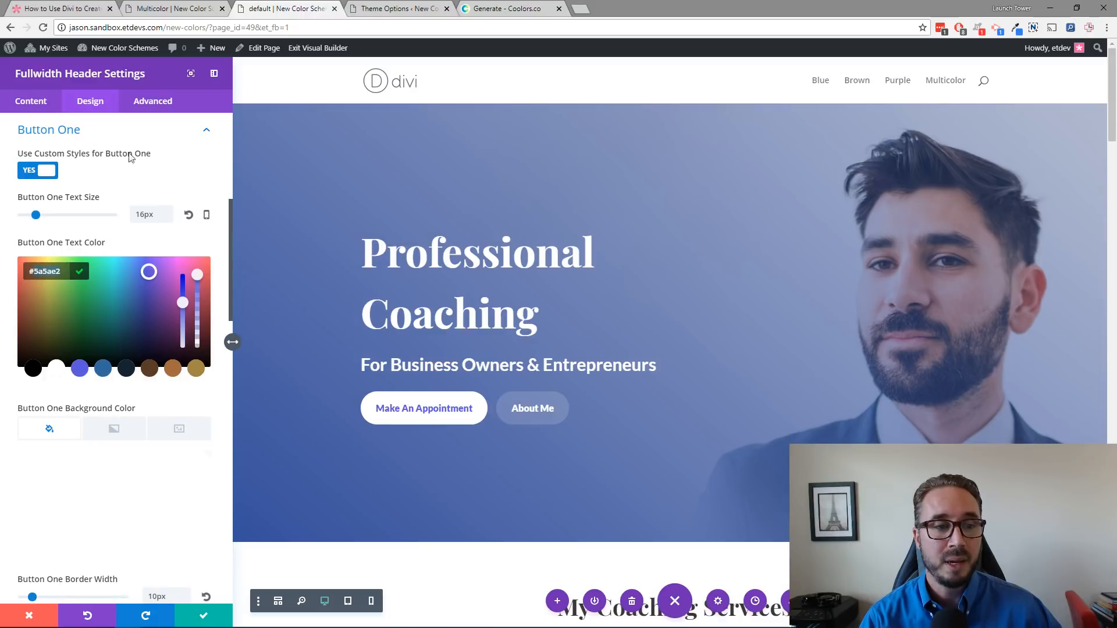
Step: Open the purple swatch of the Theme Options default palette and select its hex value
left_click(383, 9)
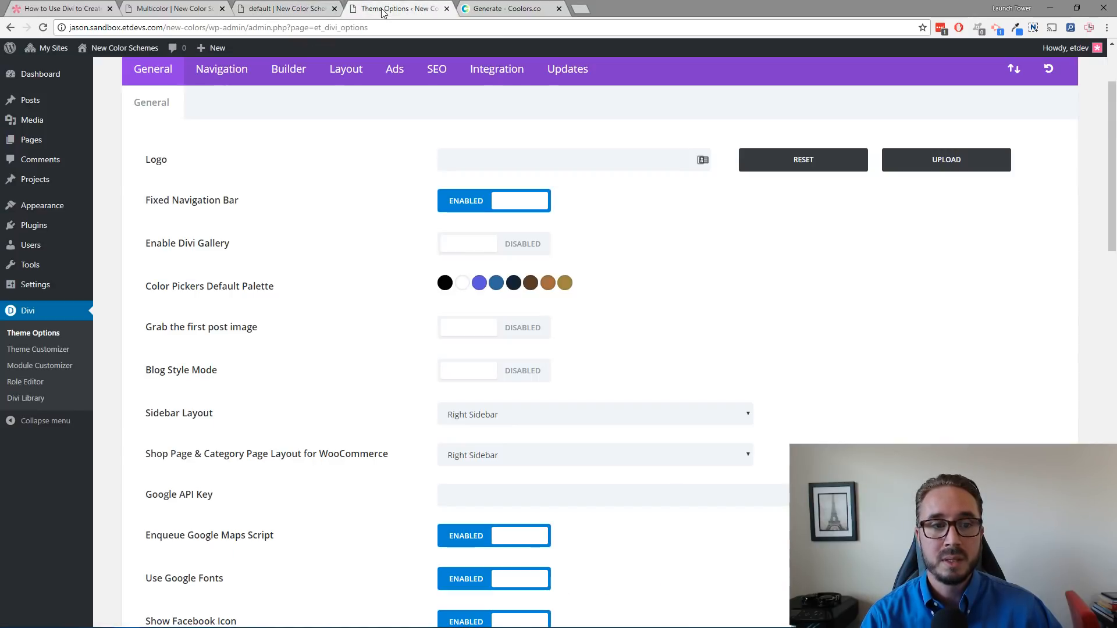
left_click(481, 284)
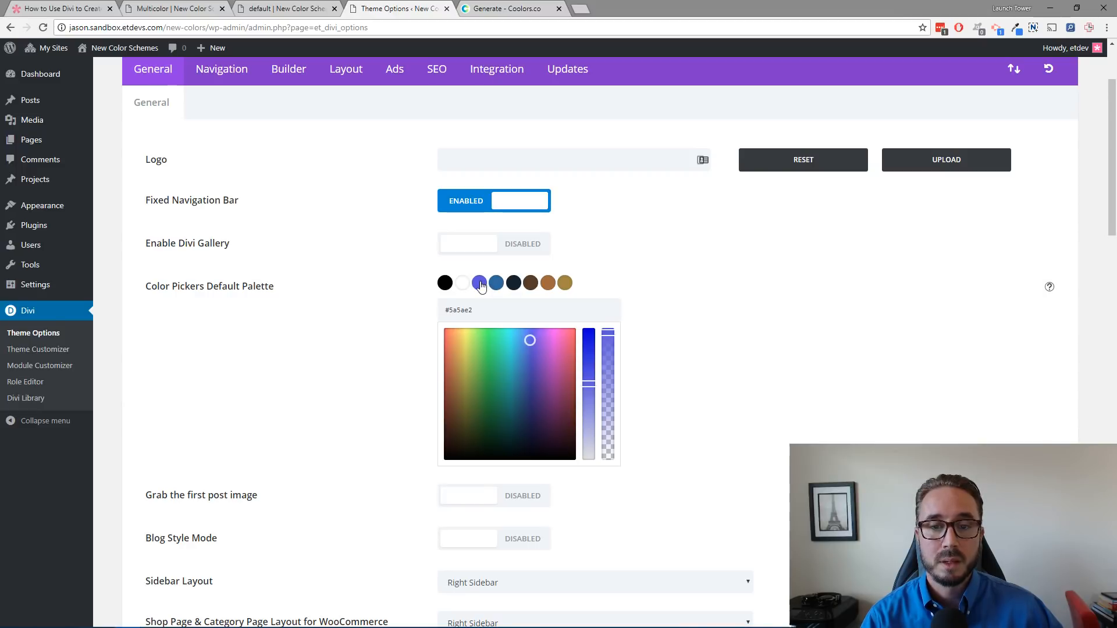
double_click(463, 310)
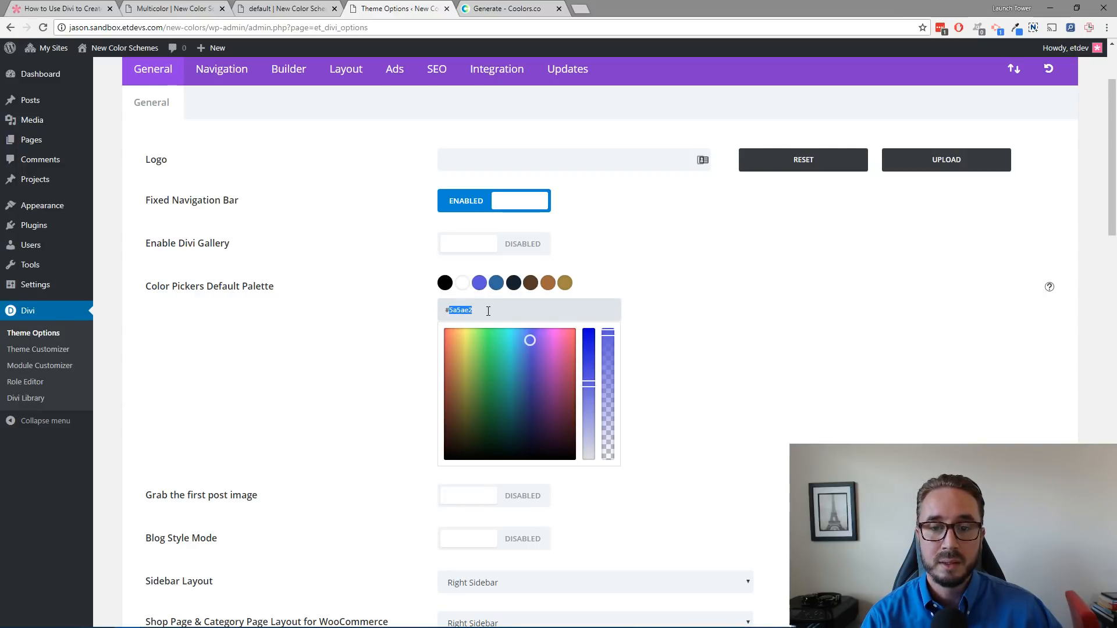
Step: Undo the Button One text color change in the builder
left_click(300, 13)
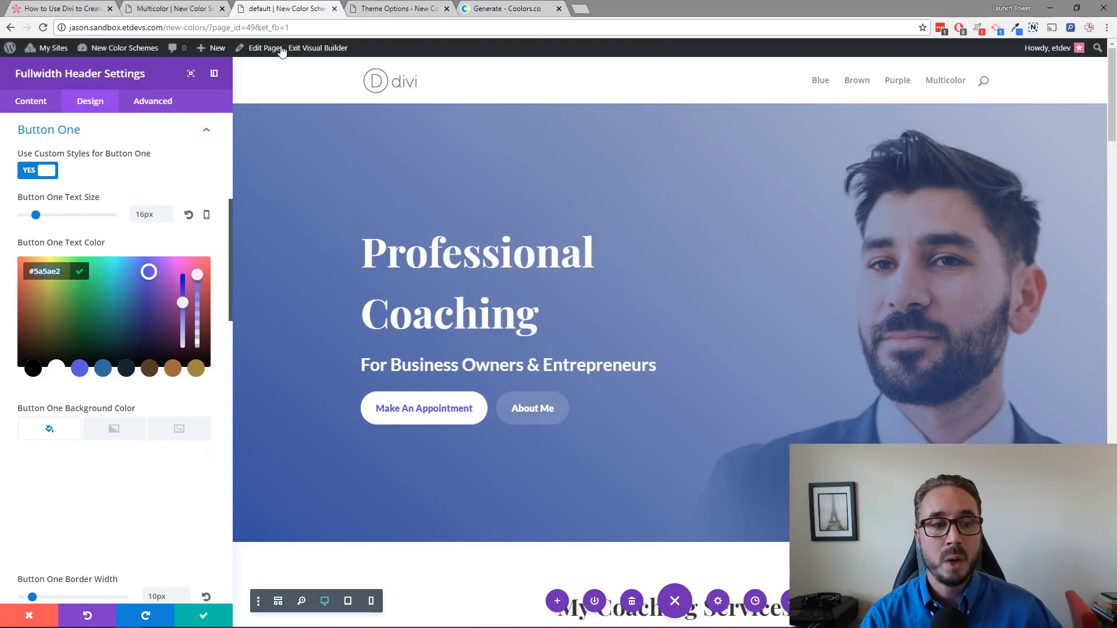
left_click(89, 617)
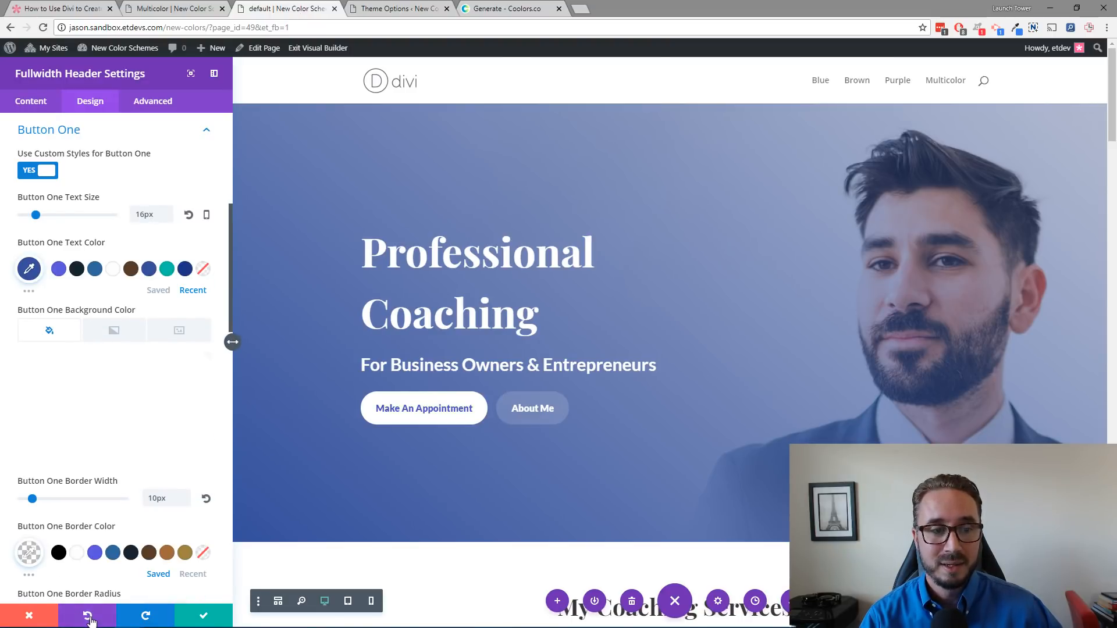
Step: Try the #366ba1 swatch as the Button One text color, then undo it
left_click(32, 296)
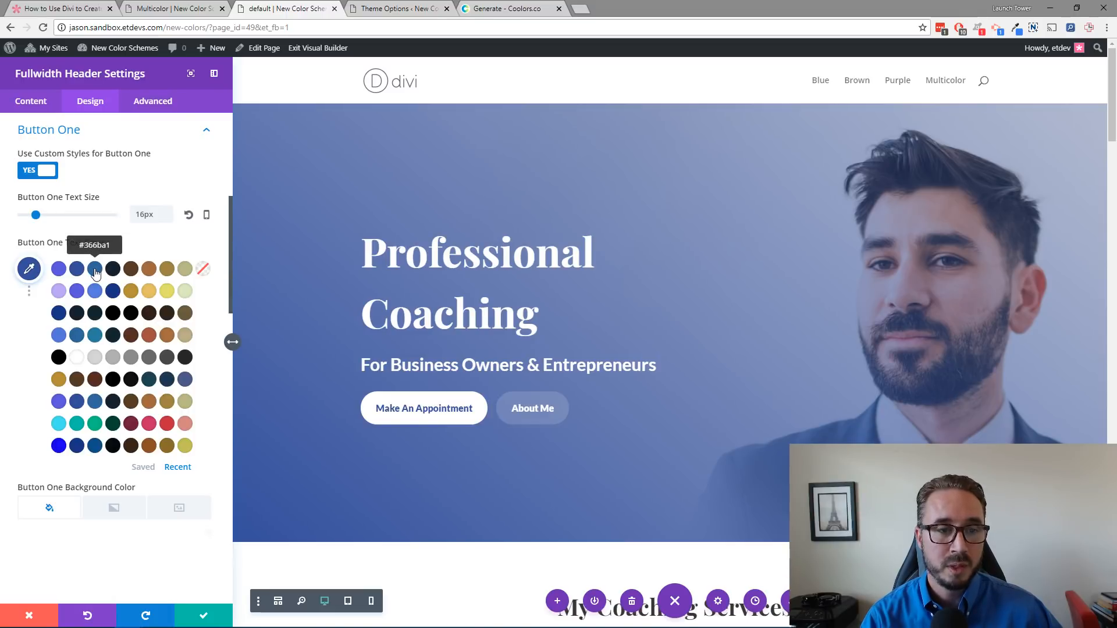
left_click(96, 273)
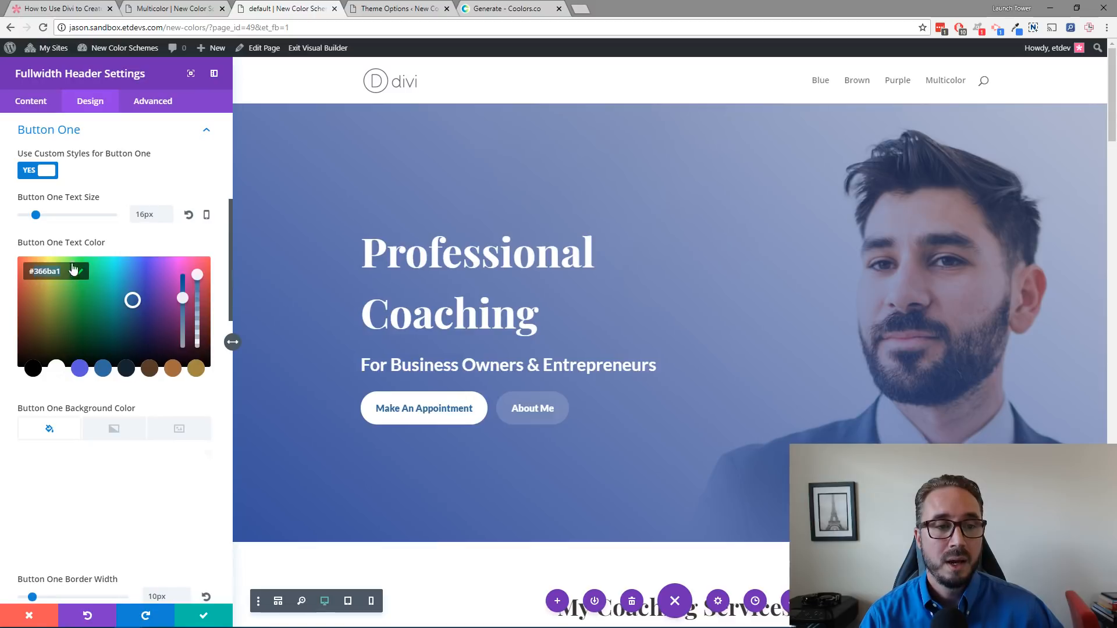
left_click(87, 614)
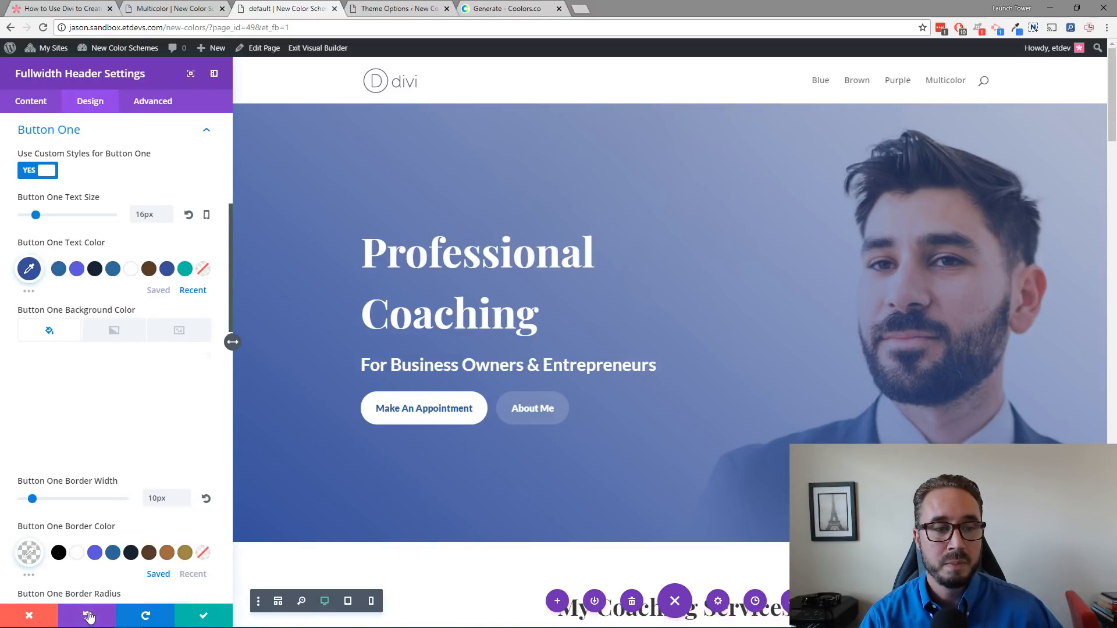
Step: Expand the recent colors palette and compare it with the Theme Options default palette
left_click(29, 291)
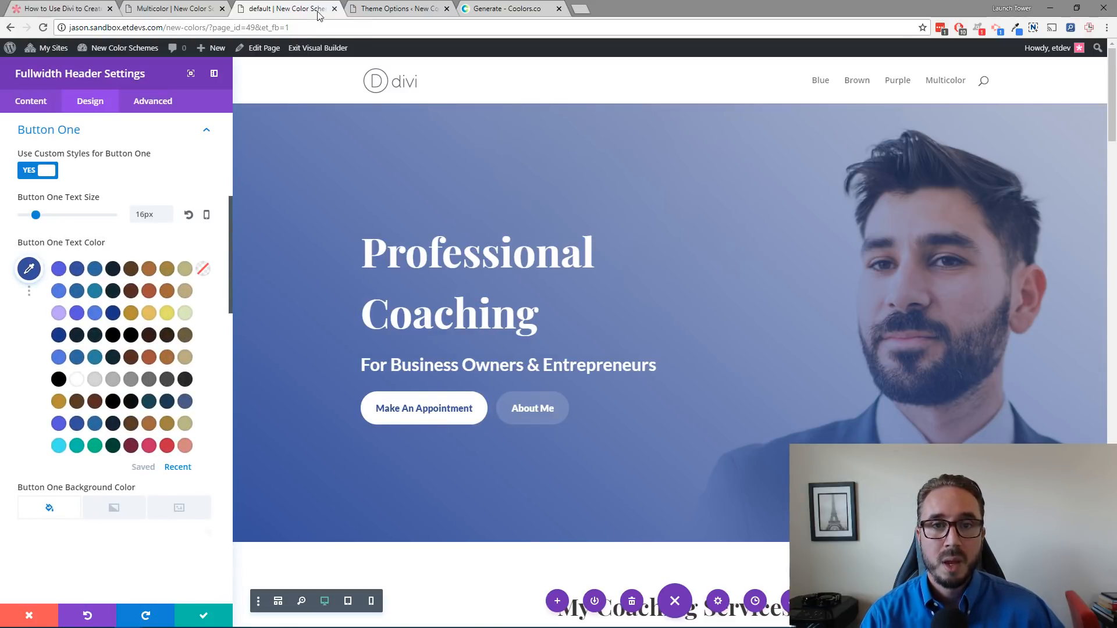
left_click(402, 9)
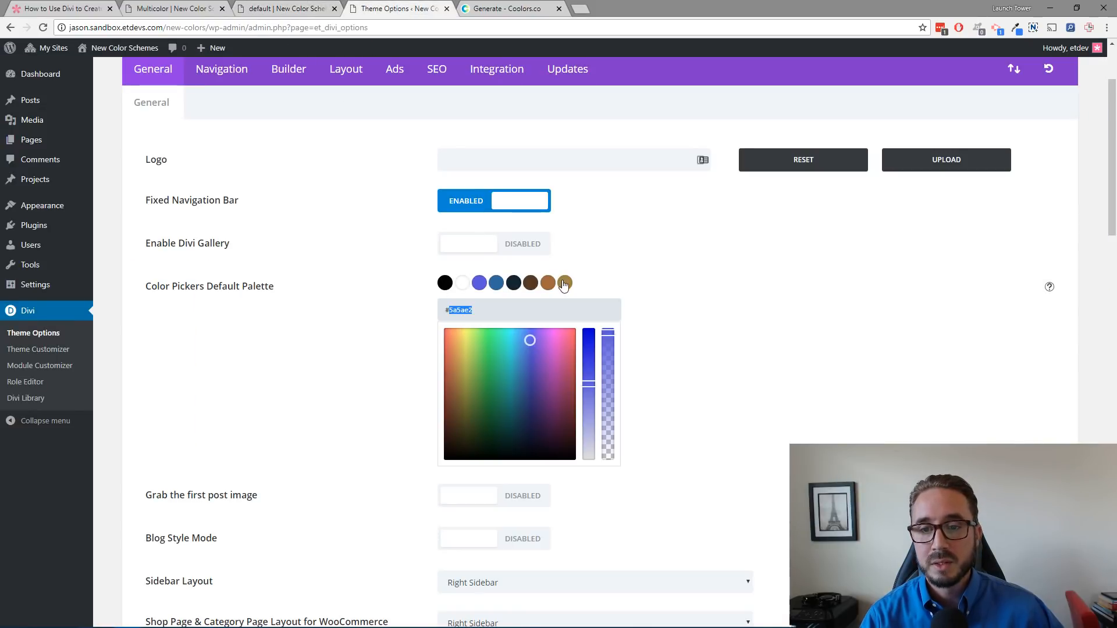
left_click(596, 263)
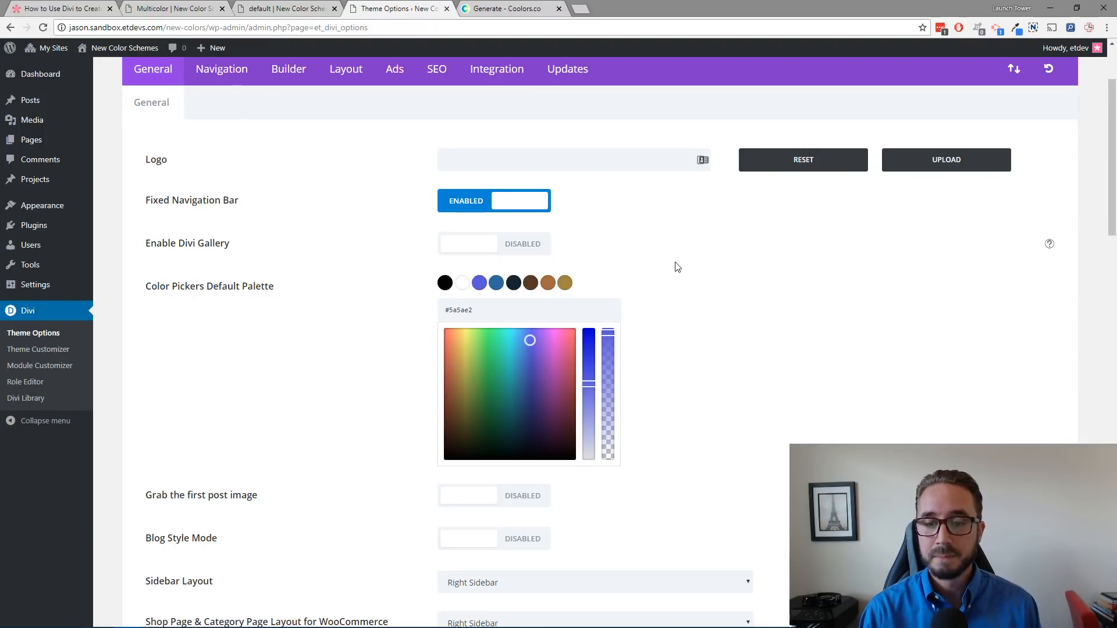
Step: Compare the Theme Options default palette with the Button One text color swatches in the builder
scroll(678, 256, "down", 1)
scroll(675, 264, "up", 1)
scroll(678, 267, "down", 1)
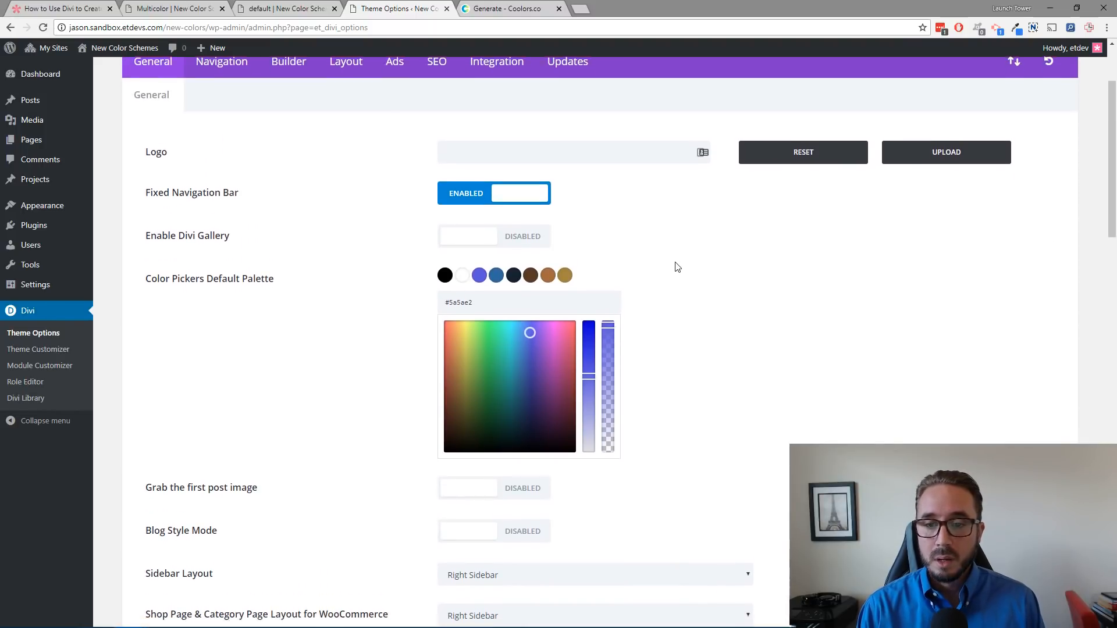
scroll(678, 268, "up", 1)
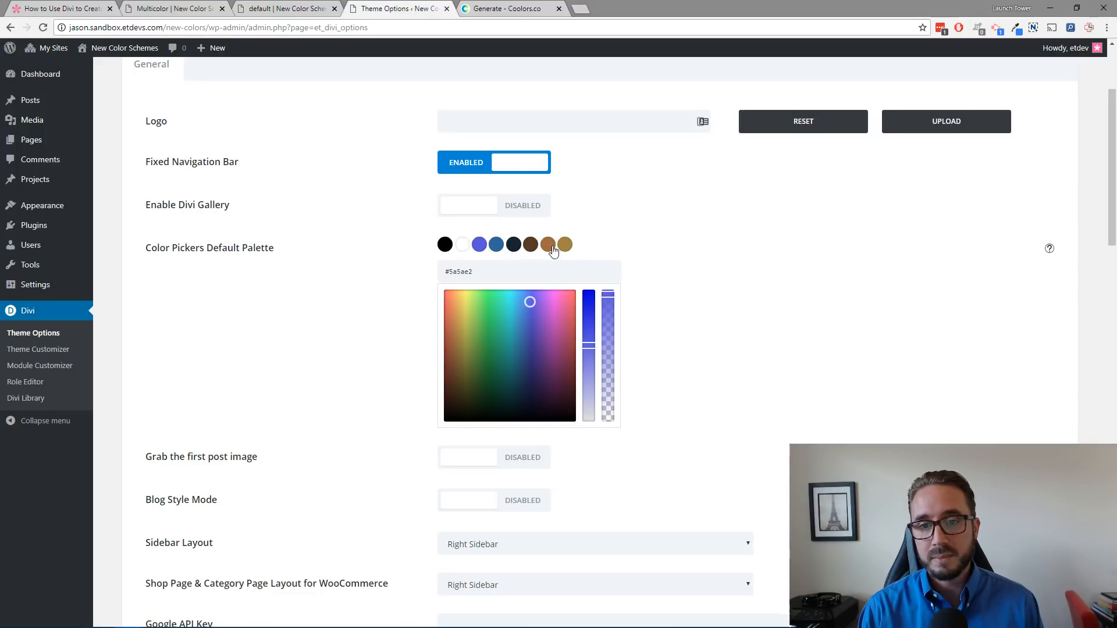
left_click(299, 11)
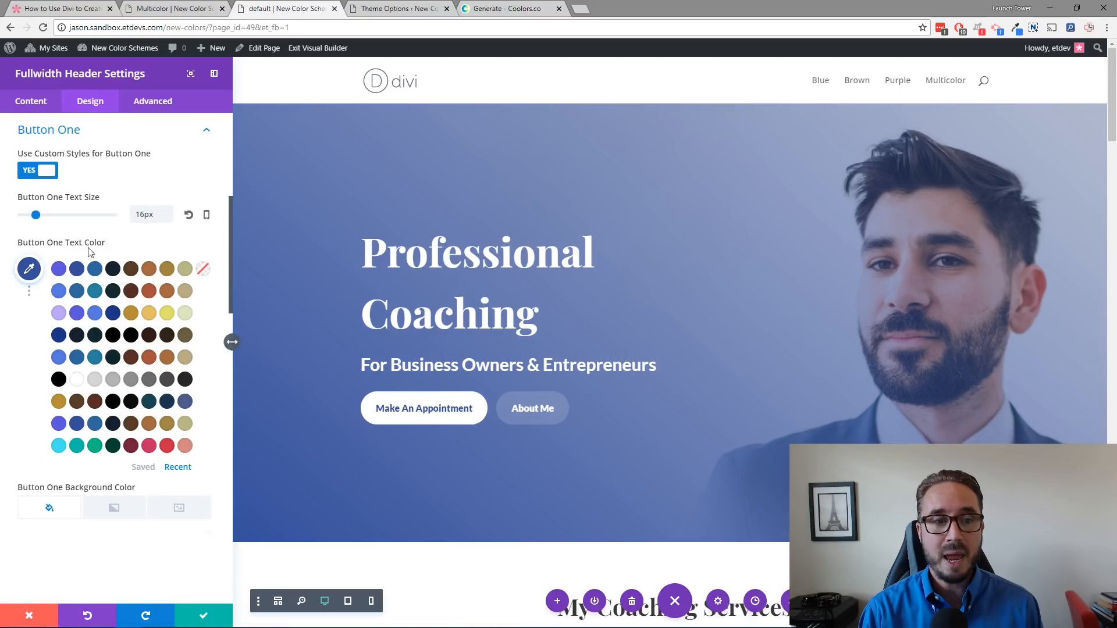
left_click(403, 9)
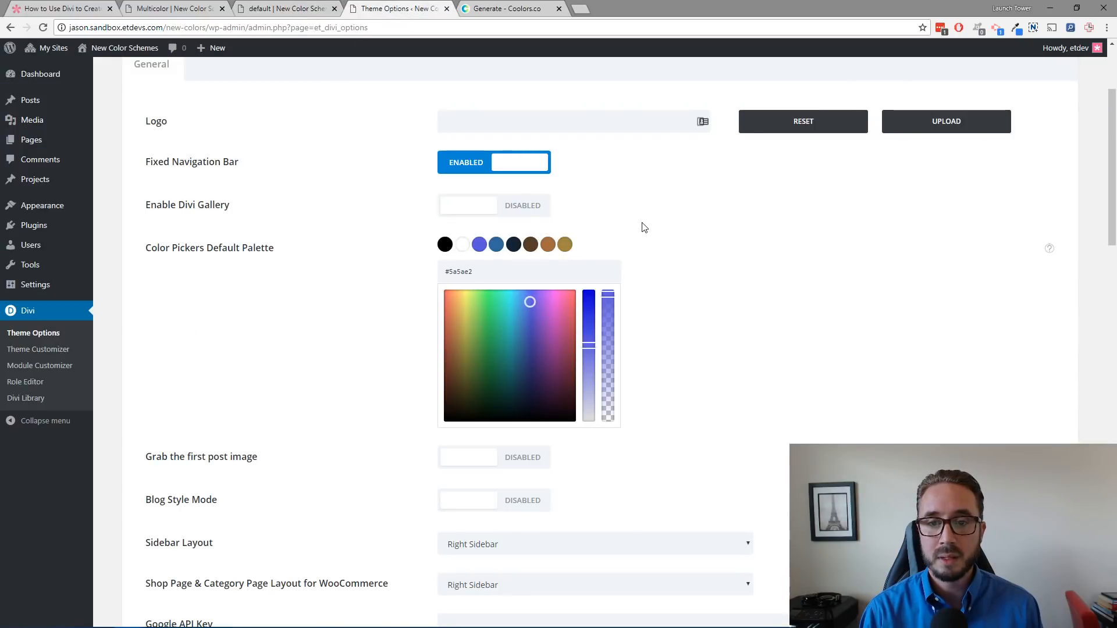
left_click(293, 10)
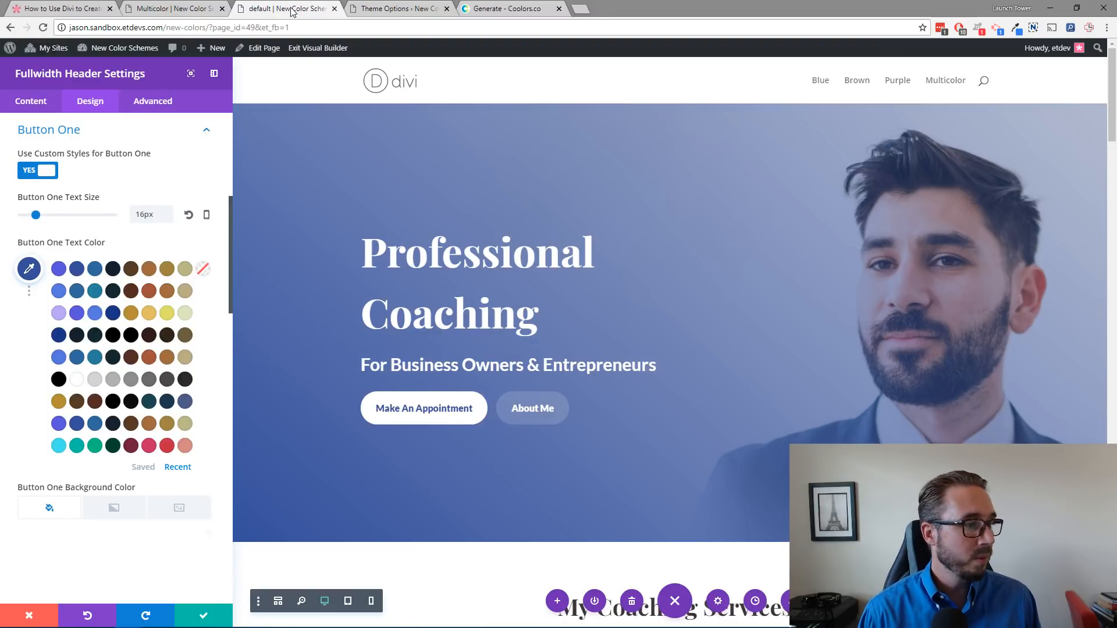
left_click(403, 10)
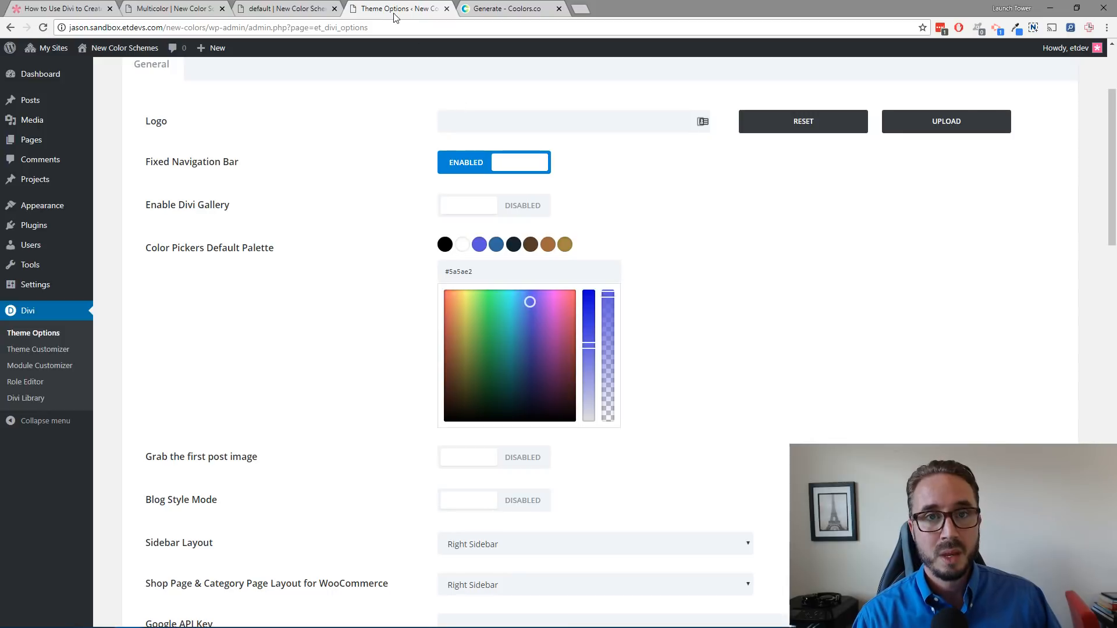
left_click(302, 10)
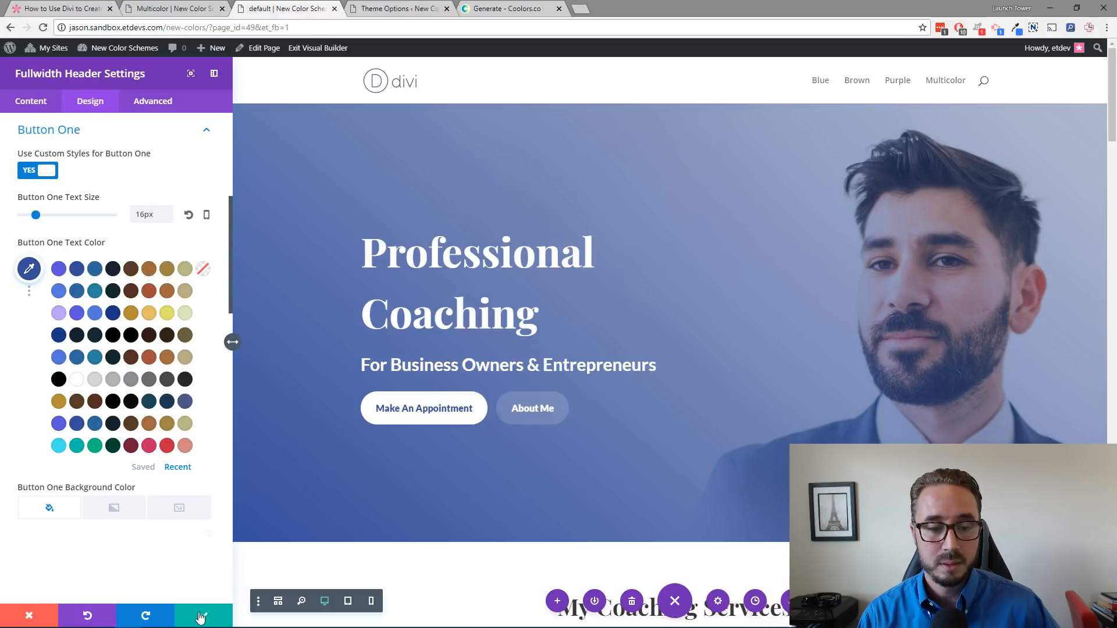
Step: Open the page settings' Color Palette section and compare it with the Theme Options palette and the Multicolor page
left_click(30, 615)
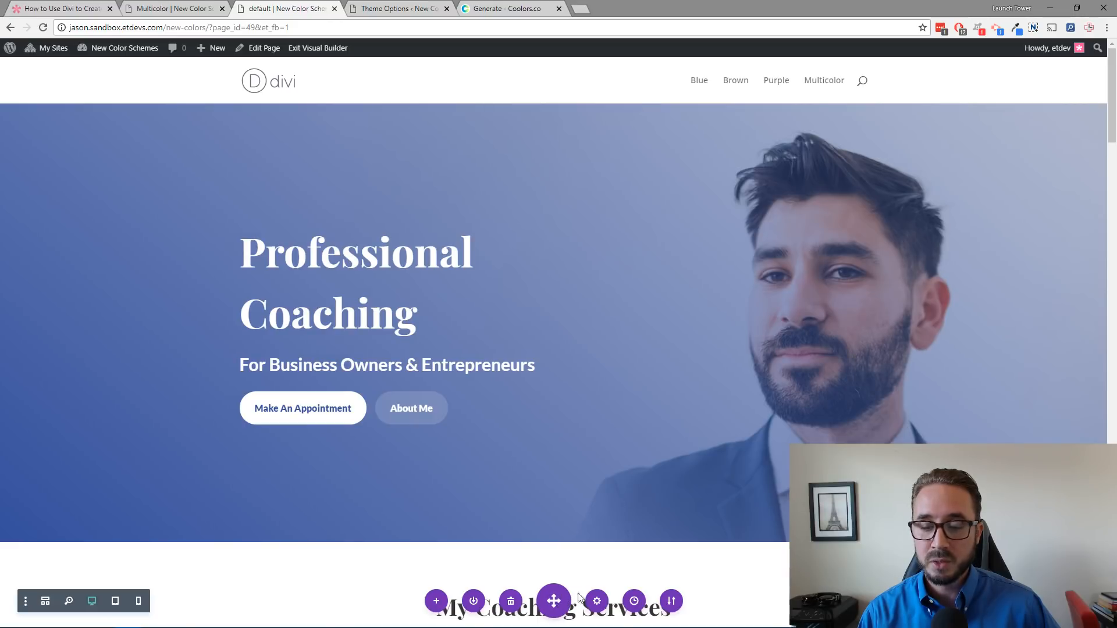
left_click(596, 602)
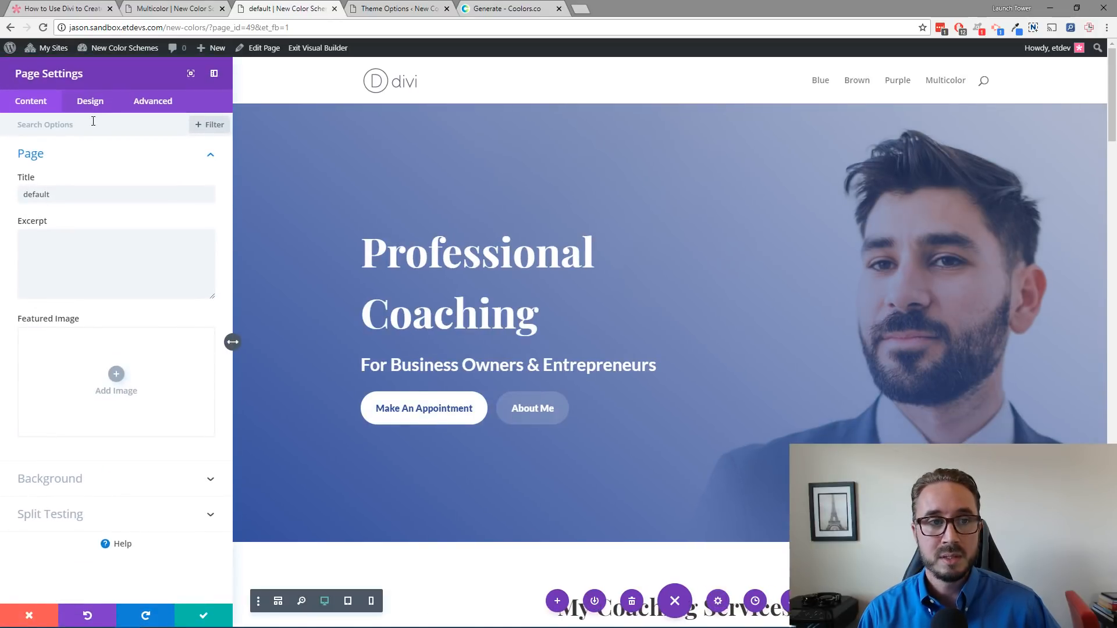
left_click(93, 104)
left_click(95, 155)
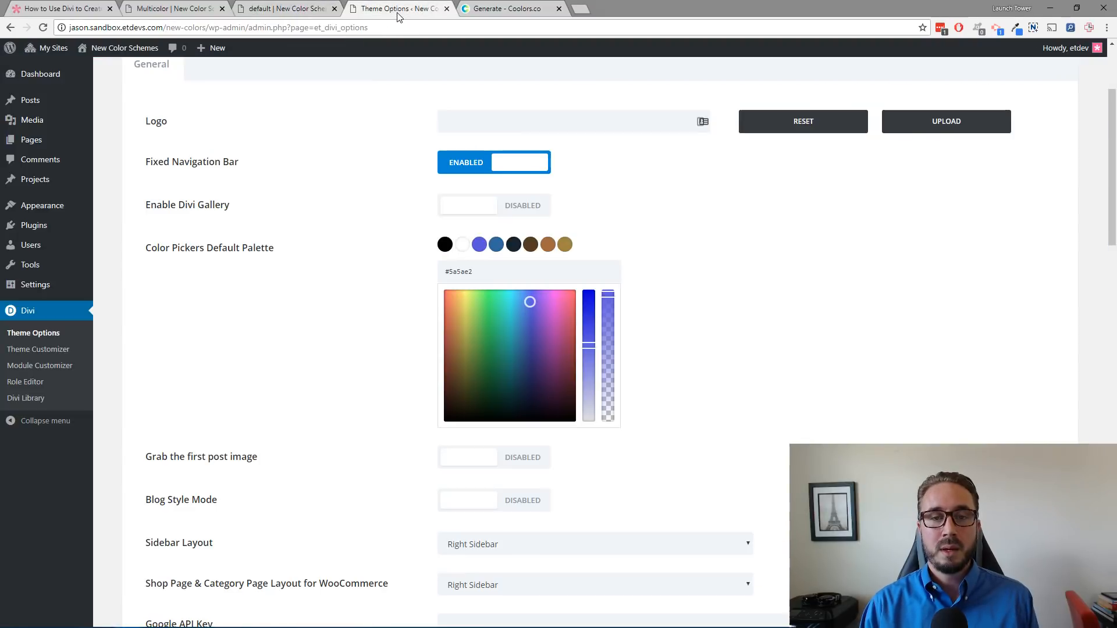
left_click(399, 11)
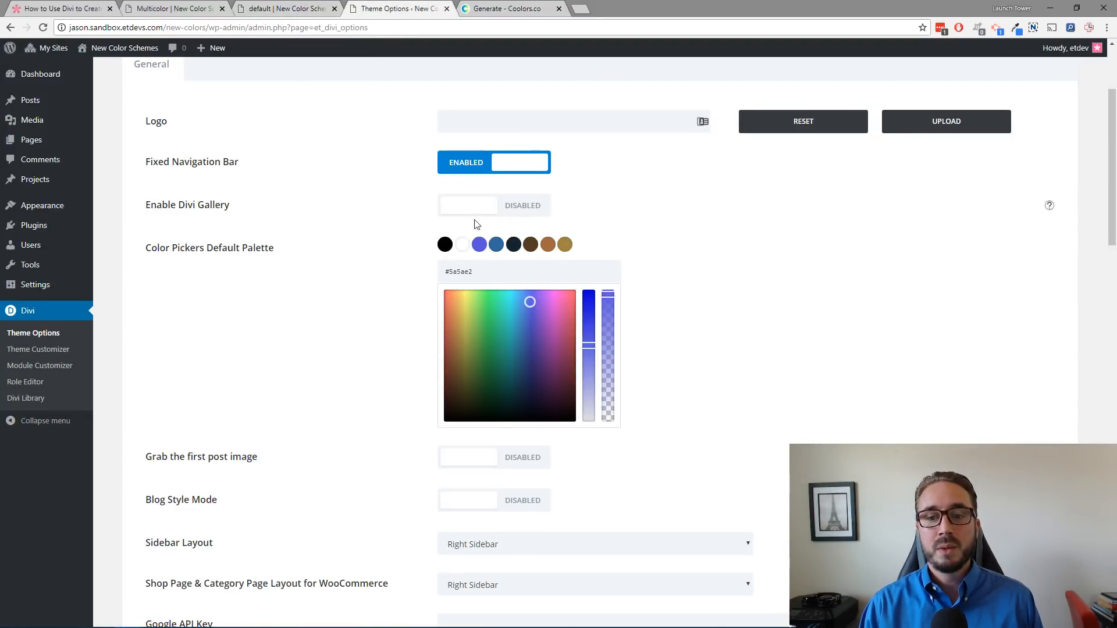
left_click(312, 9)
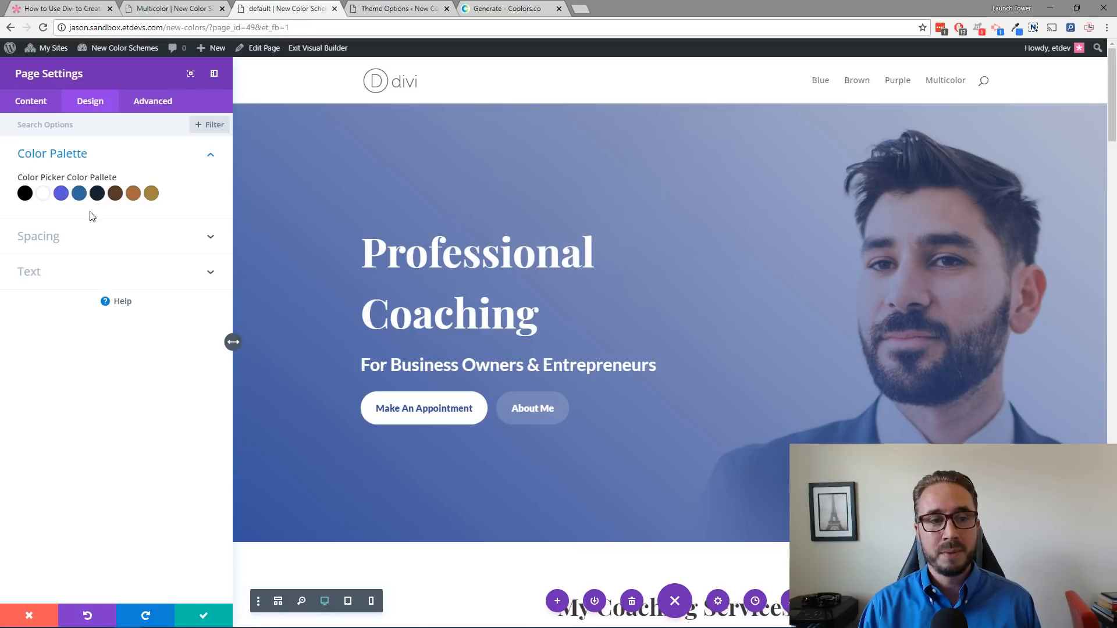
left_click(192, 9)
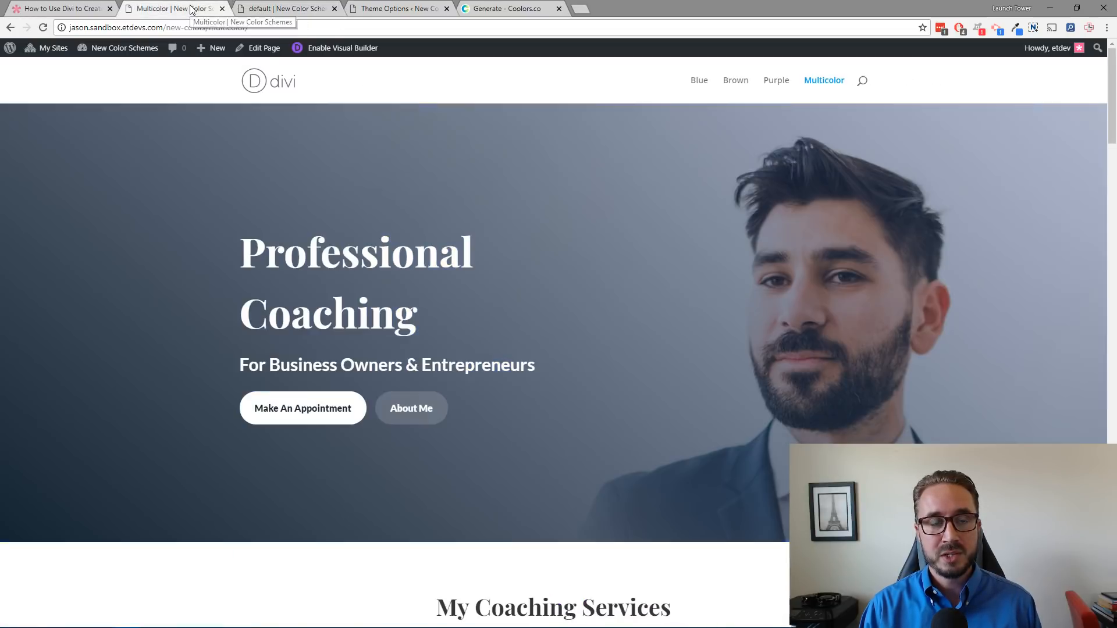
left_click(294, 9)
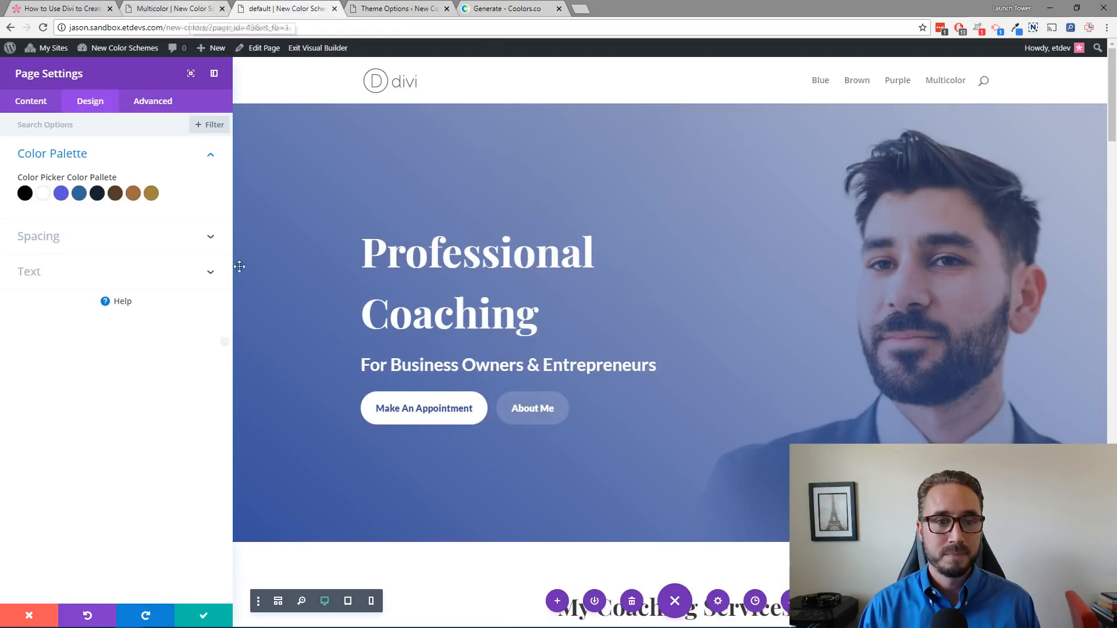
left_click(202, 616)
Step: Try the #54381c swatch as the Fullwidth Header's Button One text color, then undo it
mouse_move(546, 185)
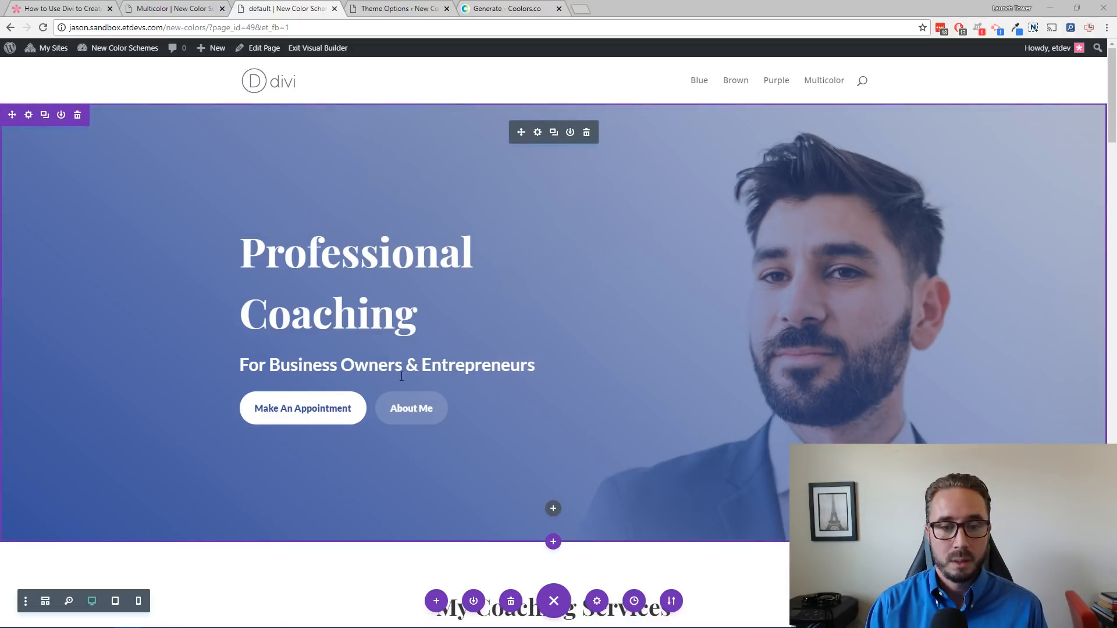
left_click(538, 132)
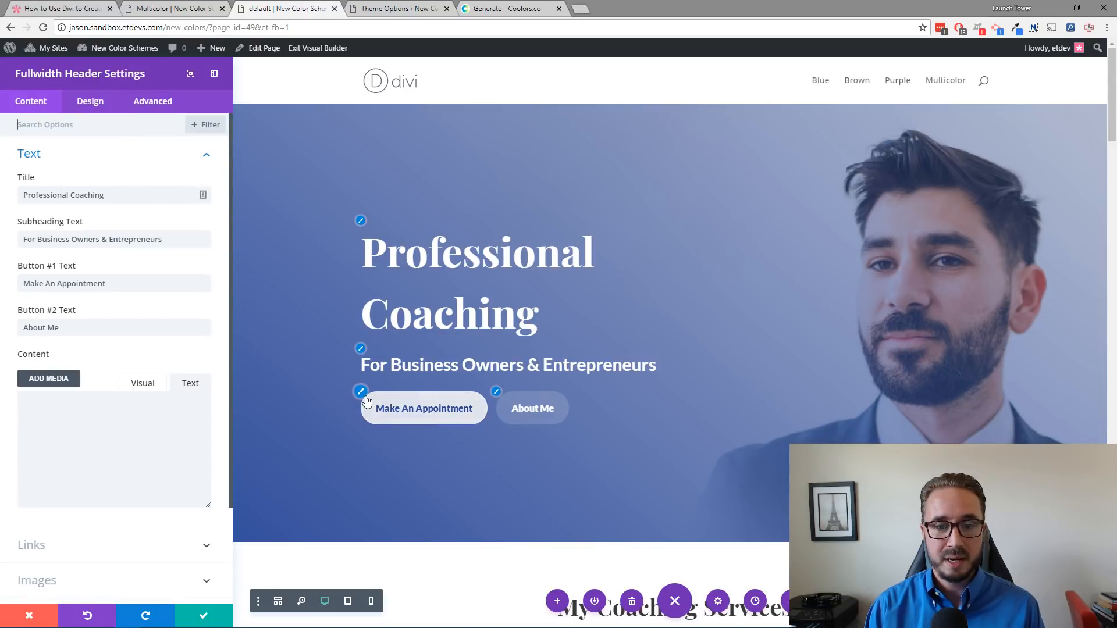
left_click(387, 403)
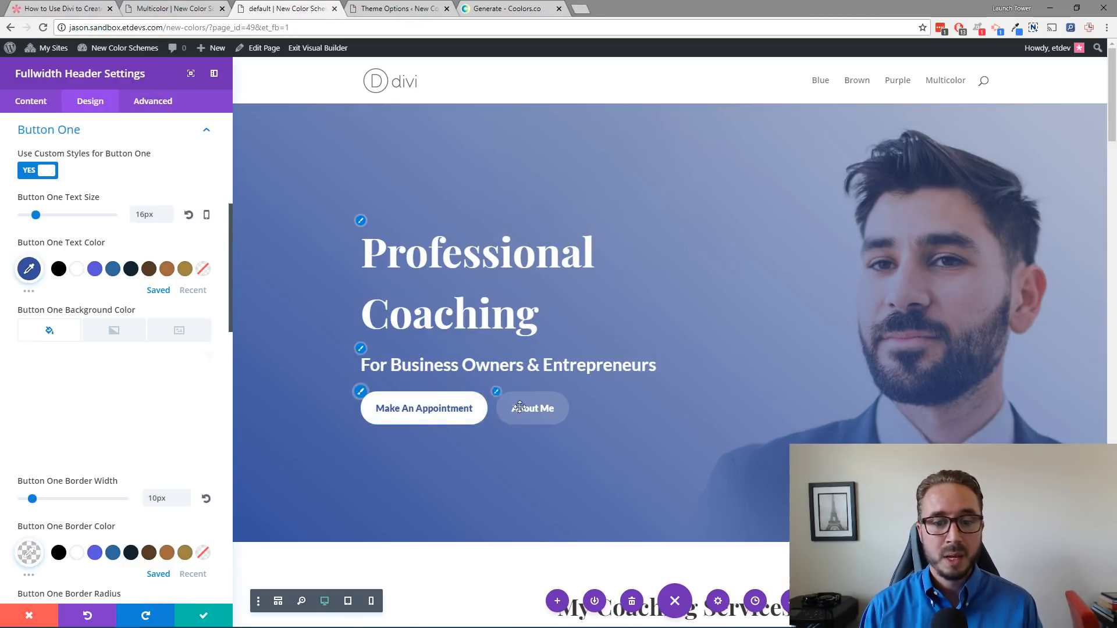
left_click(30, 294)
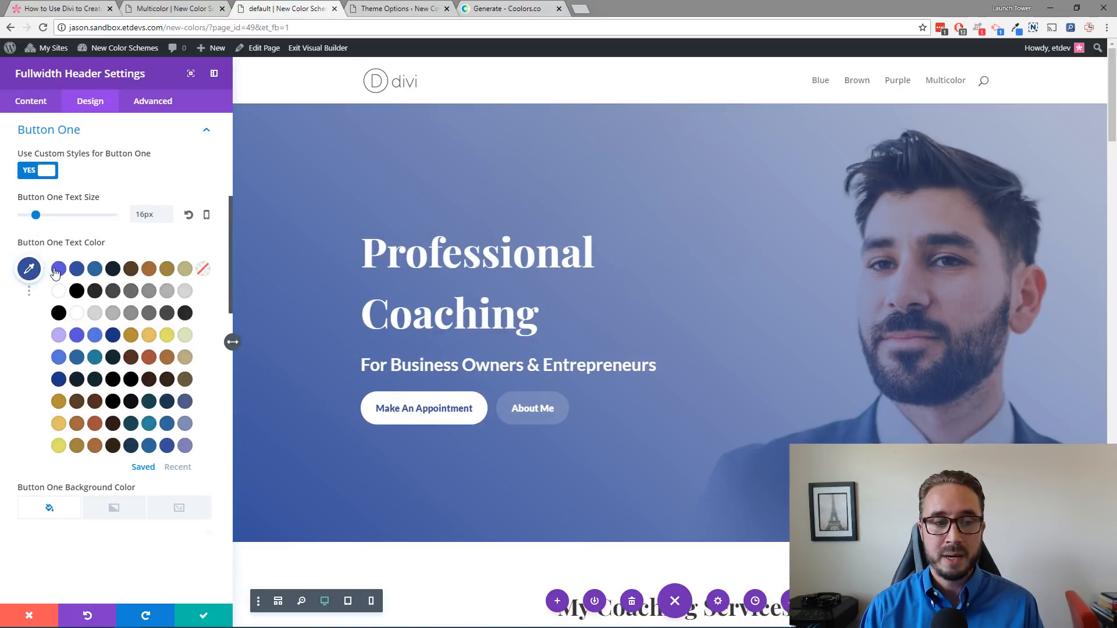
left_click(132, 271)
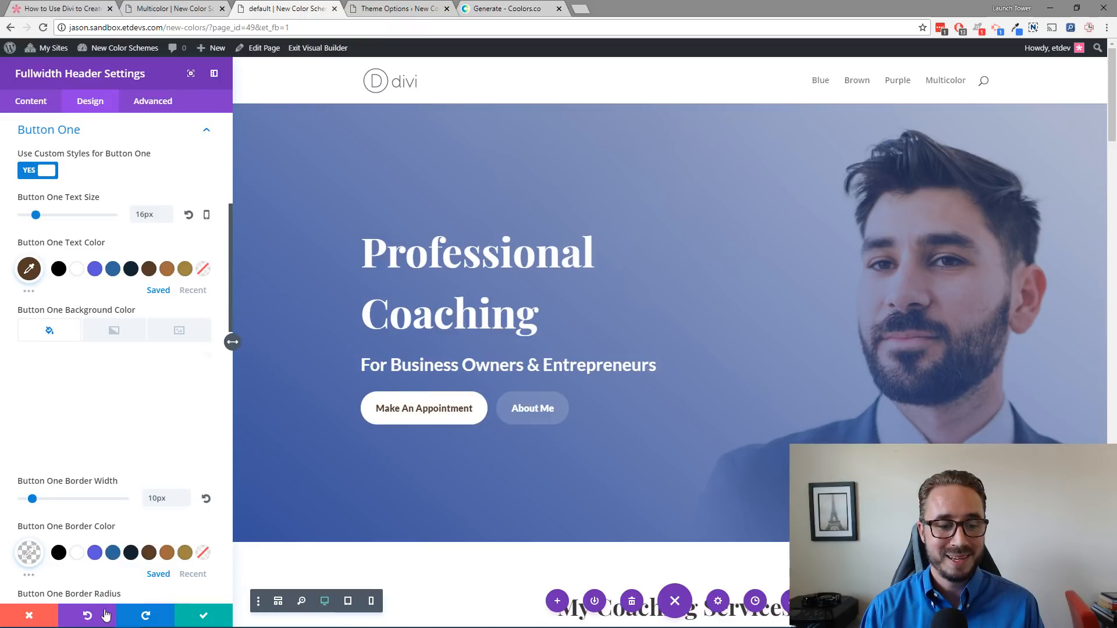
left_click(89, 617)
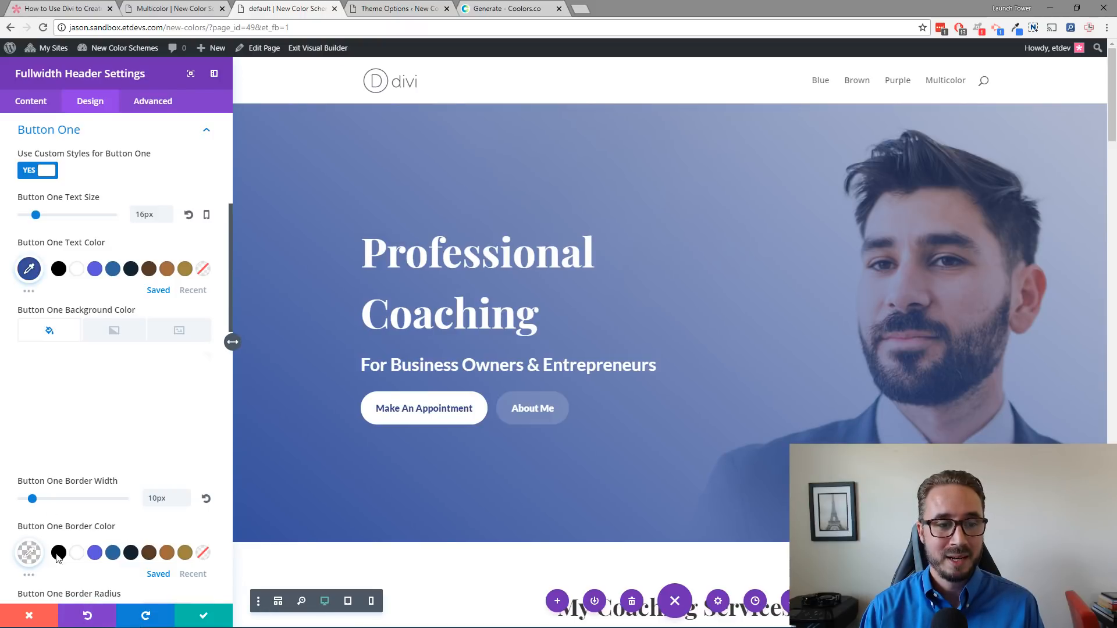
Step: Pick the #54381c swatch for the Button One text color and open its hex value in the color picker
right_click(27, 272)
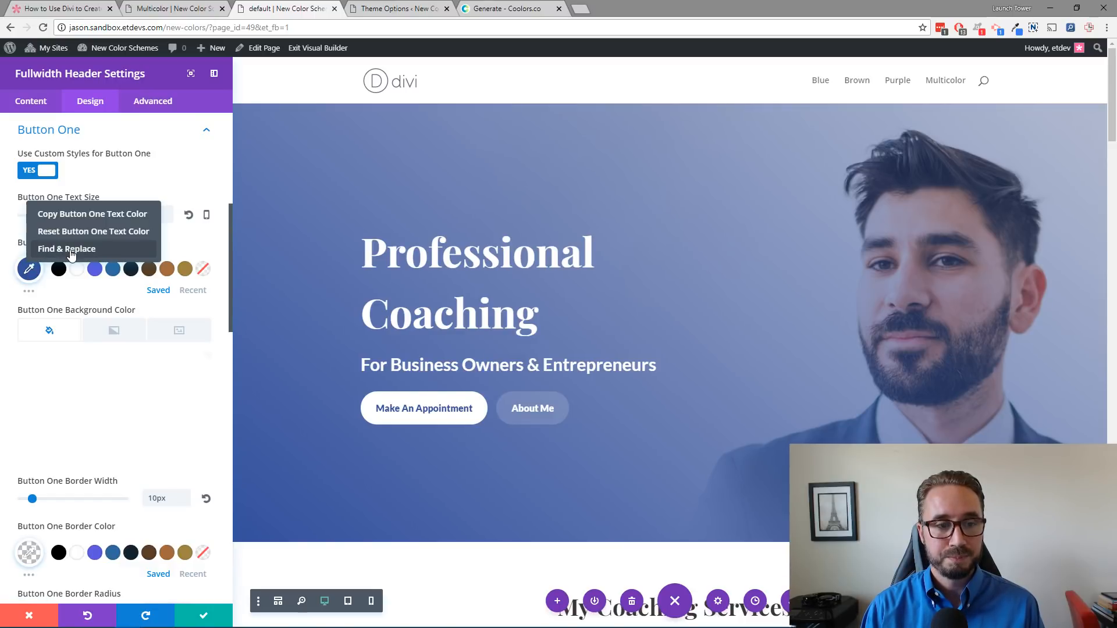
left_click(184, 249)
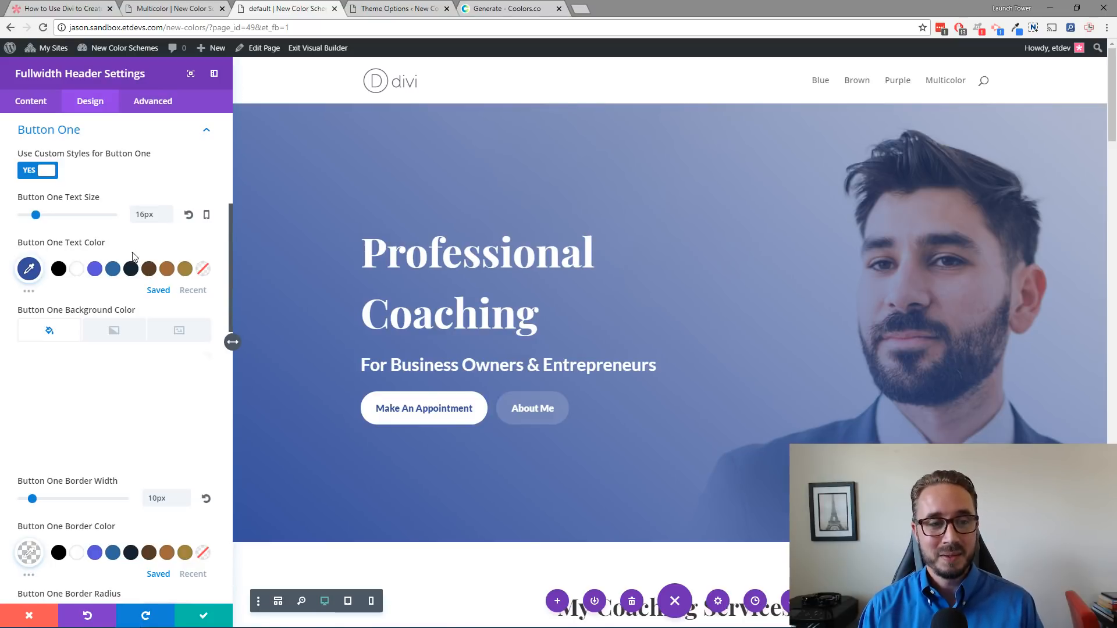
left_click(29, 291)
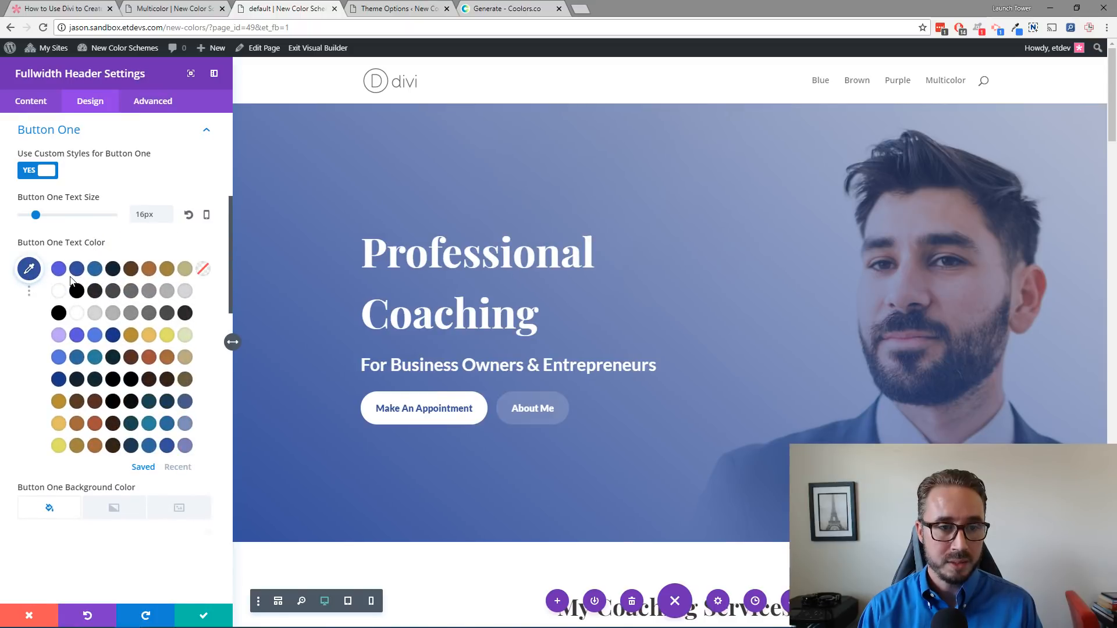
left_click(132, 268)
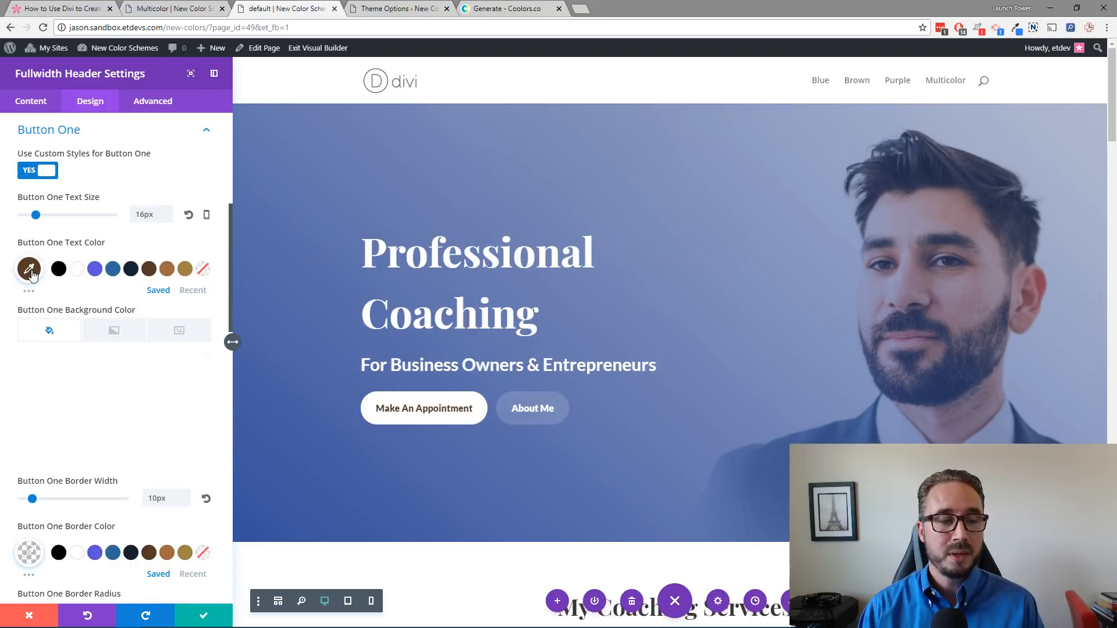
left_click(29, 269)
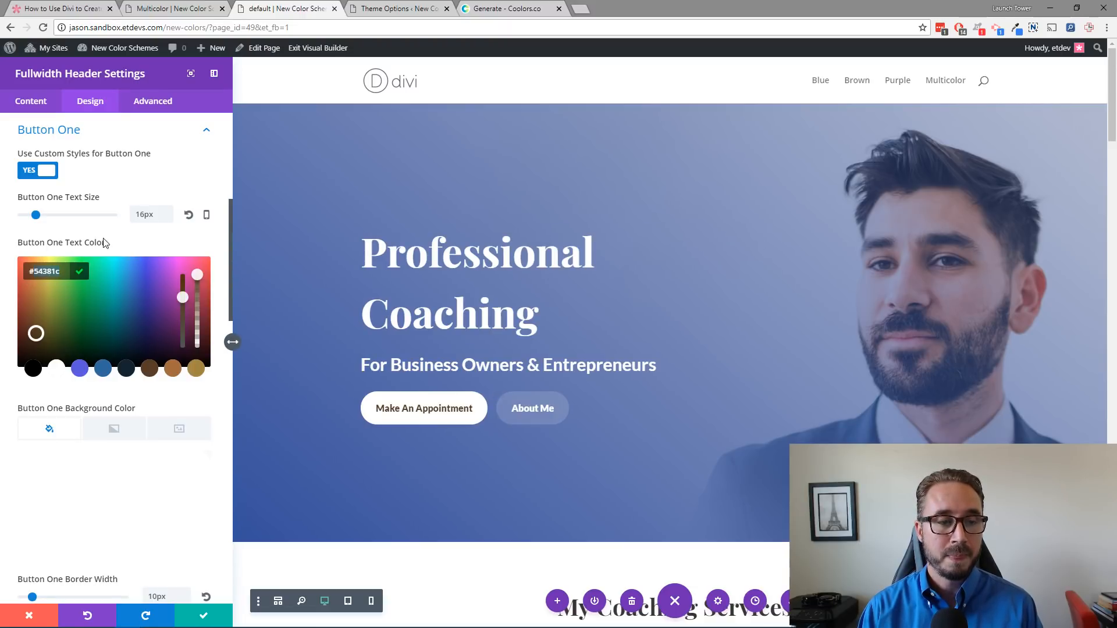
left_click(143, 245)
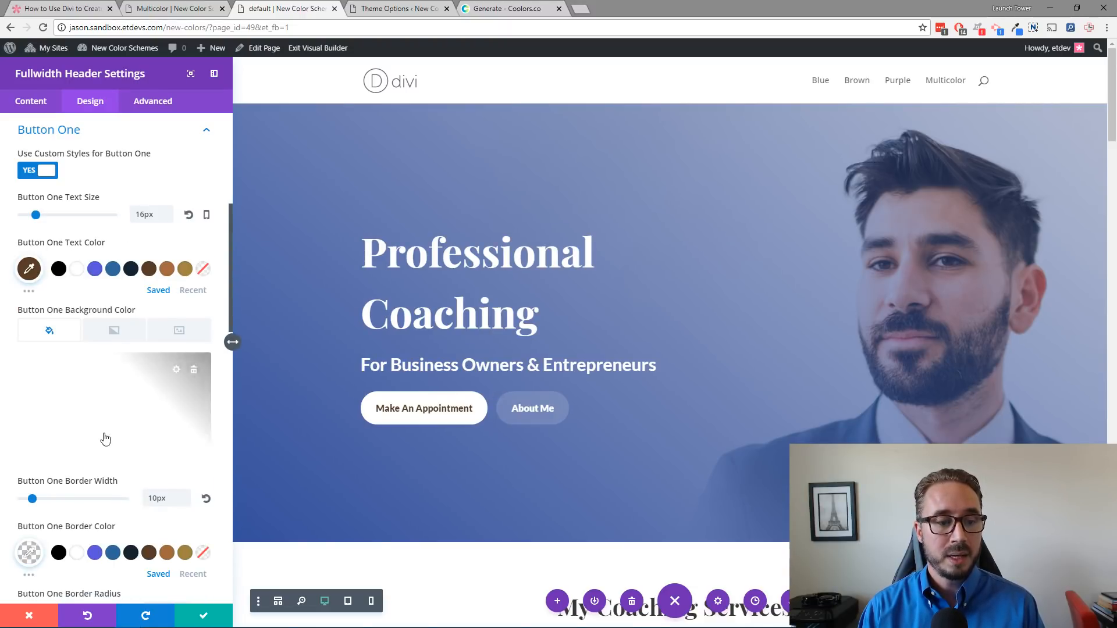
Step: Open Find & Replace for the Button One text color and set the replacement color to #54381c
right_click(28, 273)
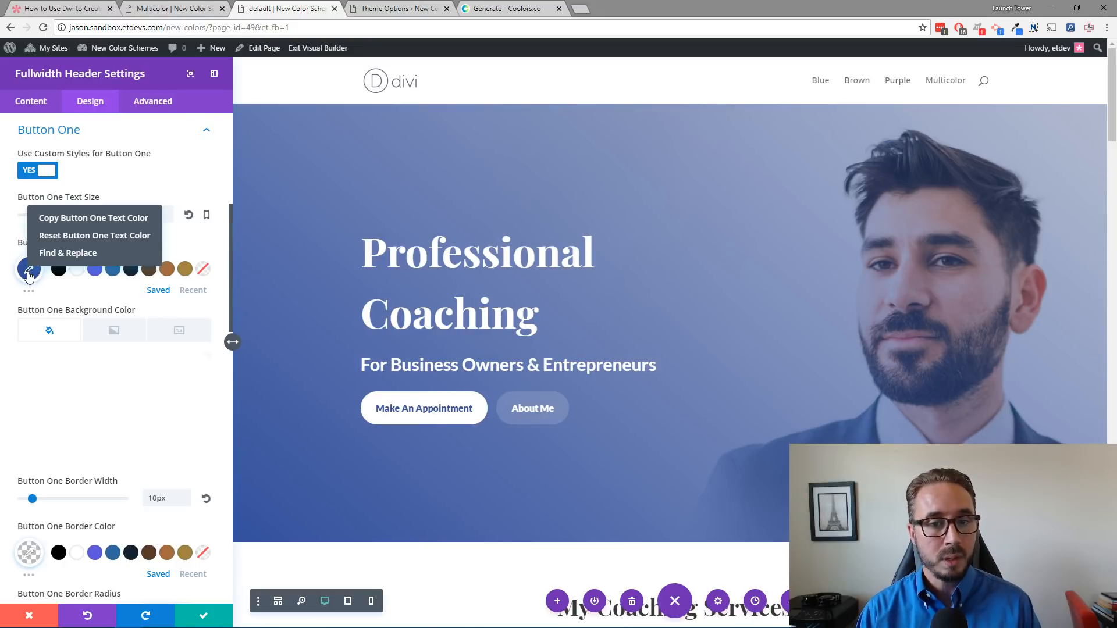
left_click(59, 254)
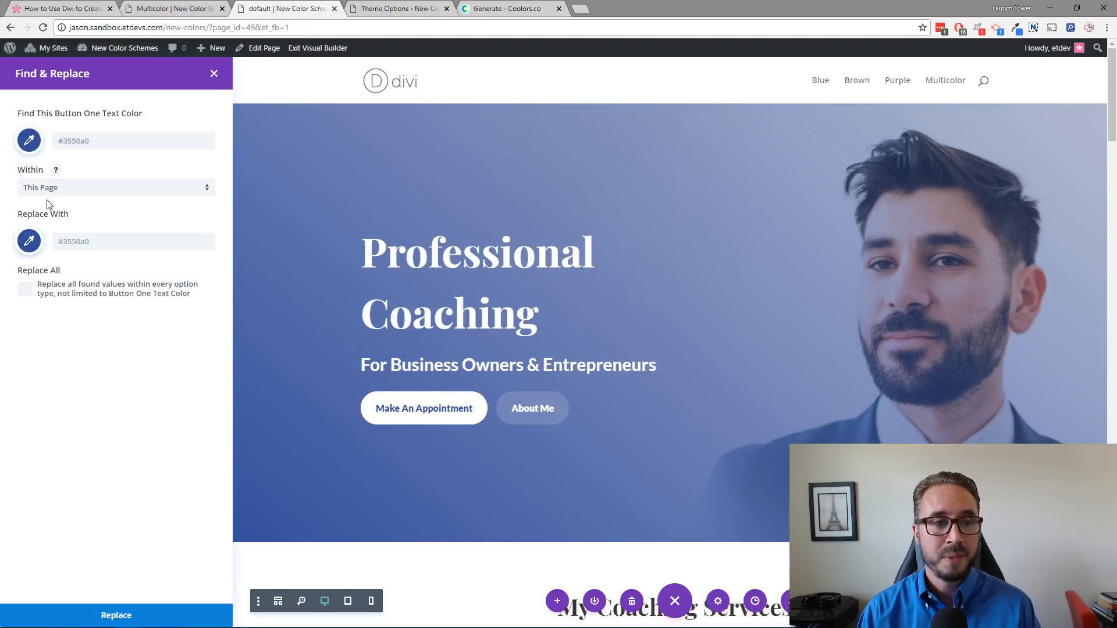
left_click(30, 243)
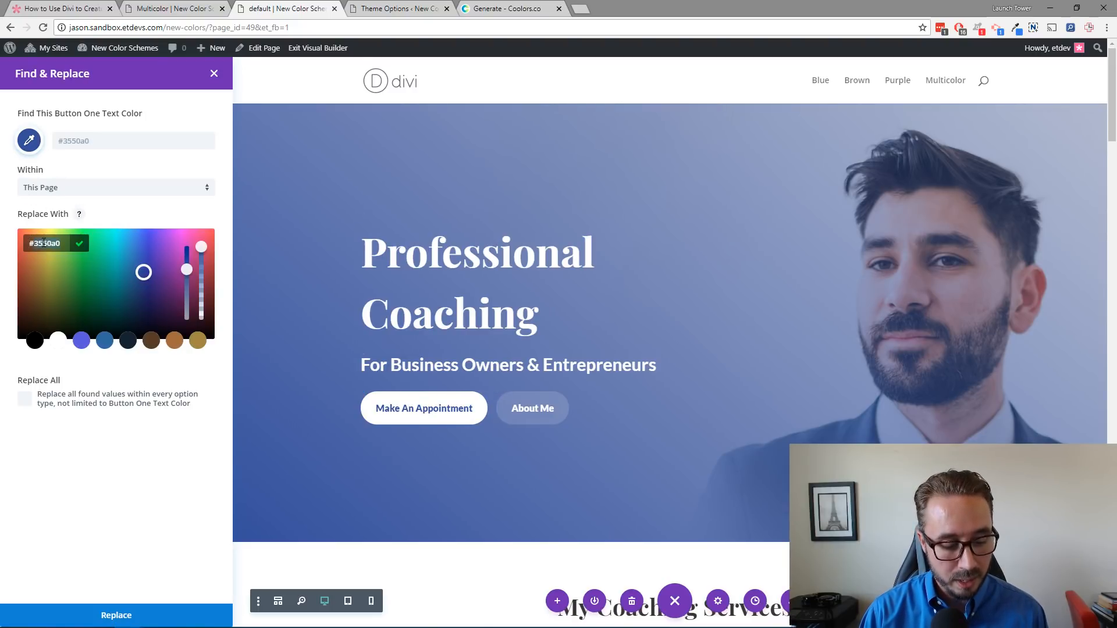
key("ctrl+a")
type("#54381c")
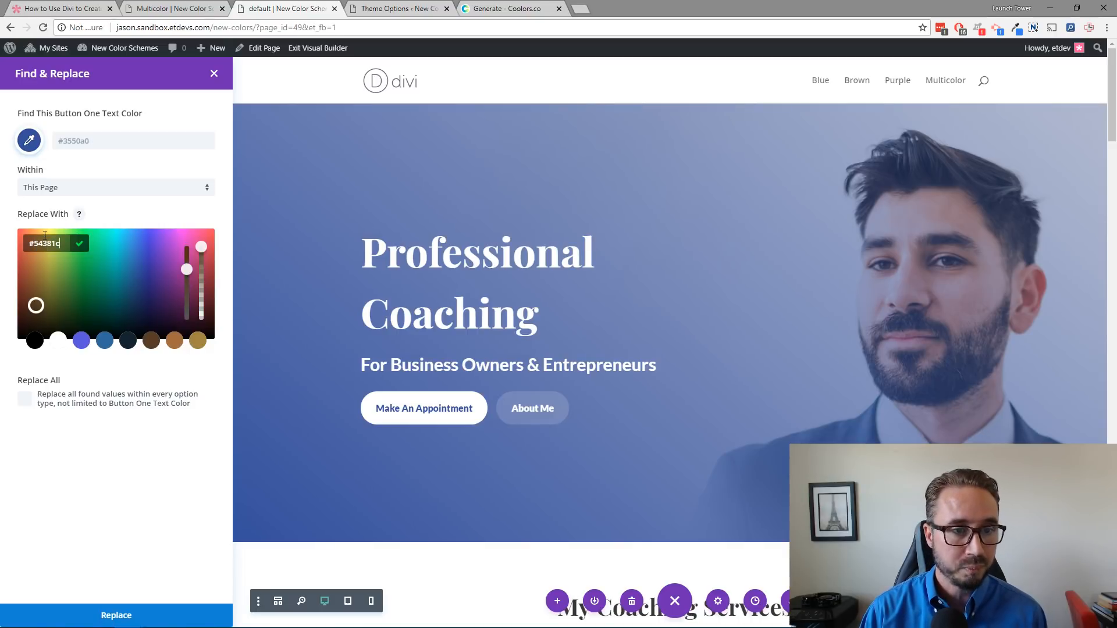
left_click(111, 217)
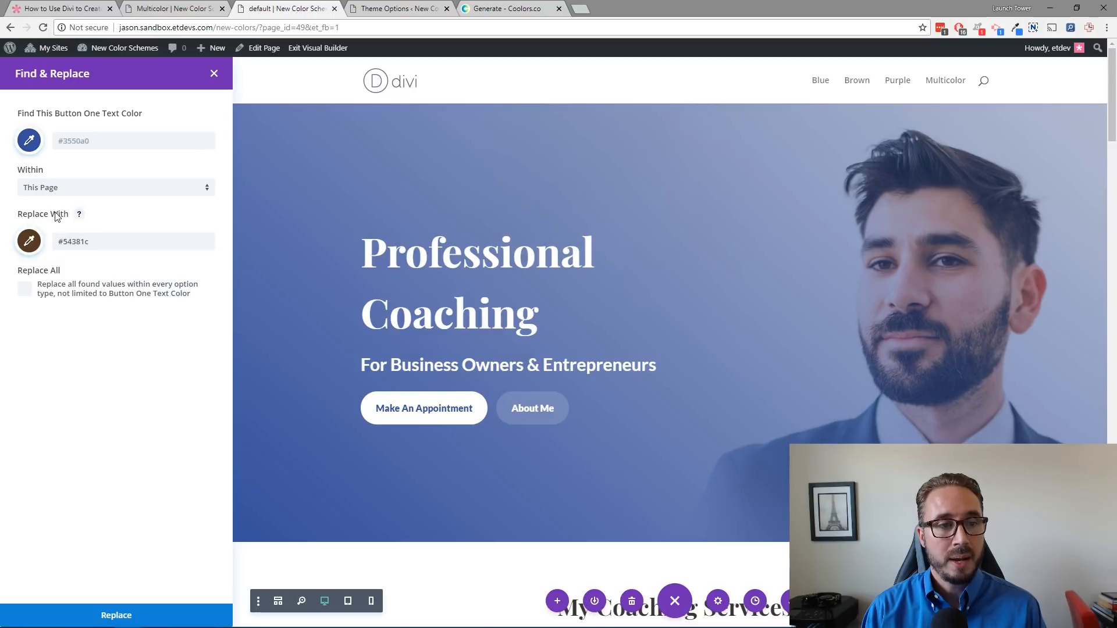
Step: Enable Replace All and replace #3550a0 with #54381c throughout the page
left_click(29, 242)
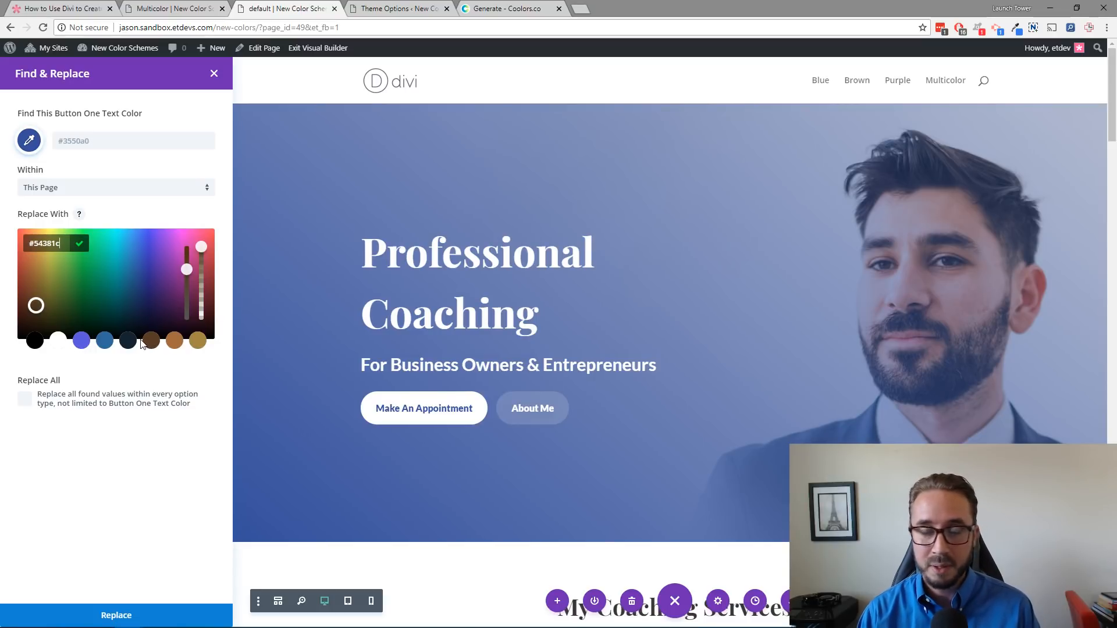
left_click(154, 214)
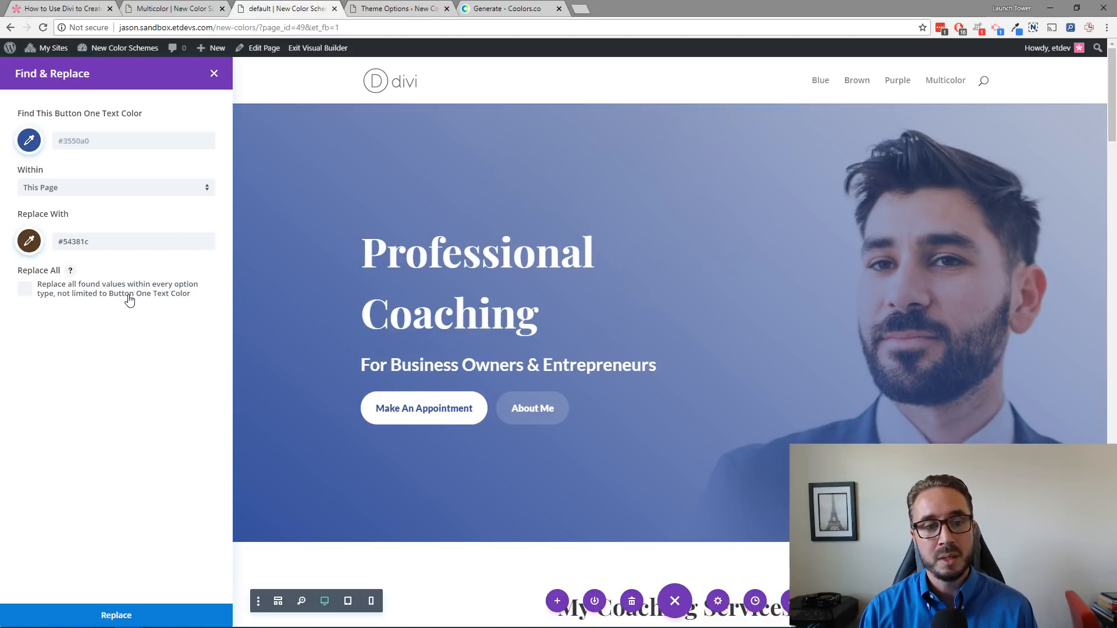
left_click(25, 290)
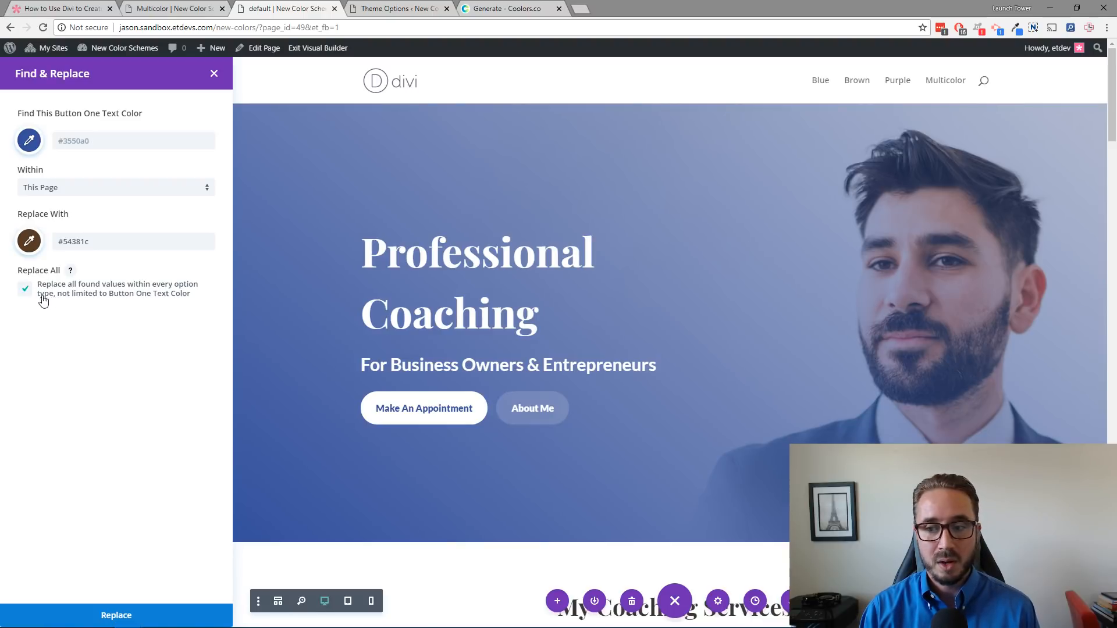
left_click(118, 617)
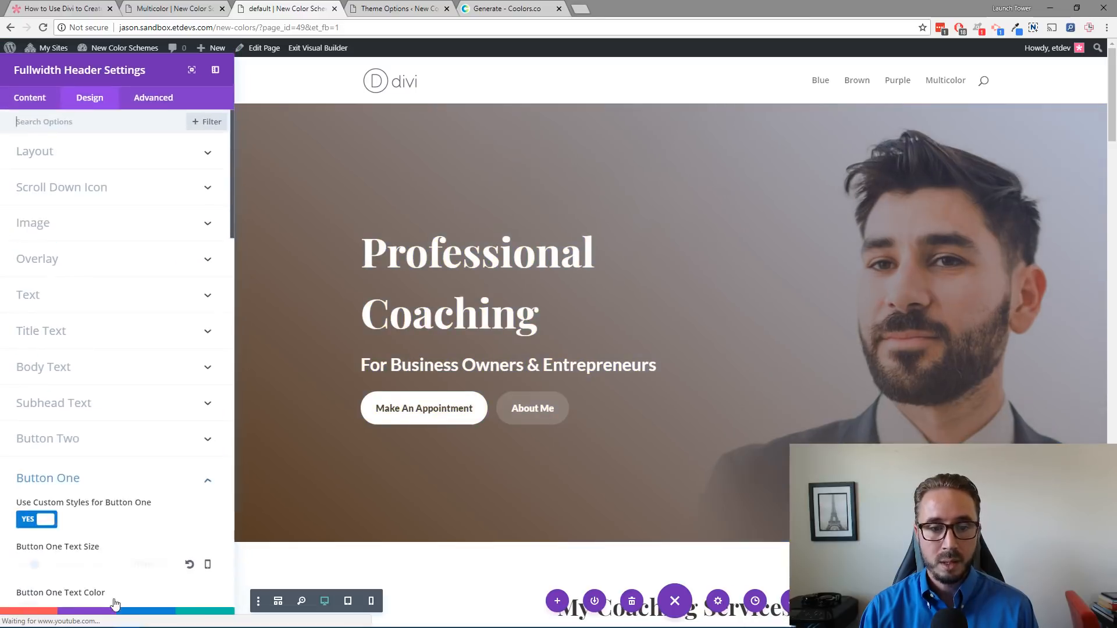
Step: Review the brown-recolored page from top to bottom and save the Fullwidth Header module settings
scroll(513, 324, "down", 4)
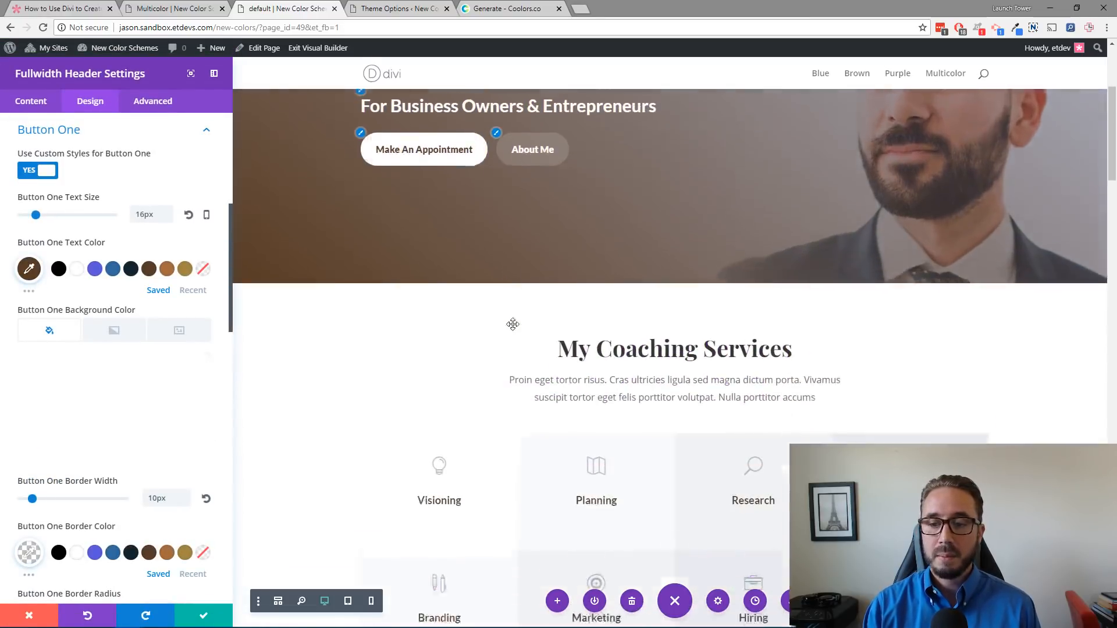
scroll(513, 324, "down", 12)
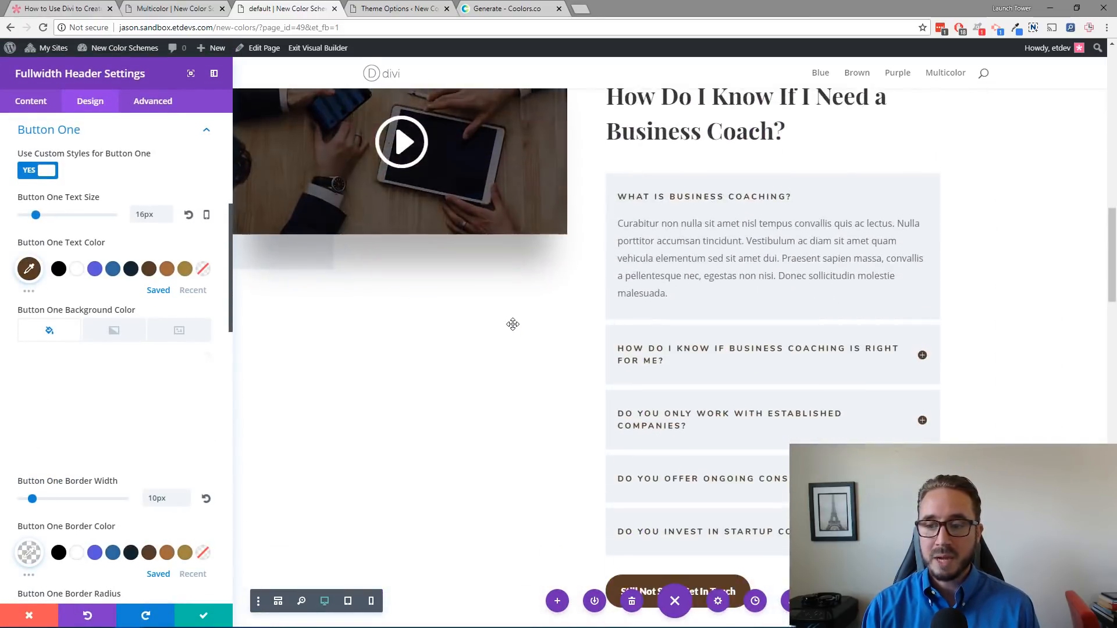
scroll(512, 324, "down", 12)
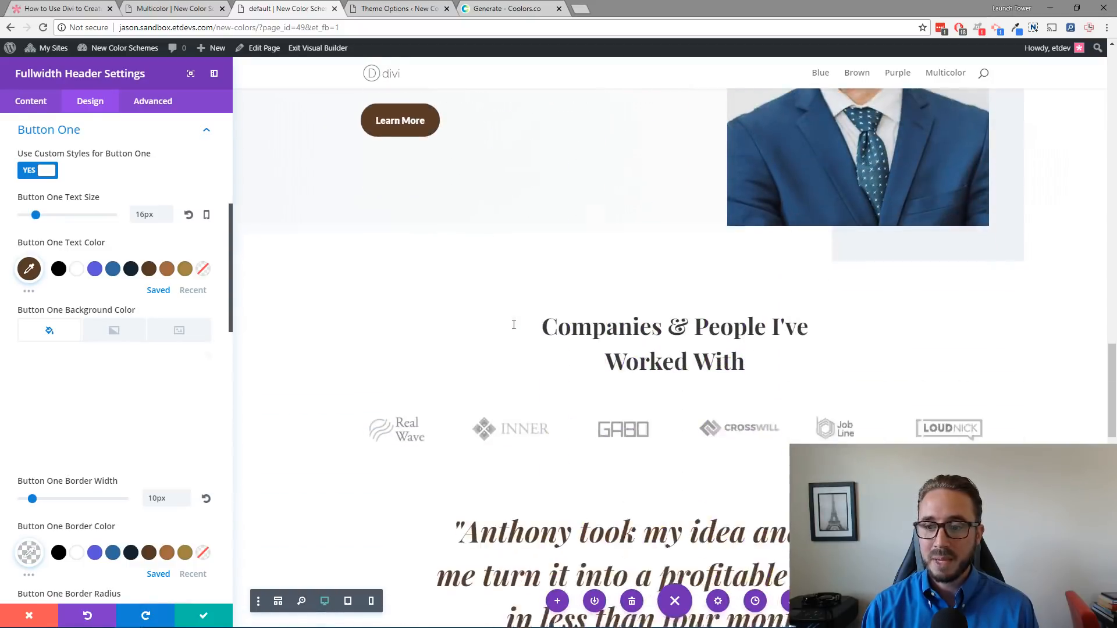
scroll(514, 325, "down", 12)
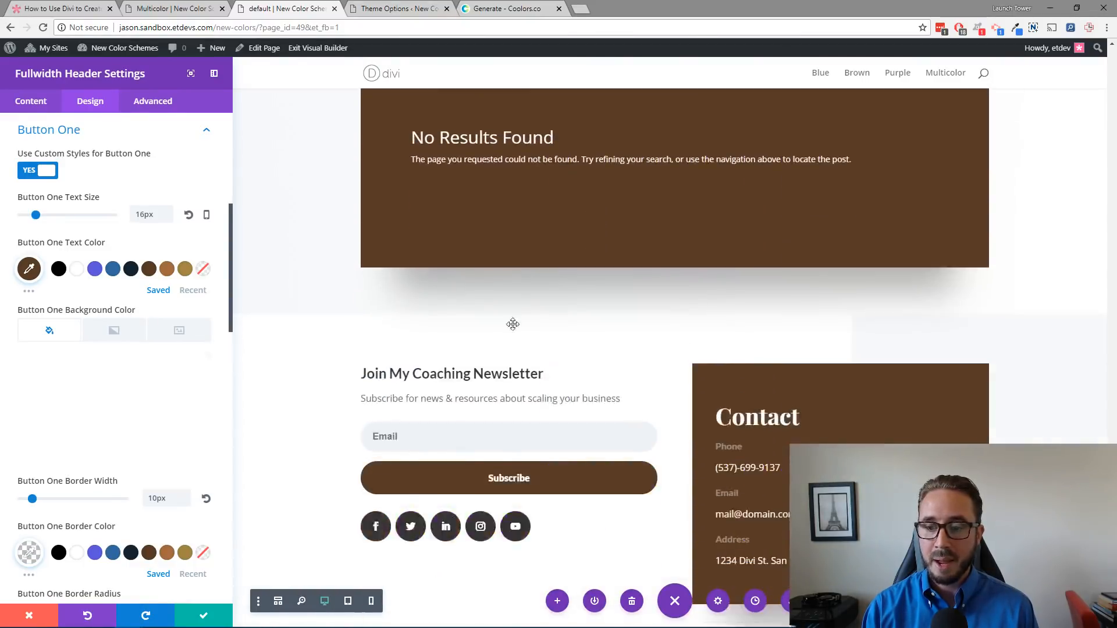
scroll(513, 324, "down", 3)
scroll(512, 328, "up", 8)
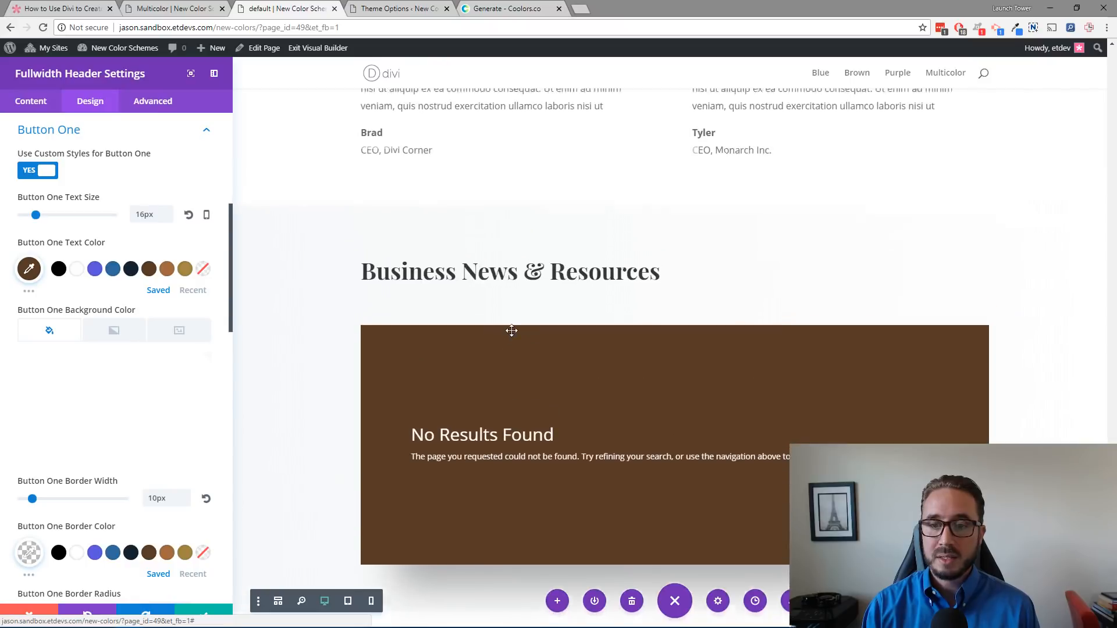
scroll(512, 330, "up", 12)
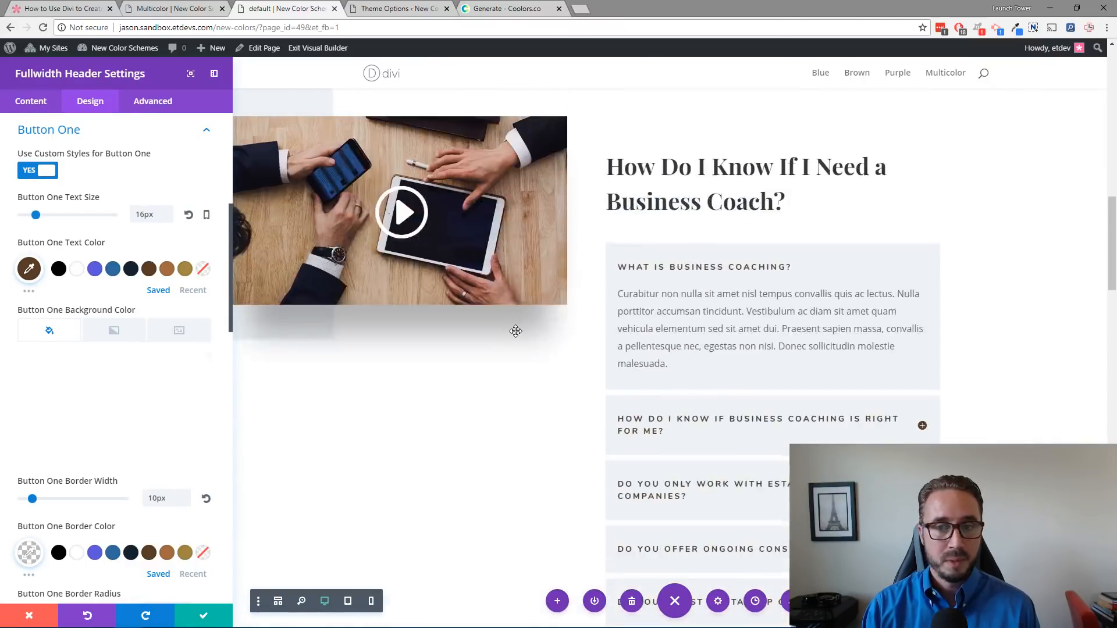
scroll(516, 331, "up", 12)
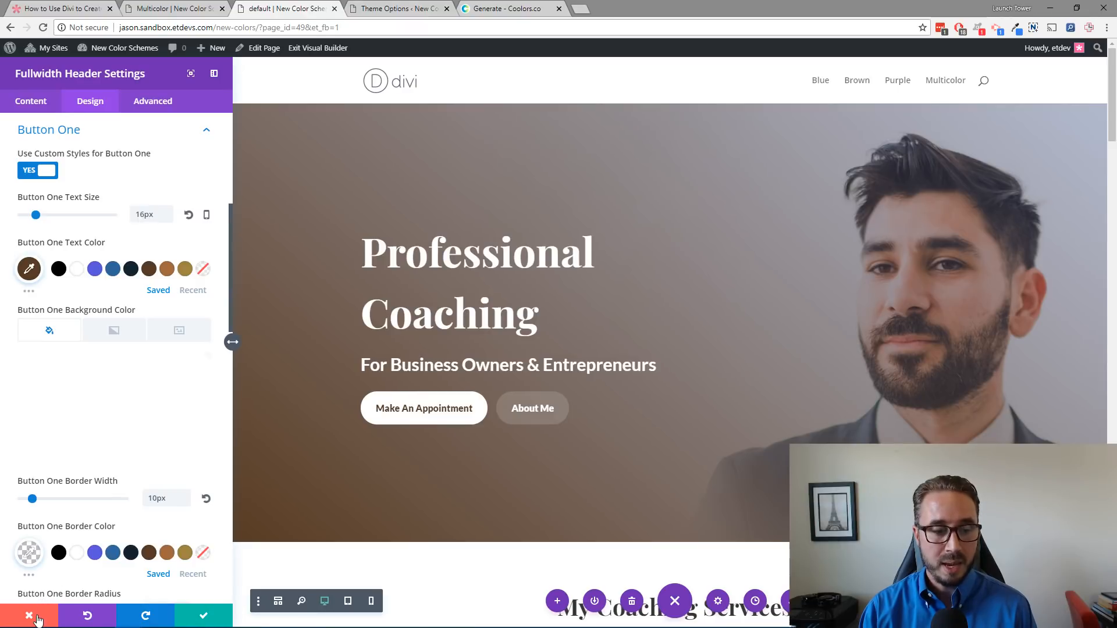
mouse_move(130, 434)
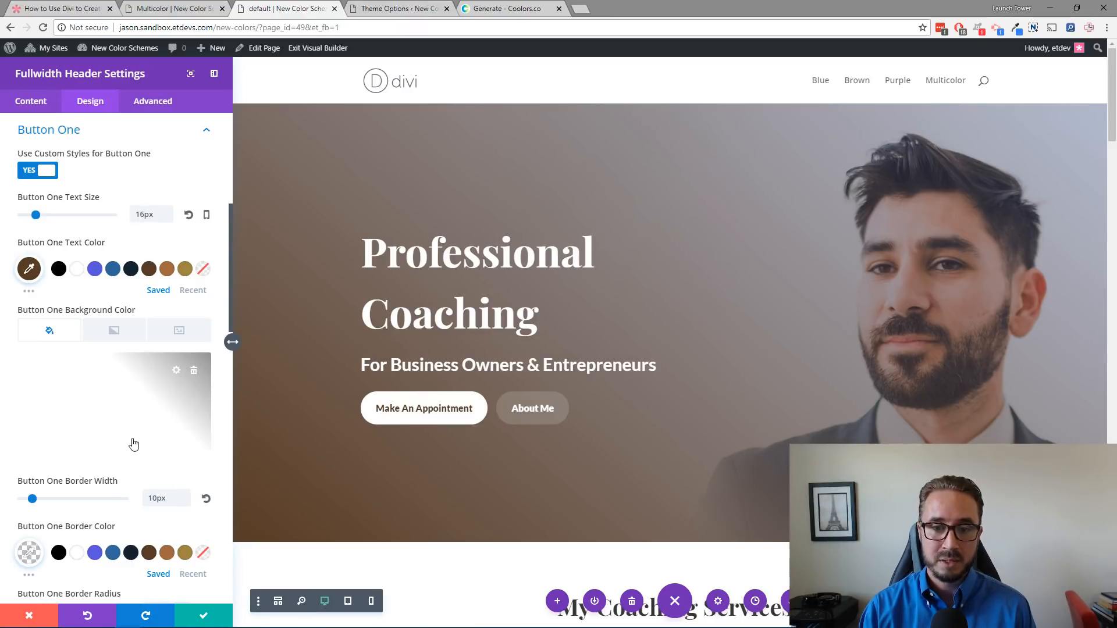
left_click(203, 621)
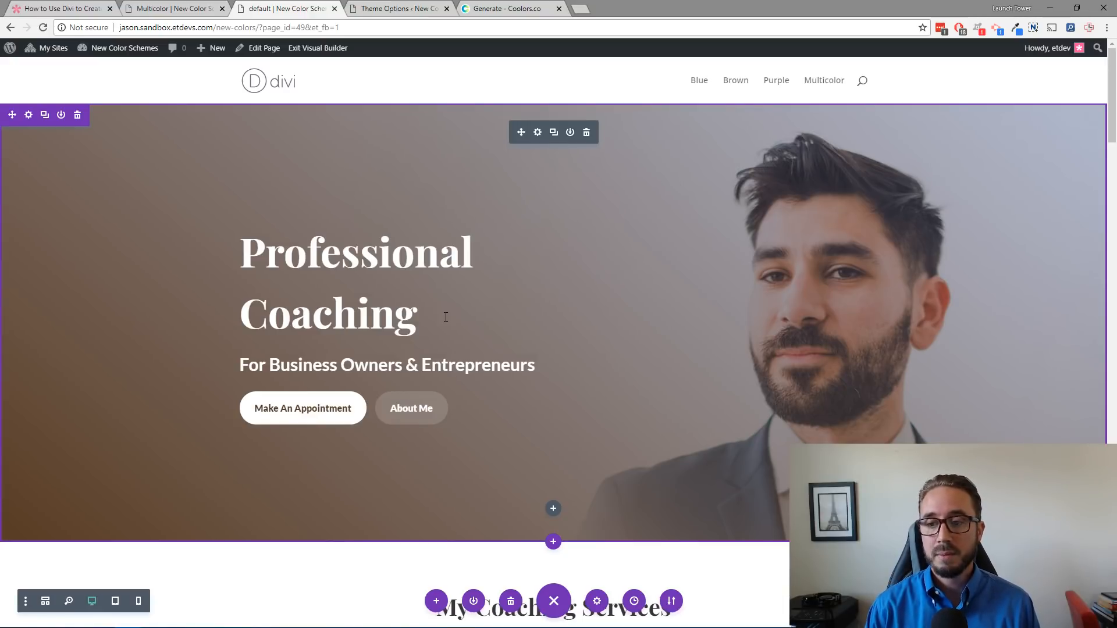
Step: Save the whole page to the Divi Library as a layout named brown
scroll(470, 335, "down", 10)
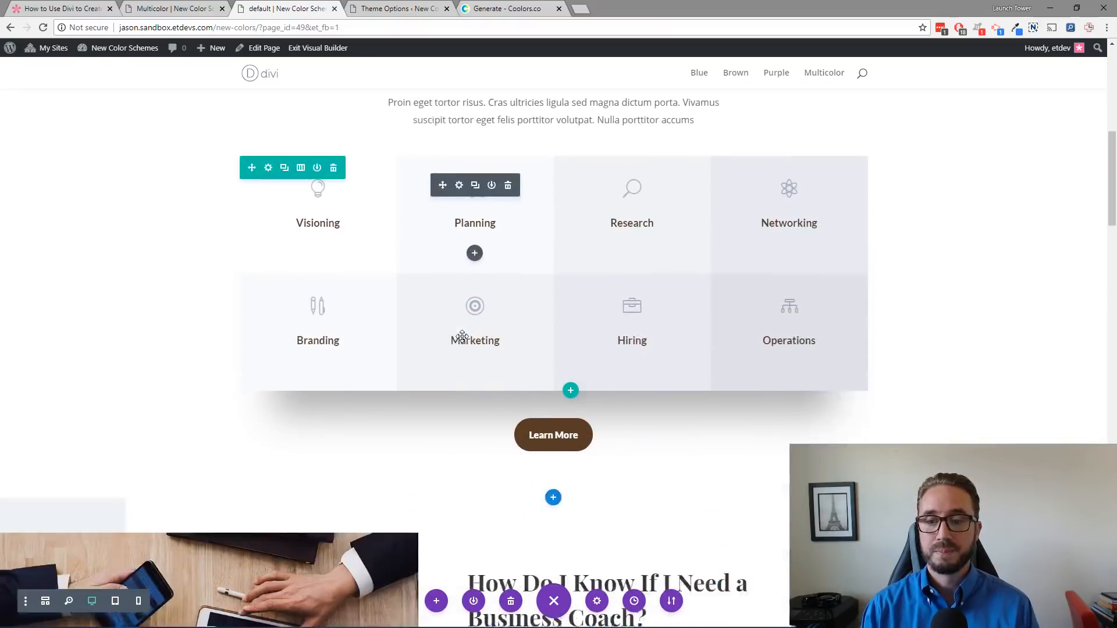
scroll(463, 336, "up", 5)
scroll(463, 336, "up", 5)
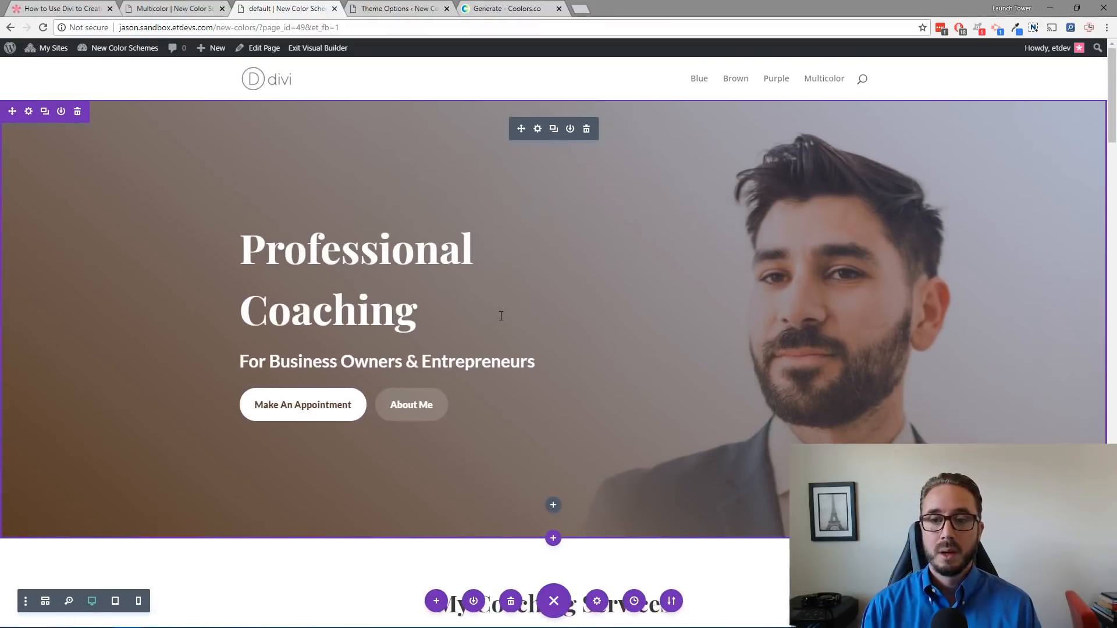
mouse_move(511, 171)
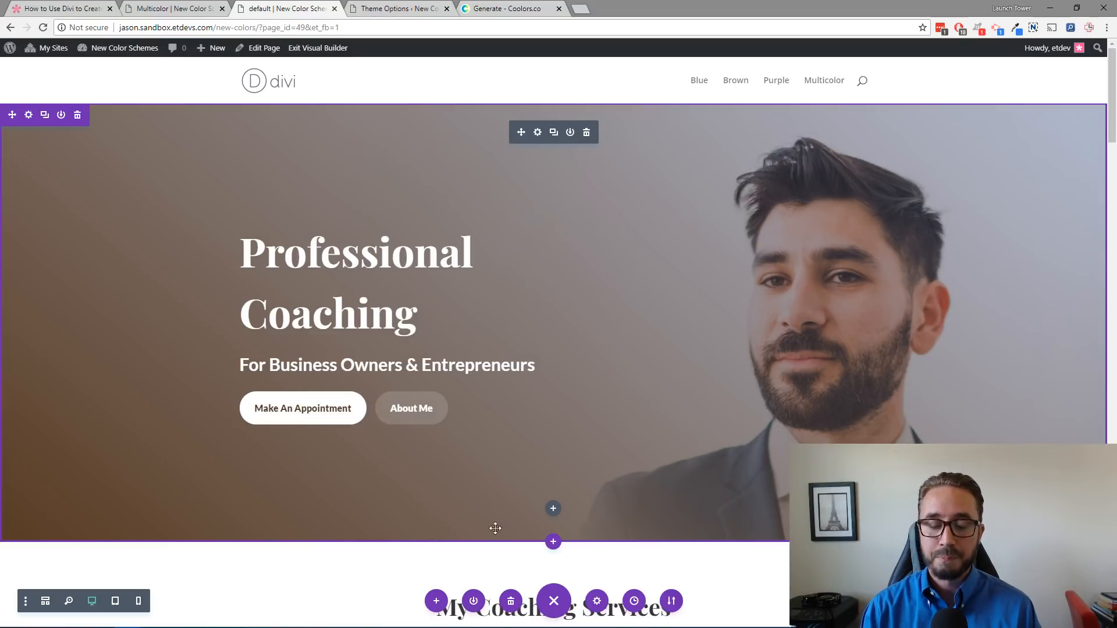
left_click(475, 602)
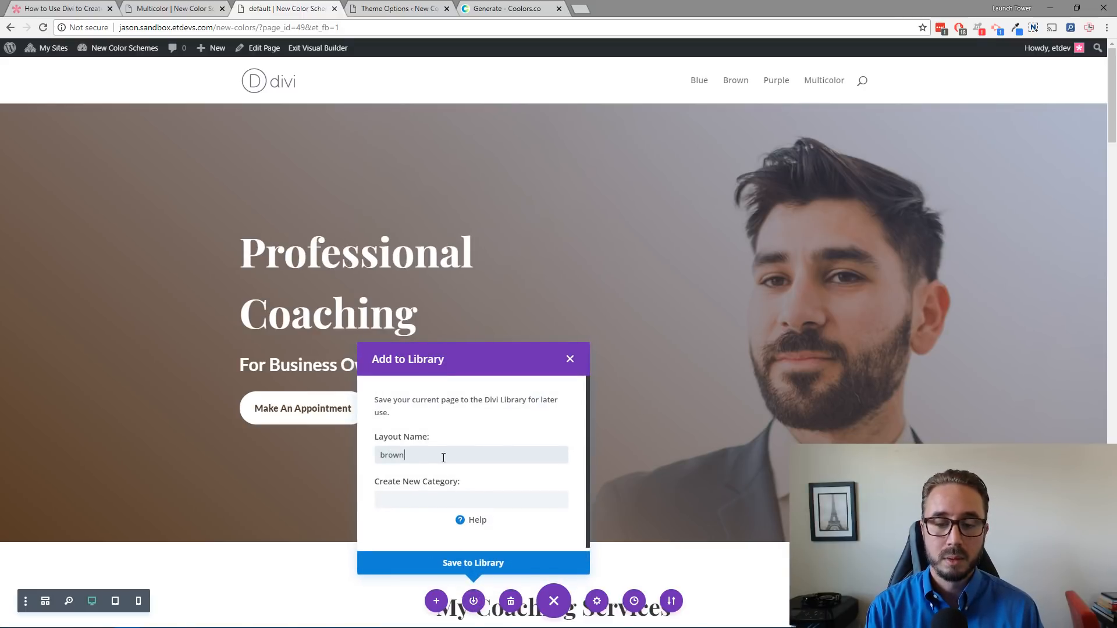
left_click(466, 564)
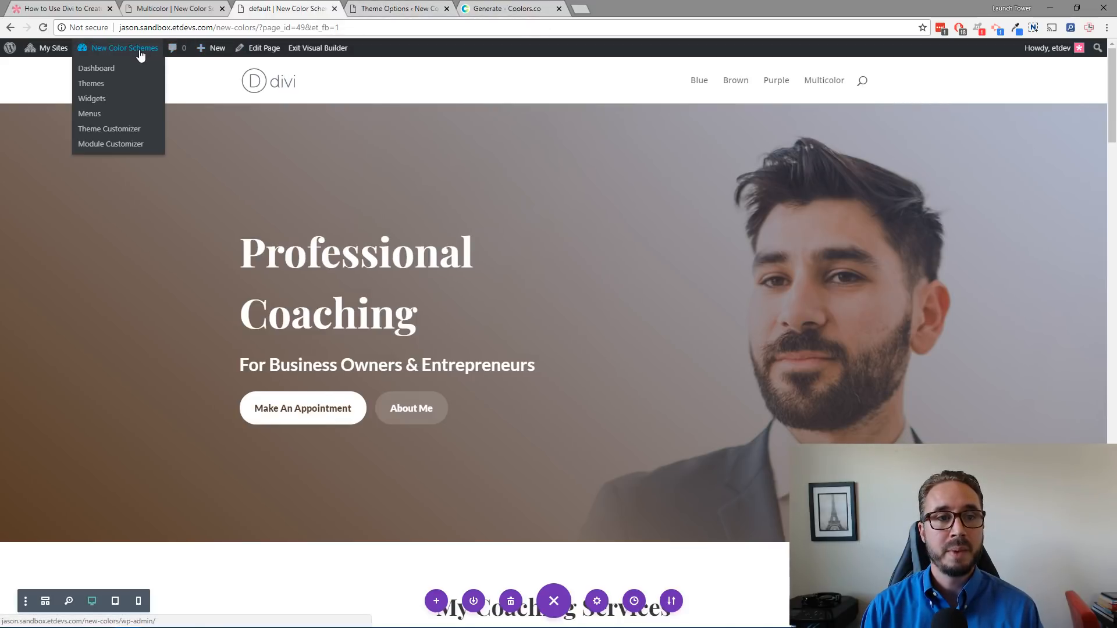
Step: Create a new page titled Purple and open it in the Divi Visual Builder
mouse_move(227, 51)
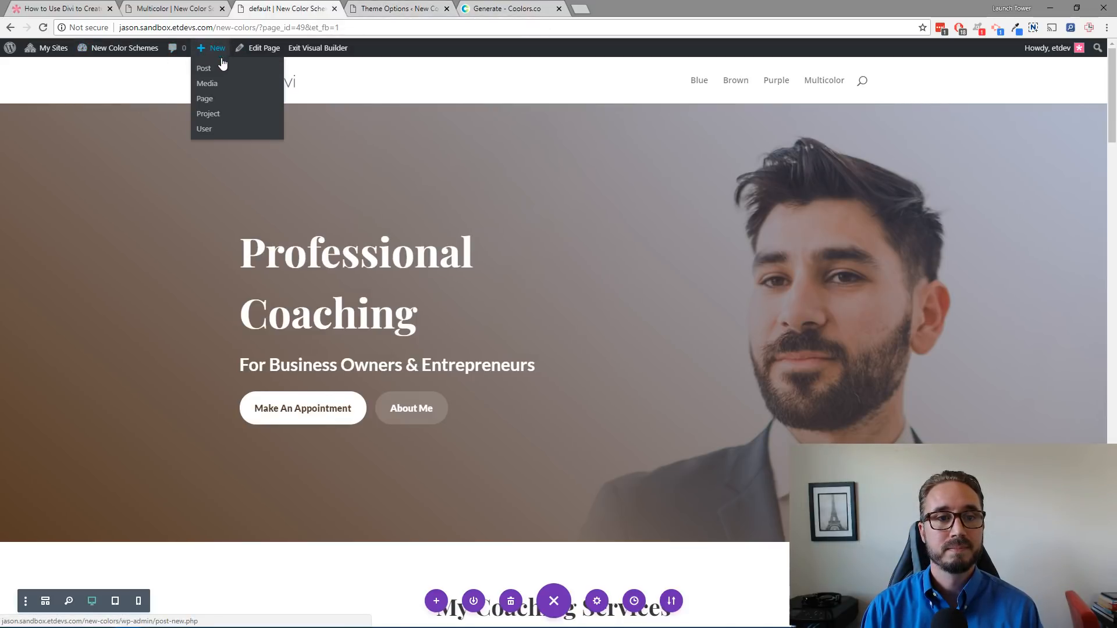
left_click(215, 106)
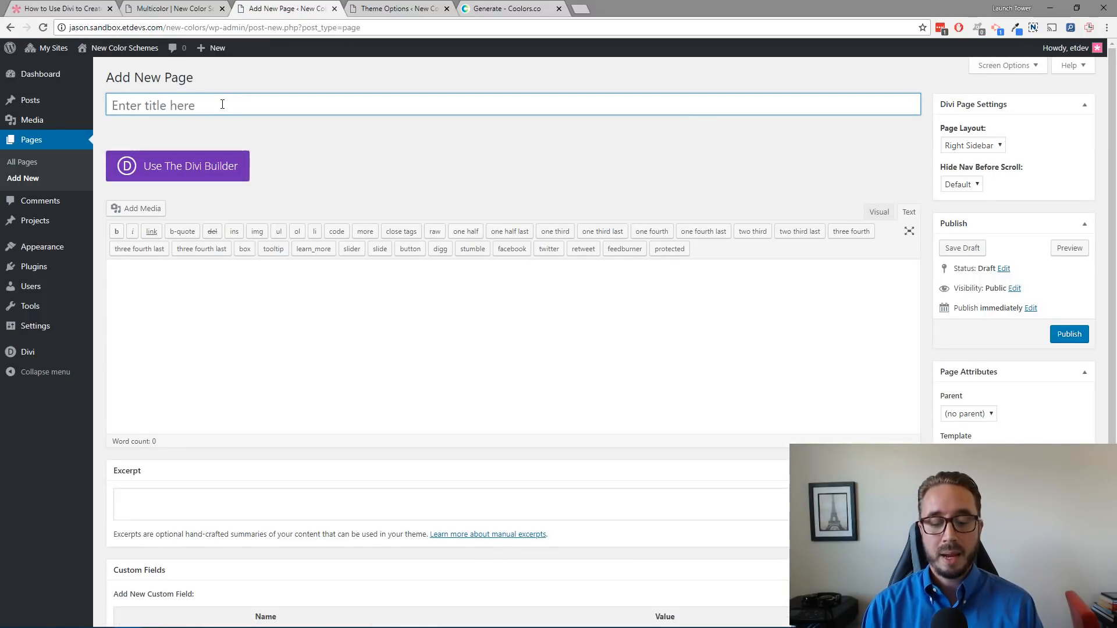
type("Purple")
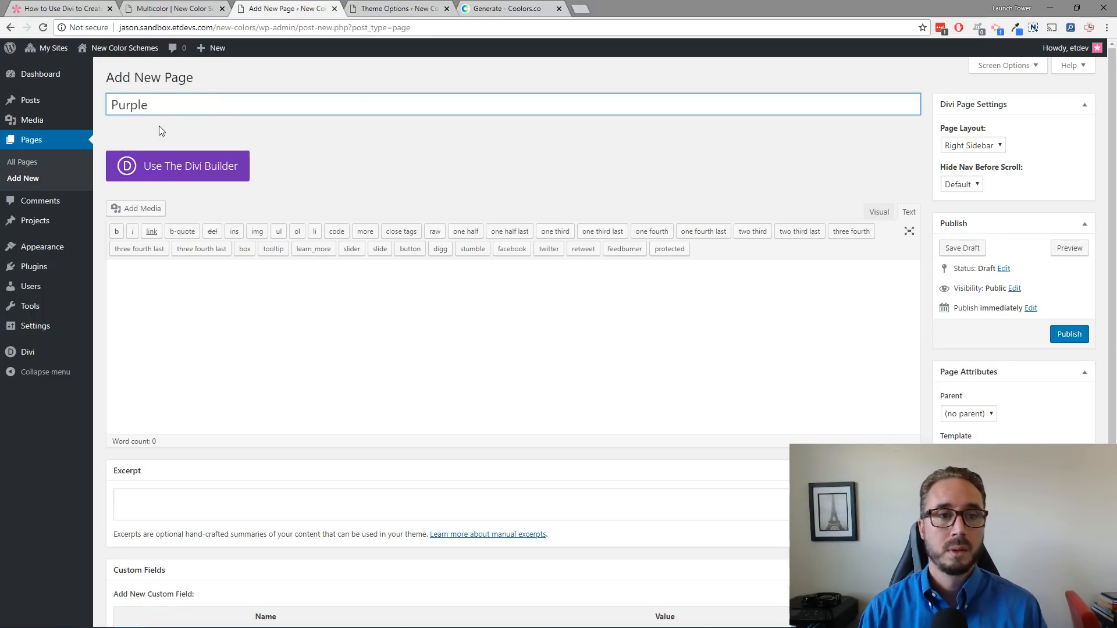
left_click(295, 136)
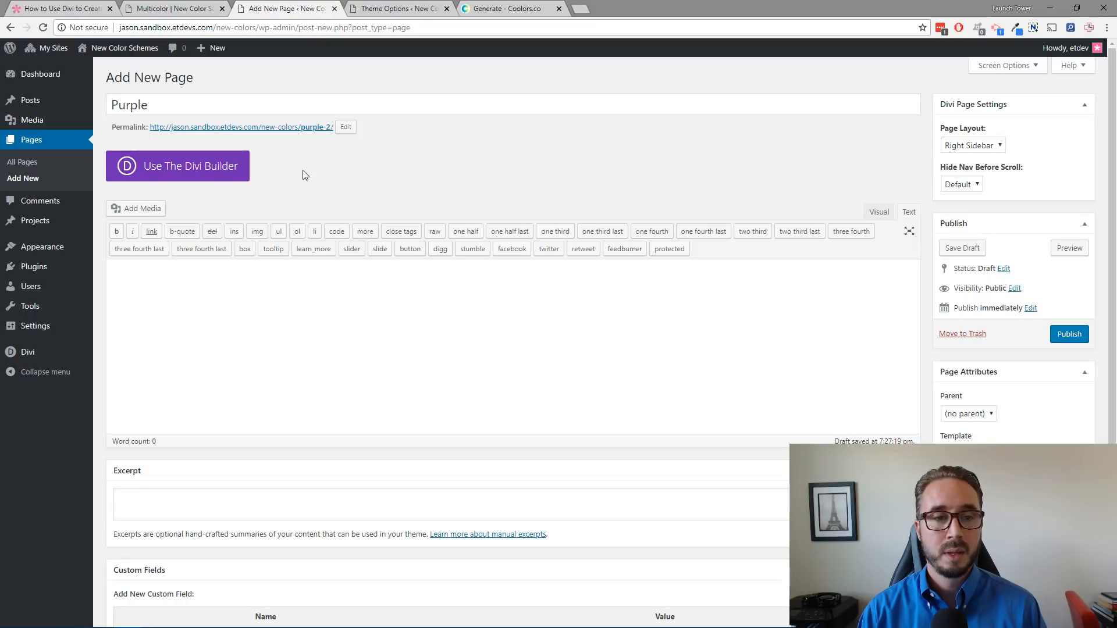
left_click(209, 175)
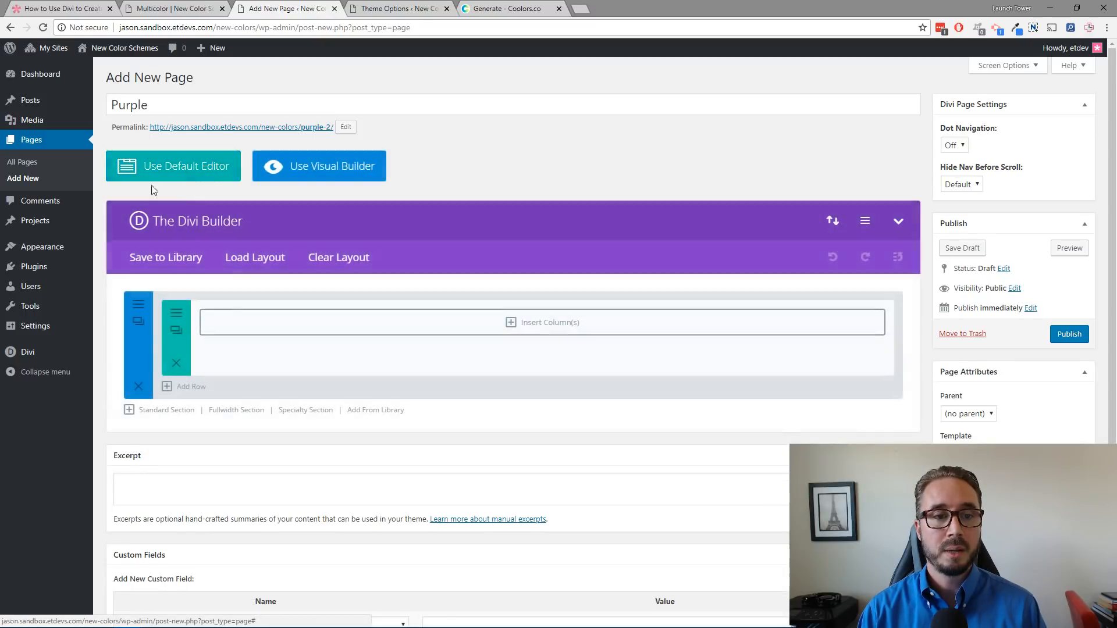
left_click(353, 176)
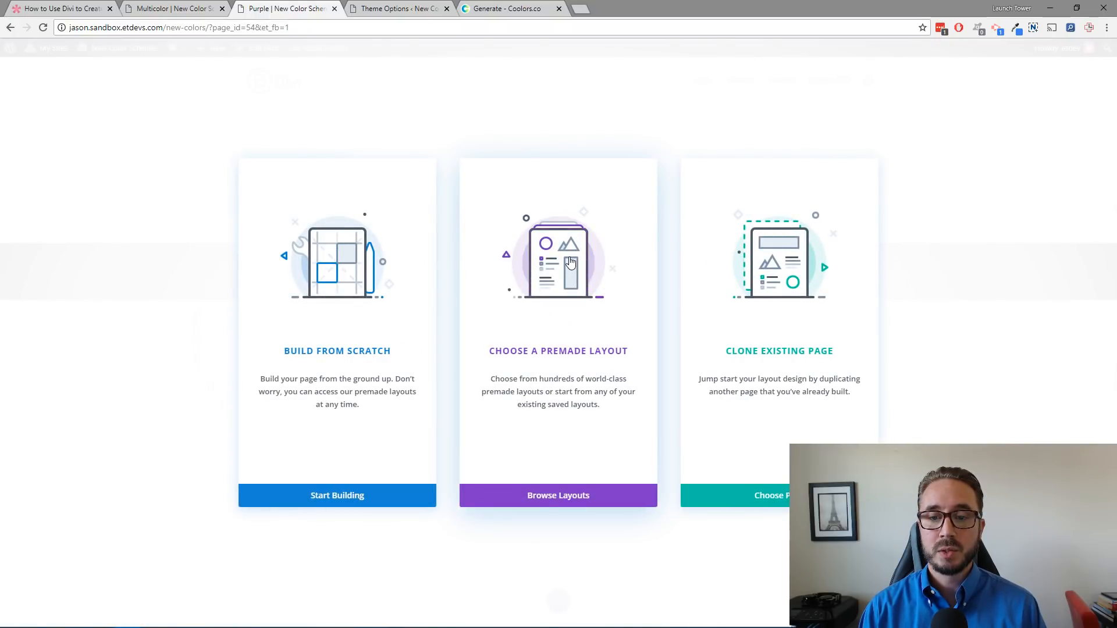
Step: Load the saved Brown layout from the library into the Purple page
left_click(570, 263)
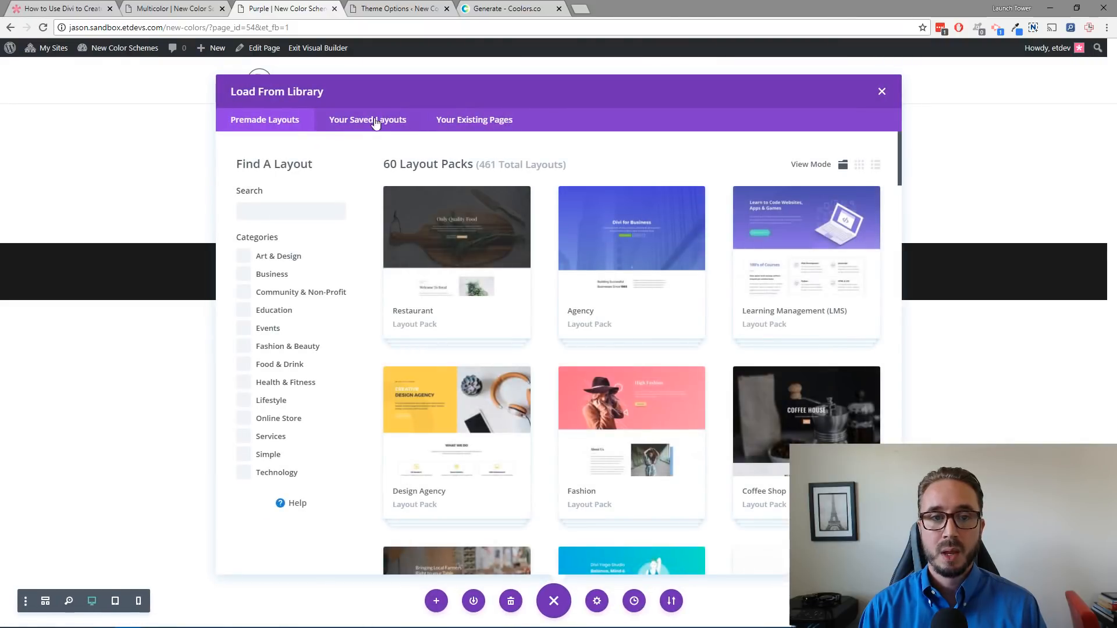
left_click(367, 120)
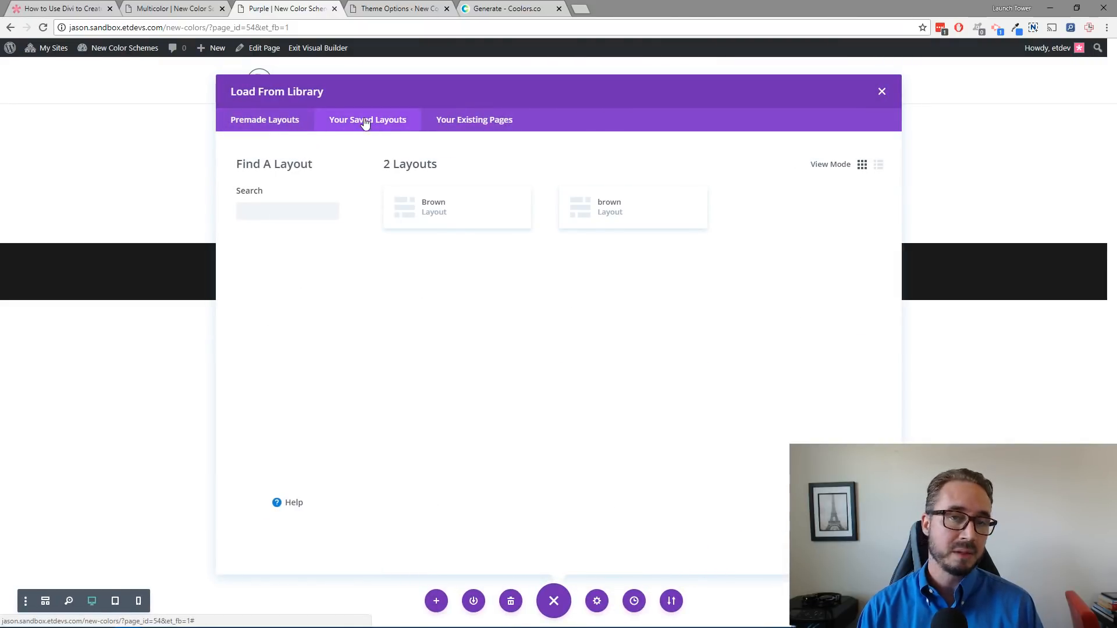
left_click(444, 217)
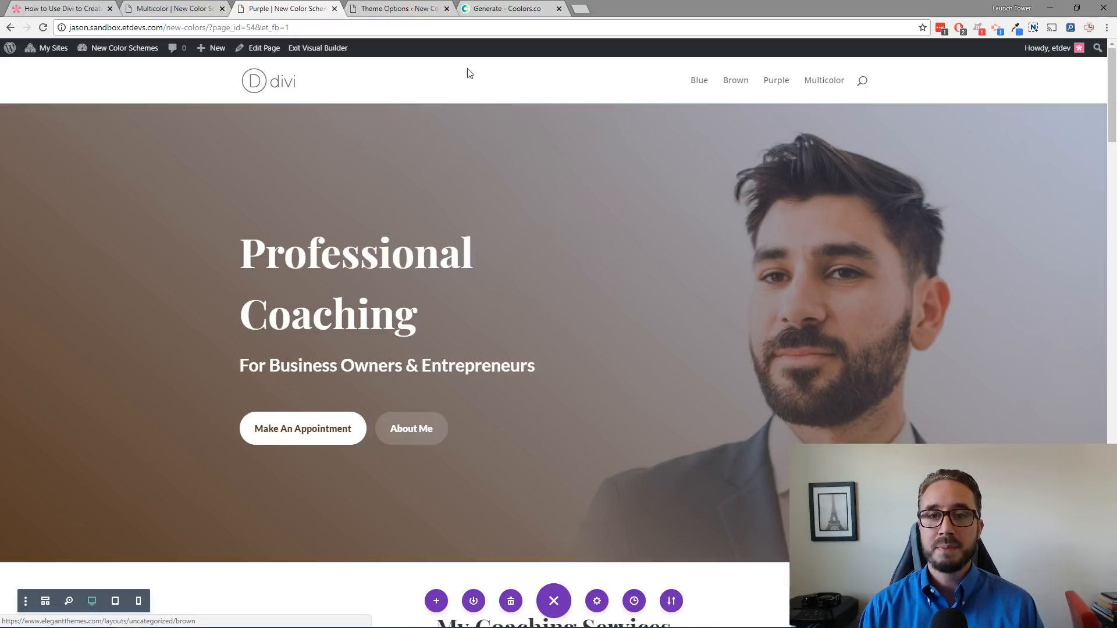
Step: Compare the Theme Options default color palette with the Purple page's design
left_click(415, 9)
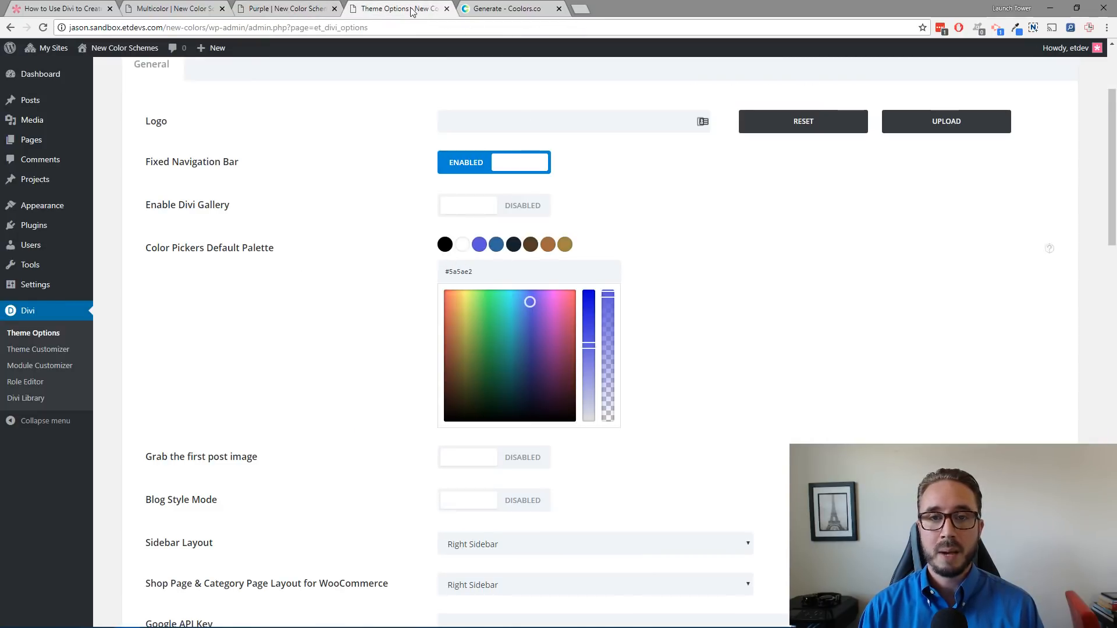
left_click(296, 8)
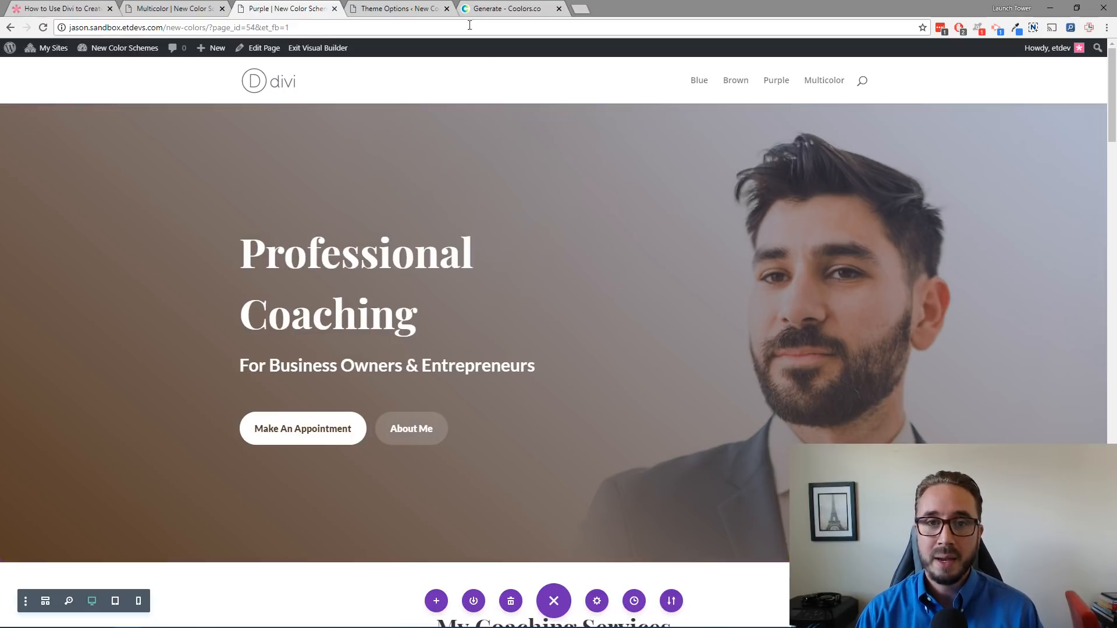
left_click(396, 8)
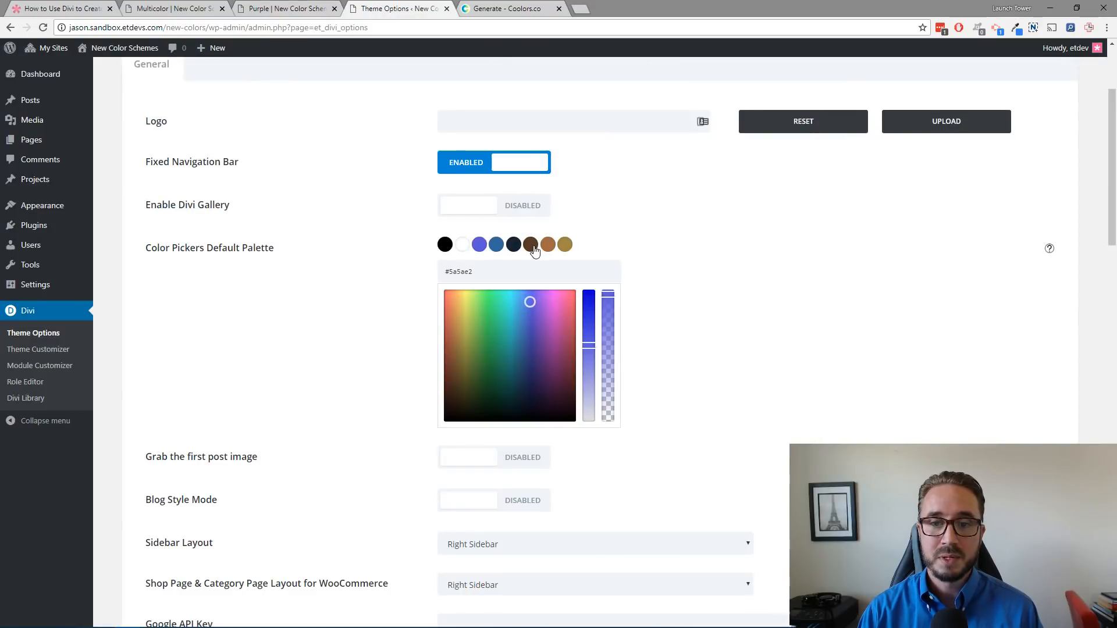
left_click(288, 8)
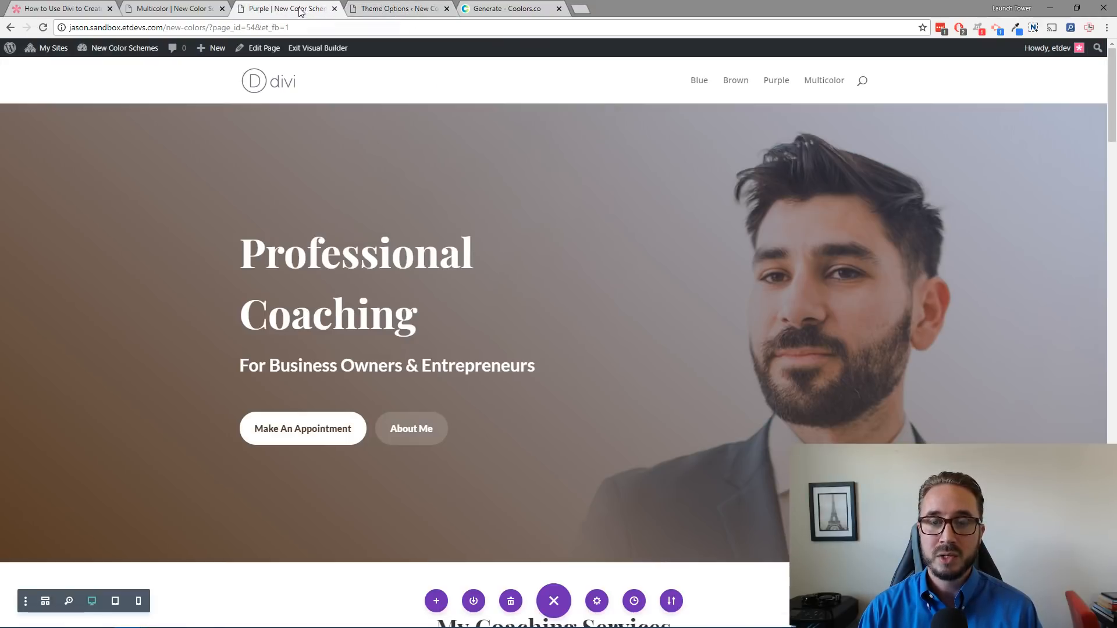
left_click(415, 8)
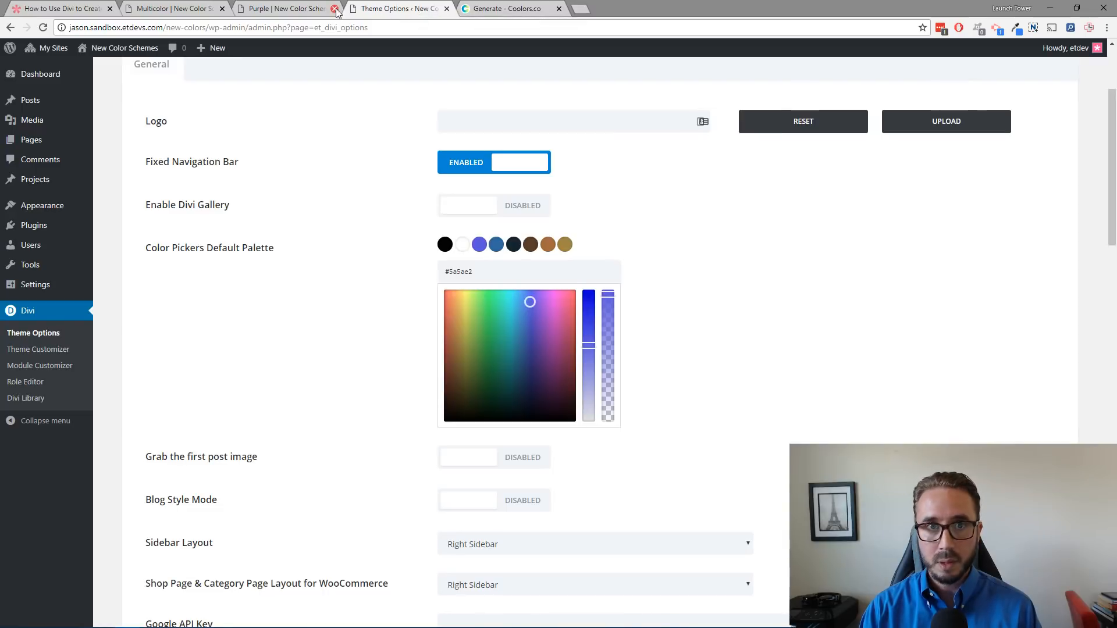
left_click(291, 8)
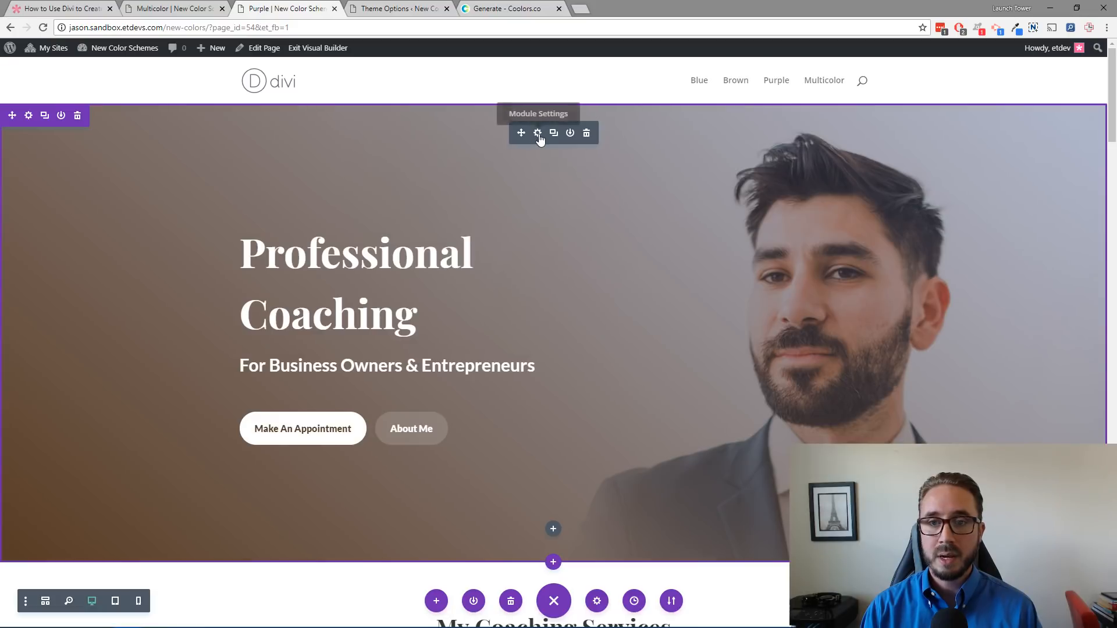
Step: Open Find & Replace for the Fullwidth Header's Button One text color and set the replacement color to #5a5ae2
left_click(329, 407)
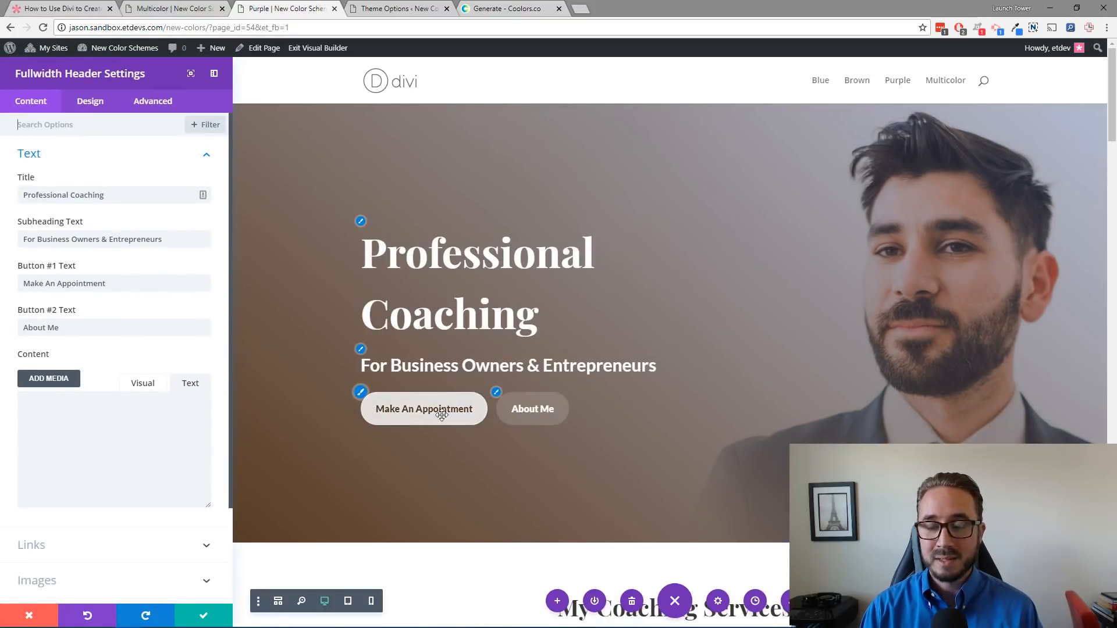
left_click(361, 393)
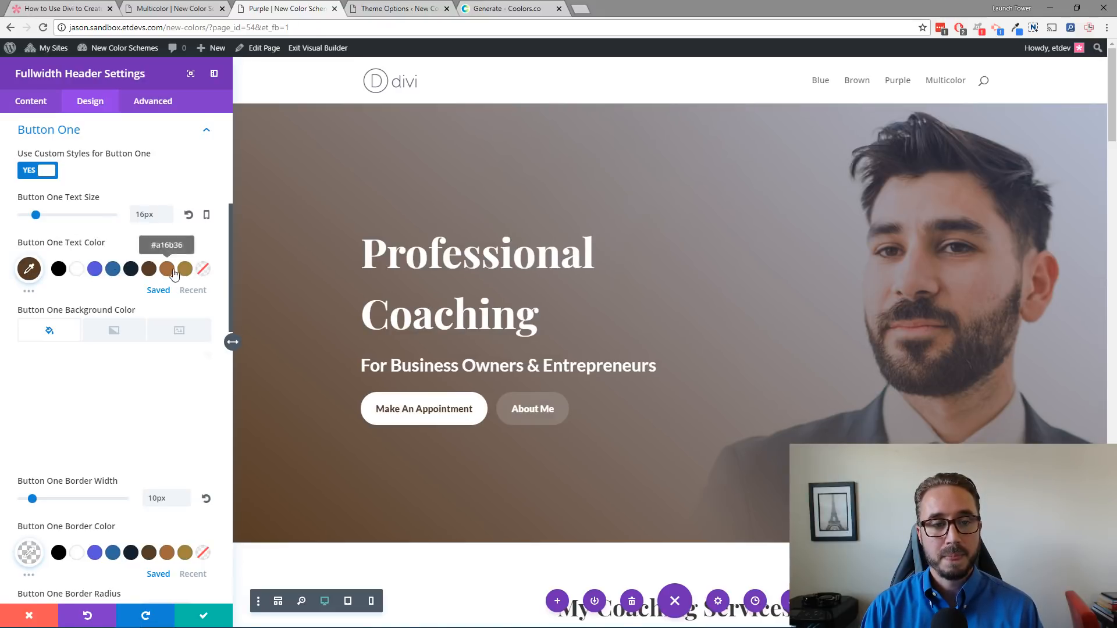
right_click(31, 272)
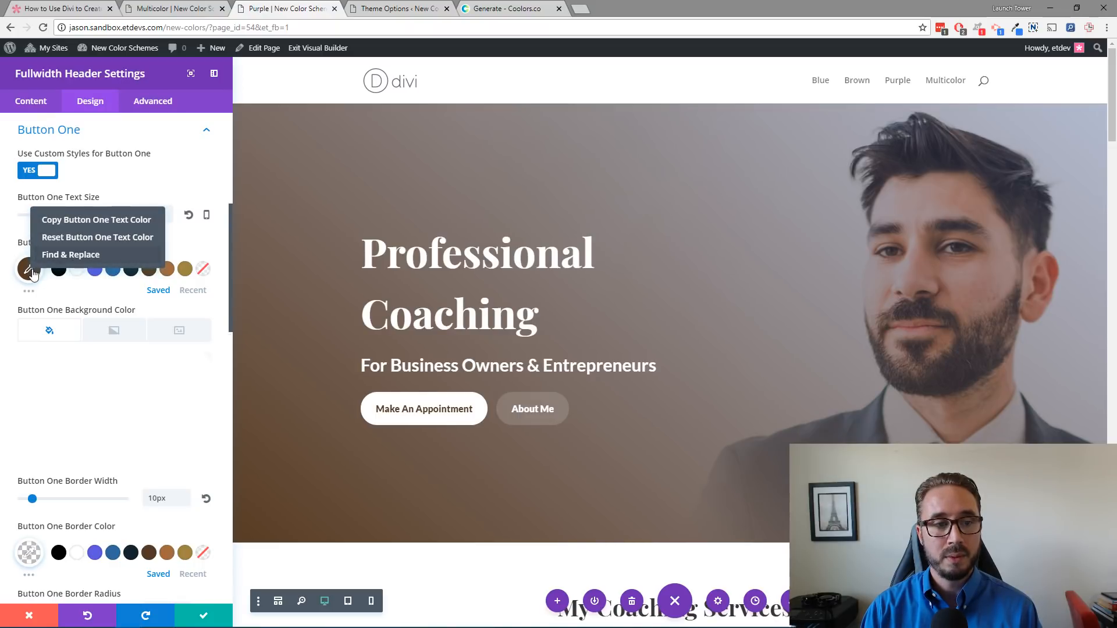
left_click(69, 256)
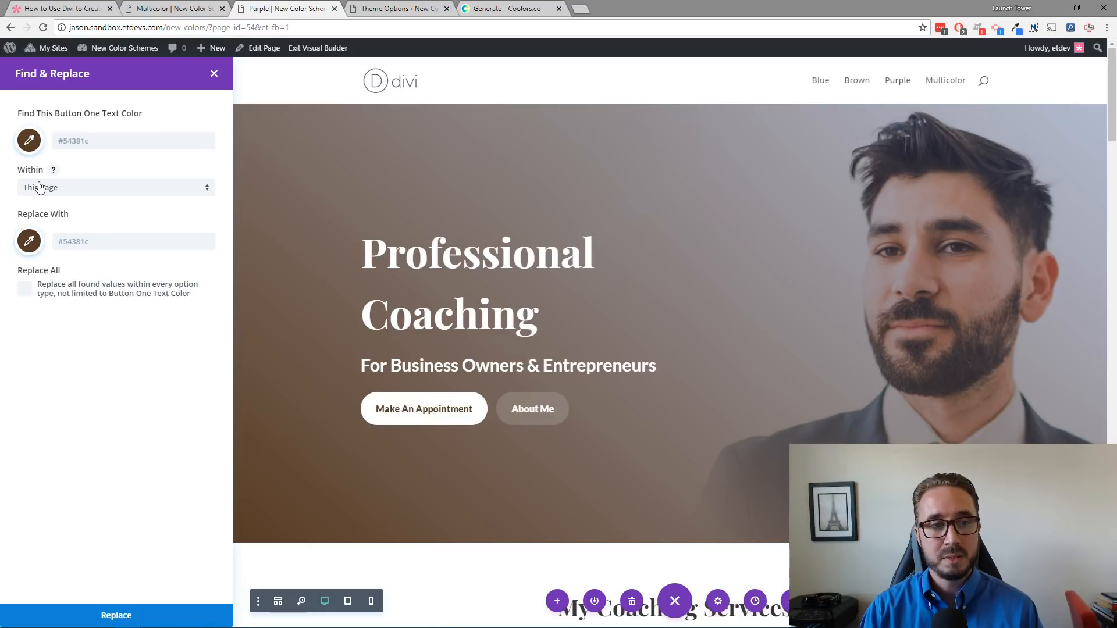
left_click(30, 246)
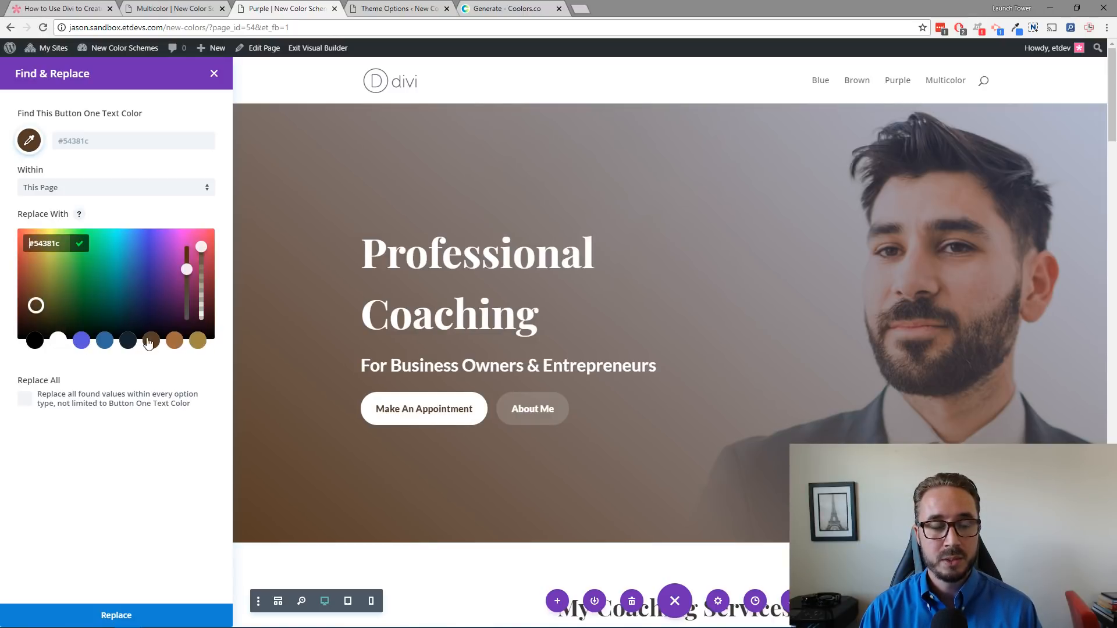
left_click(84, 344)
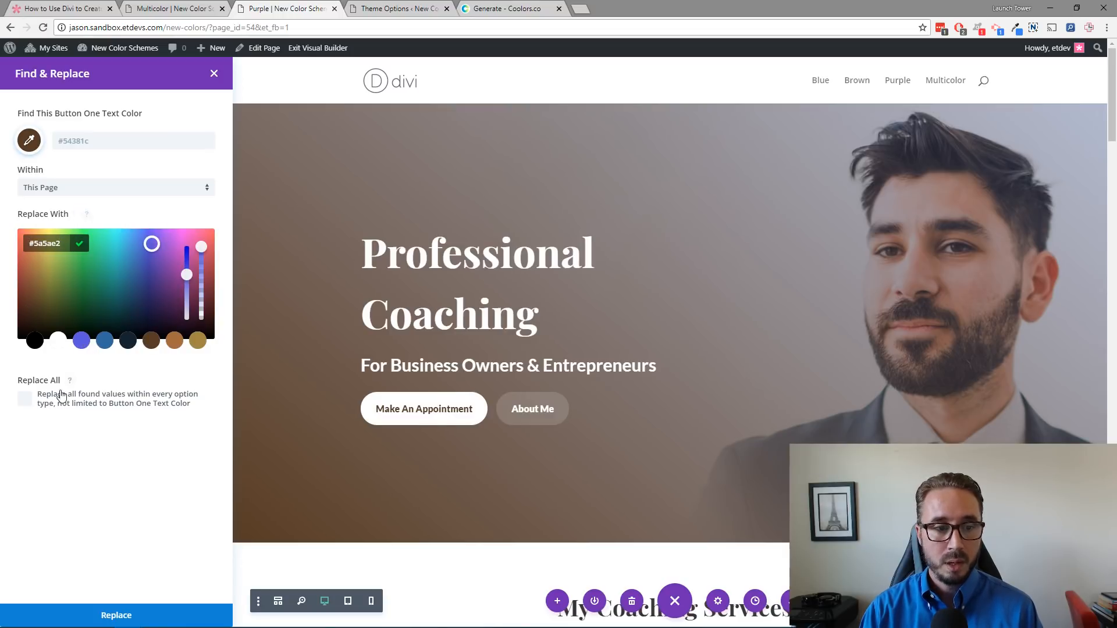
Step: Enable Replace All and replace the brown color with #5a5ae2 throughout the page, then close the header settings
left_click(24, 402)
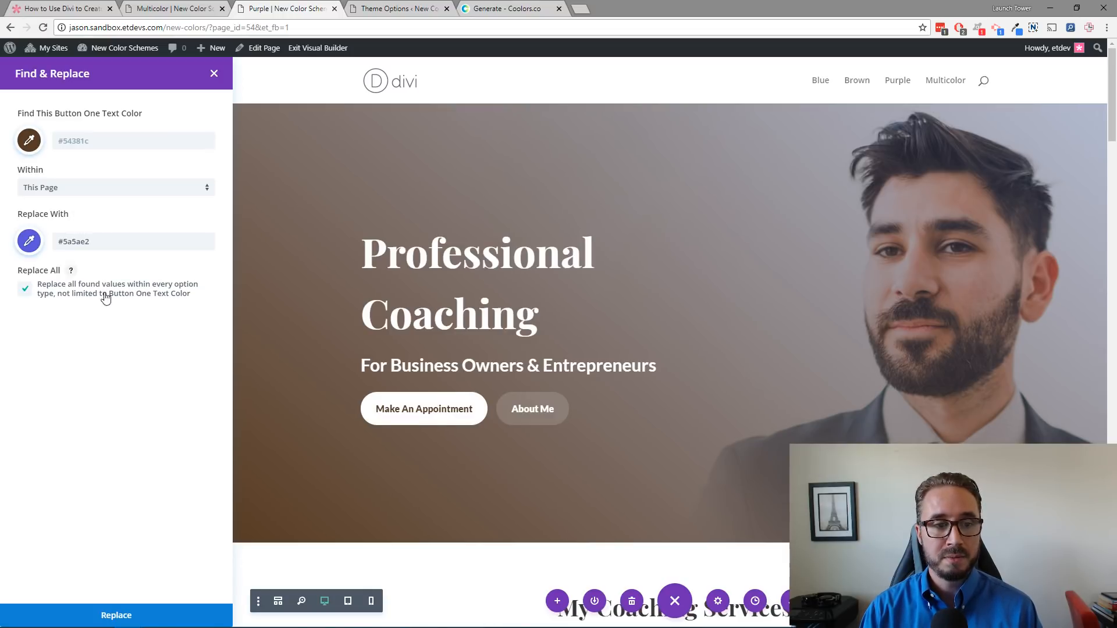
left_click(115, 614)
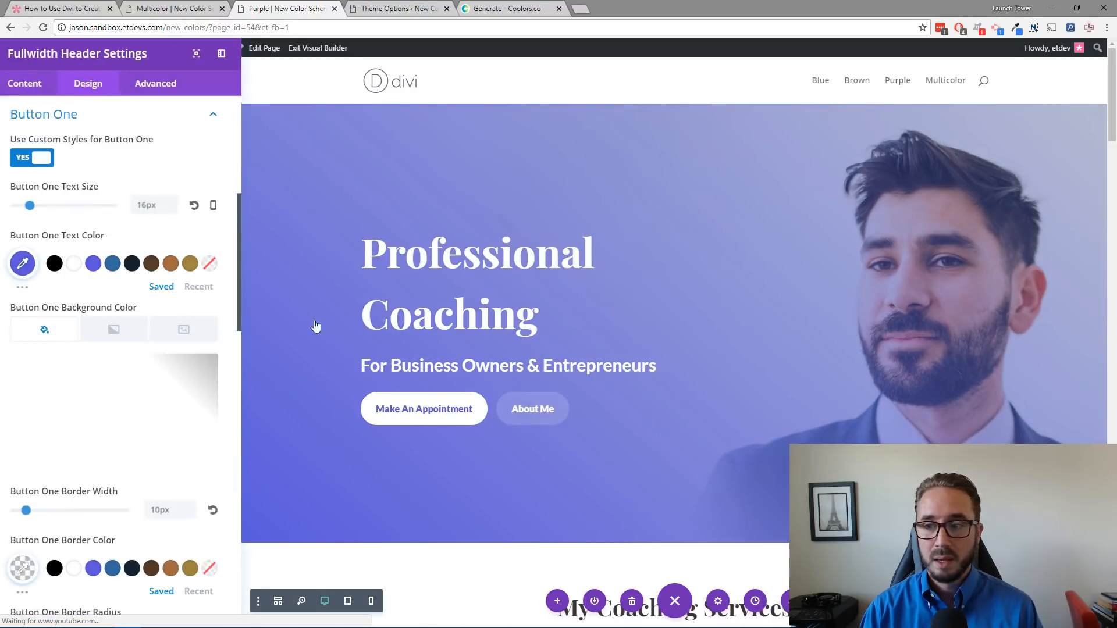
left_click(207, 618)
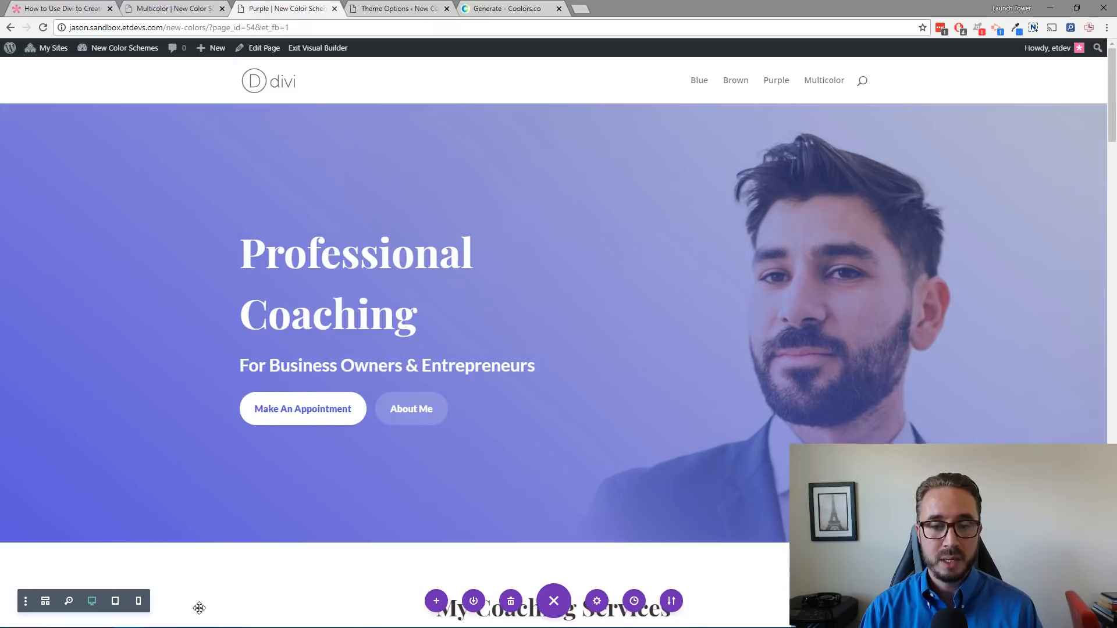
Step: Scroll through the whole page to check the sections recolored in purple
scroll(592, 294, "down", 10)
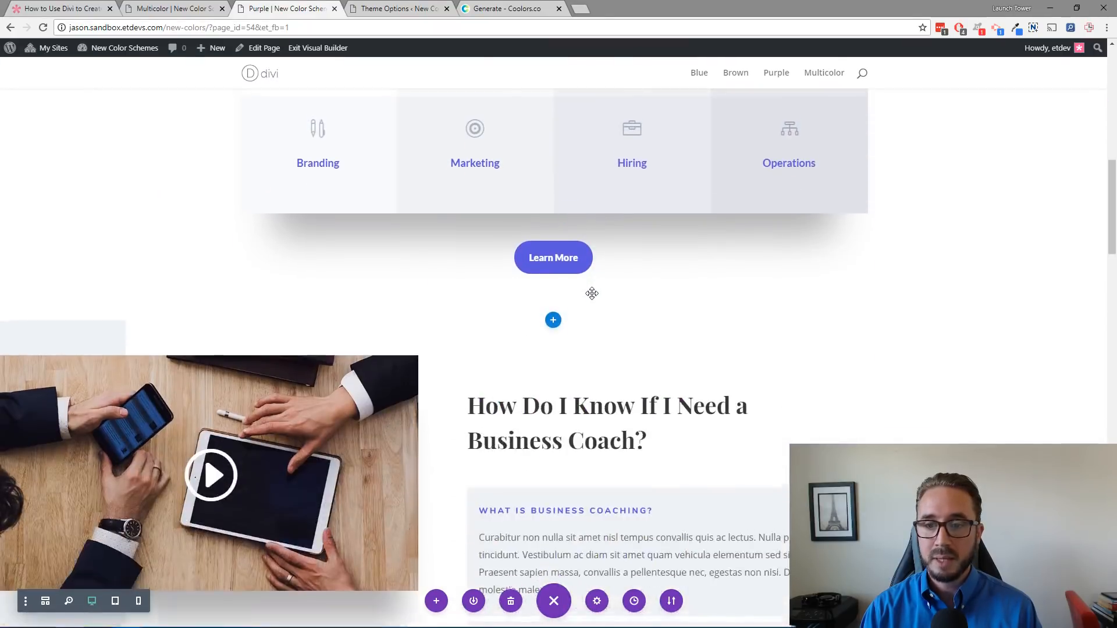
scroll(592, 294, "down", 15)
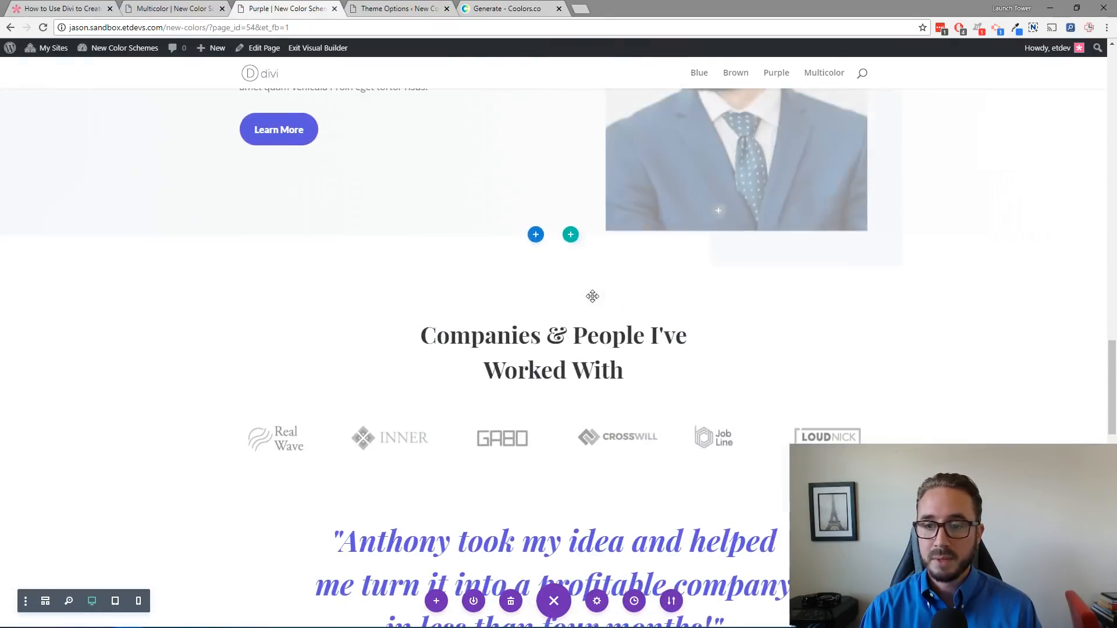
scroll(593, 297, "down", 15)
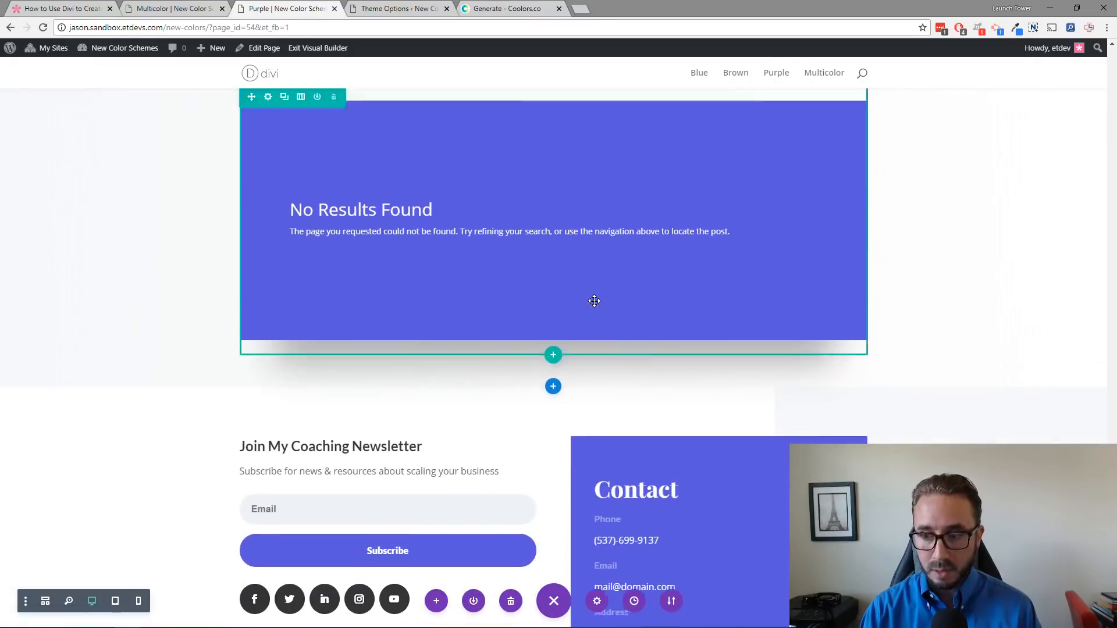
scroll(594, 301, "up", 6)
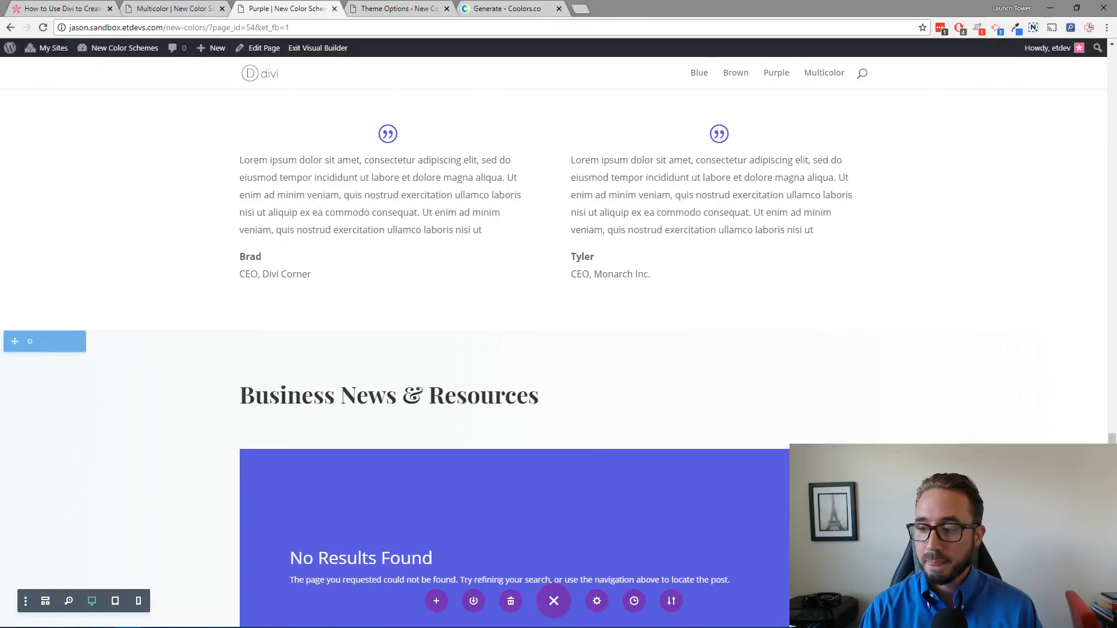
scroll(535, 242, "up", 12)
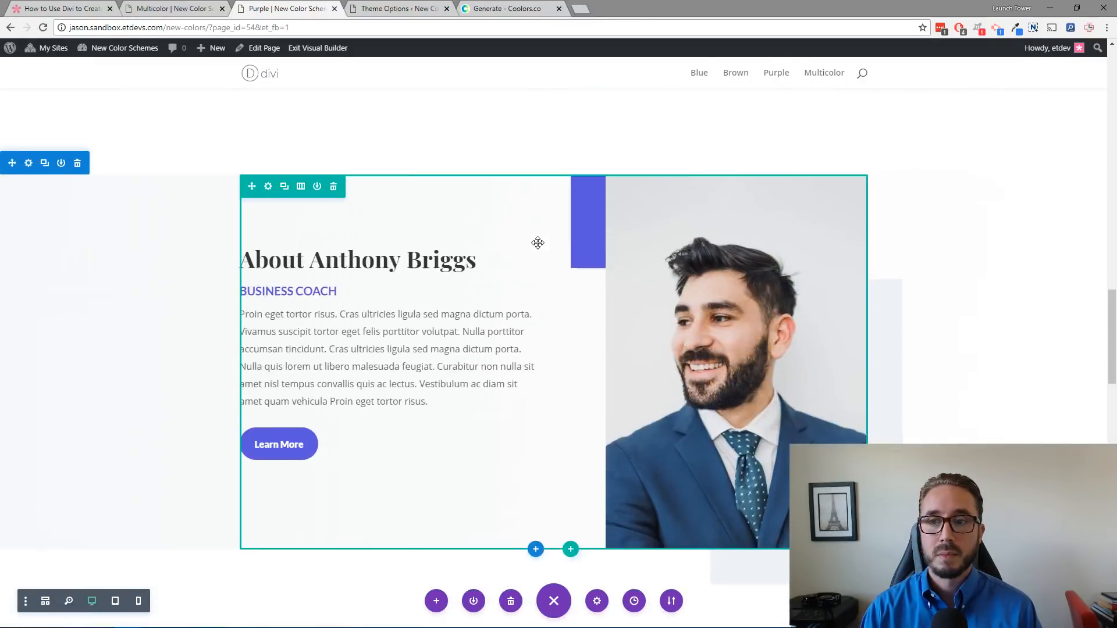
scroll(537, 242, "up", 20)
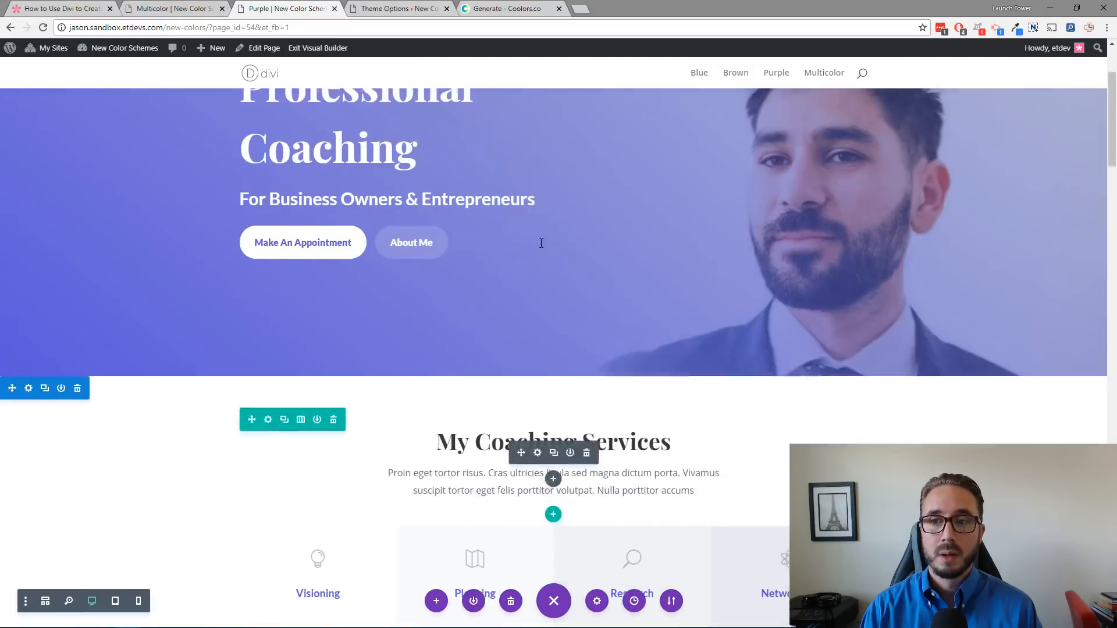
scroll(541, 243, "up", 3)
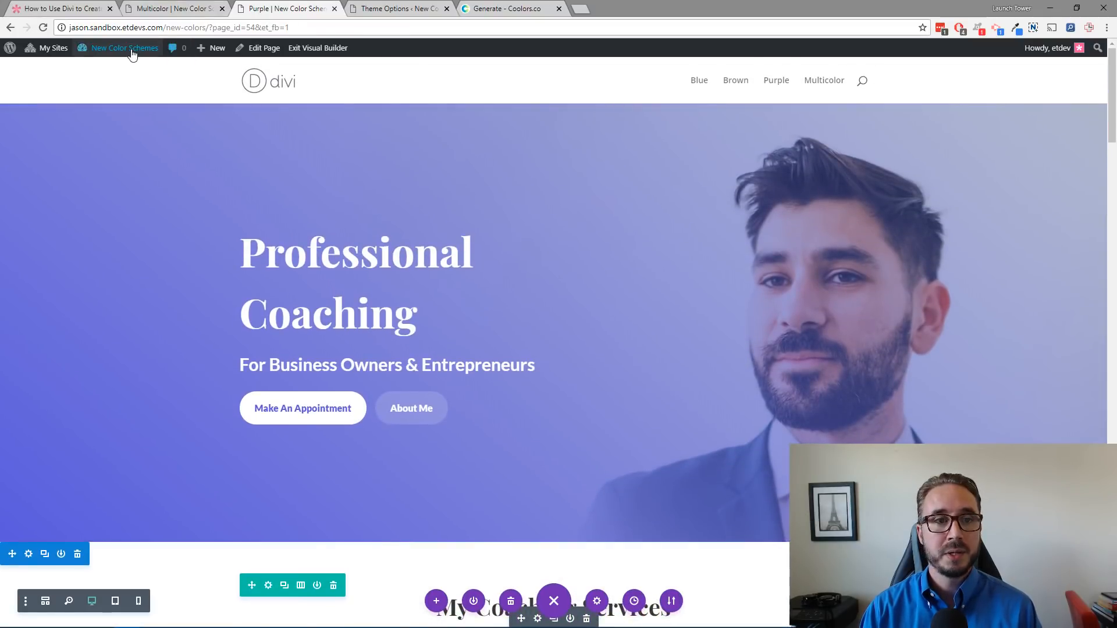
Step: Start adding another new page from the admin bar
mouse_move(211, 49)
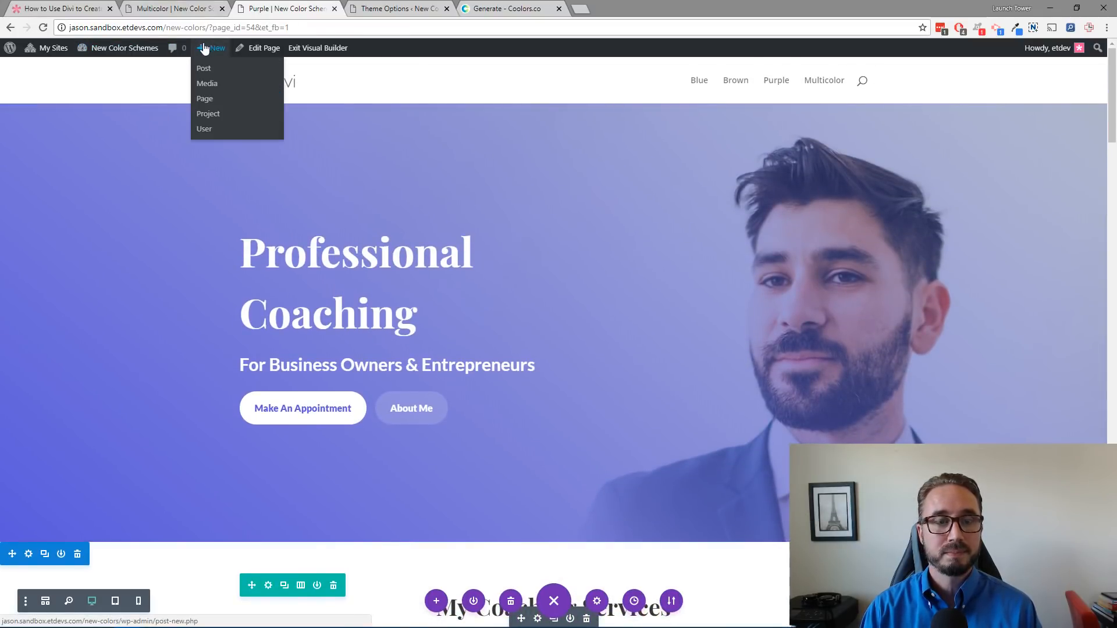
left_click(208, 99)
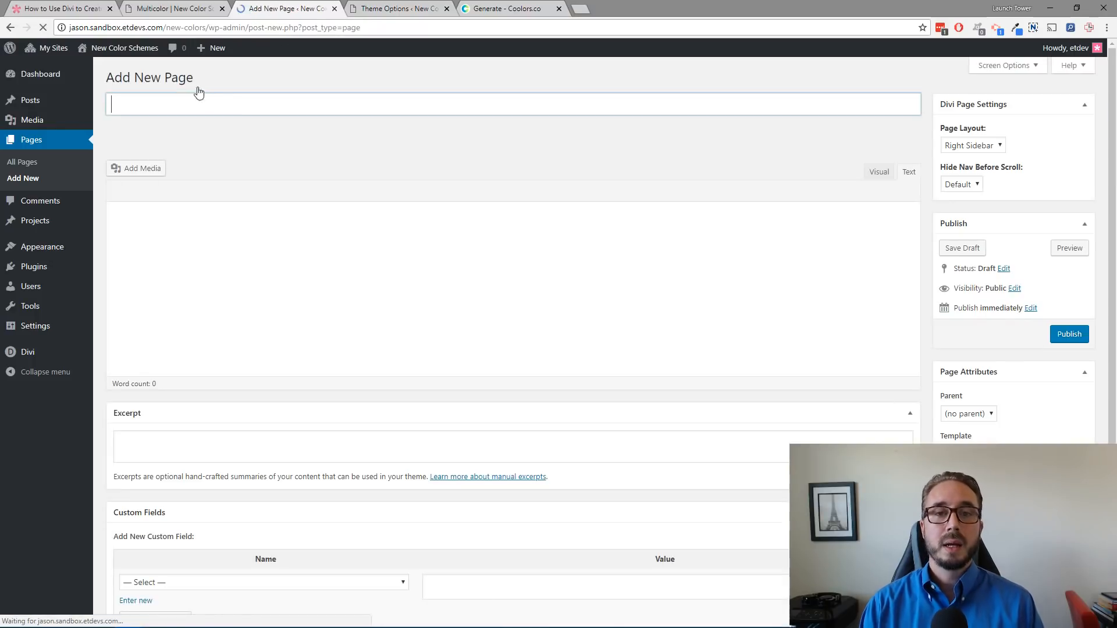
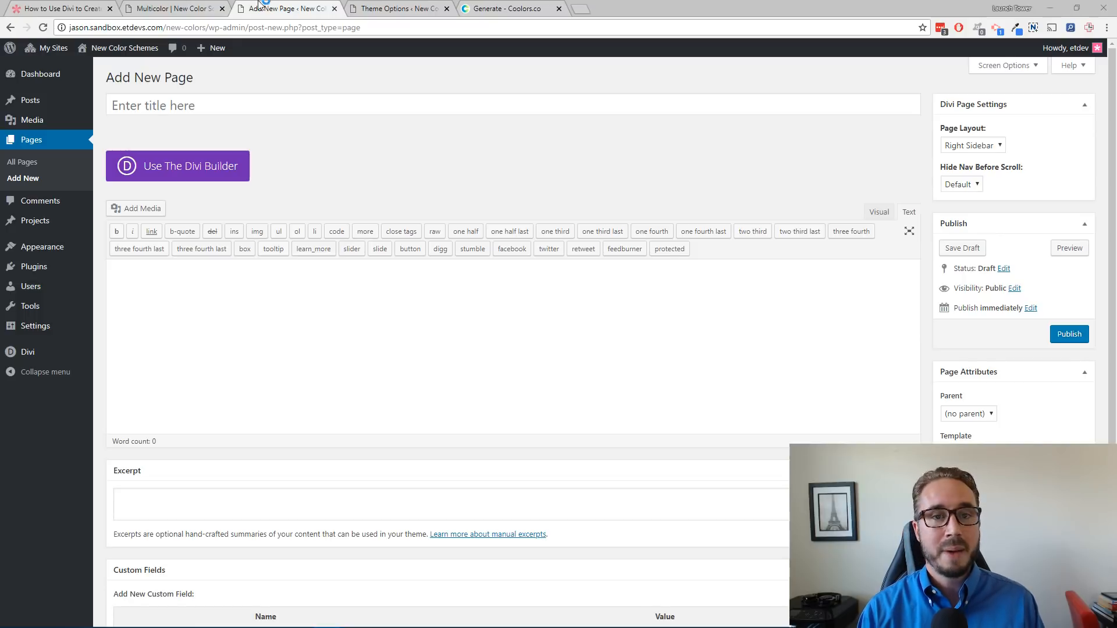
Step: Title the new page "multicolor"
left_click(283, 9)
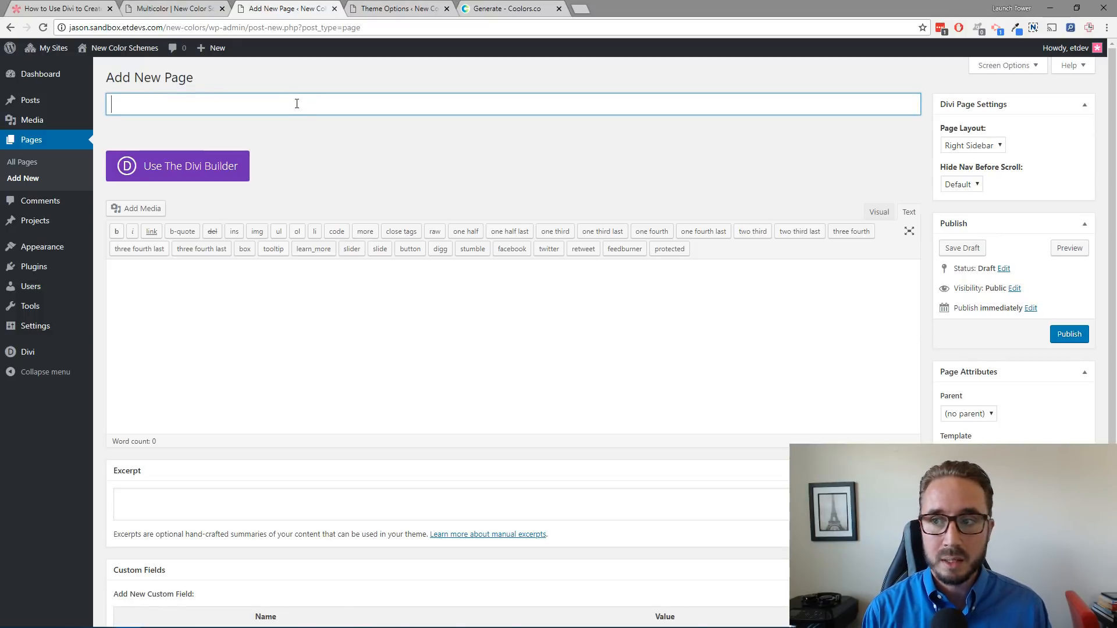
type("mu")
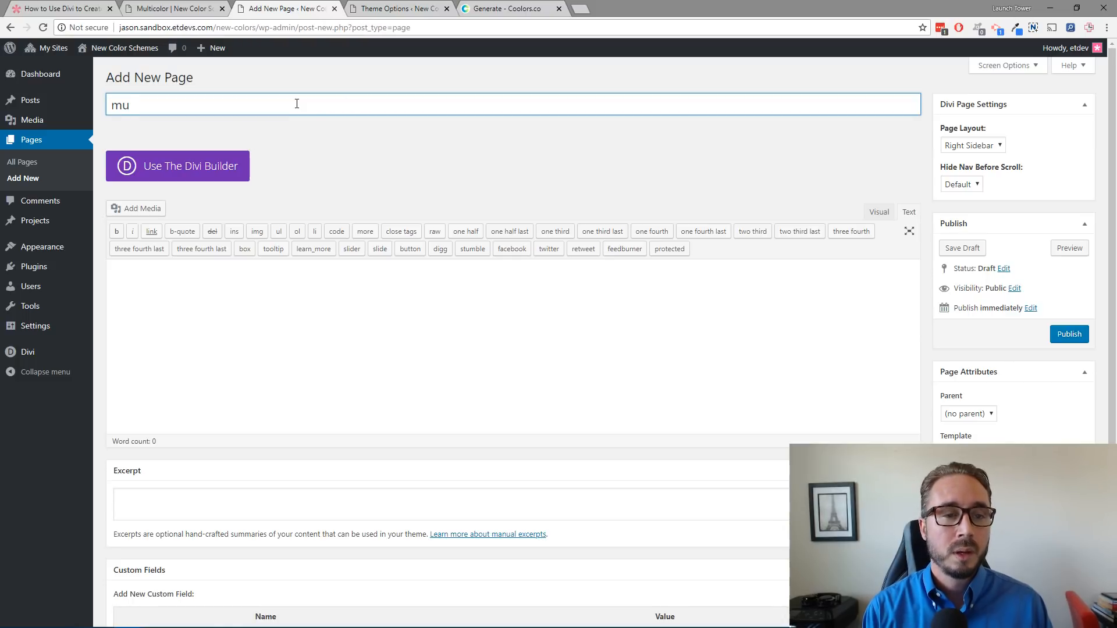
type("lticolor")
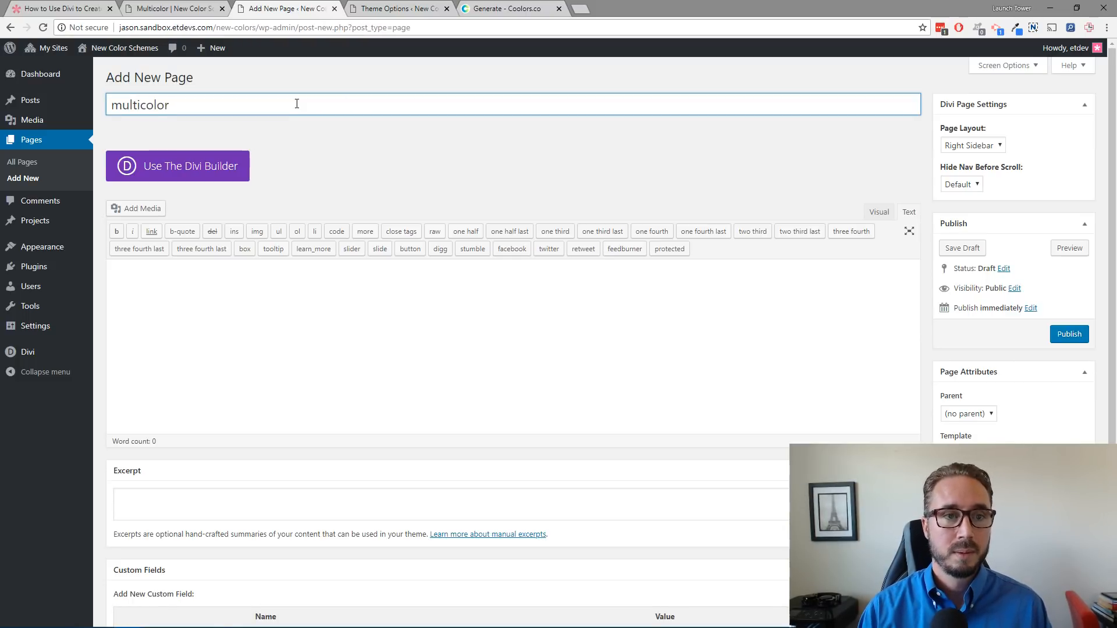
left_click(304, 139)
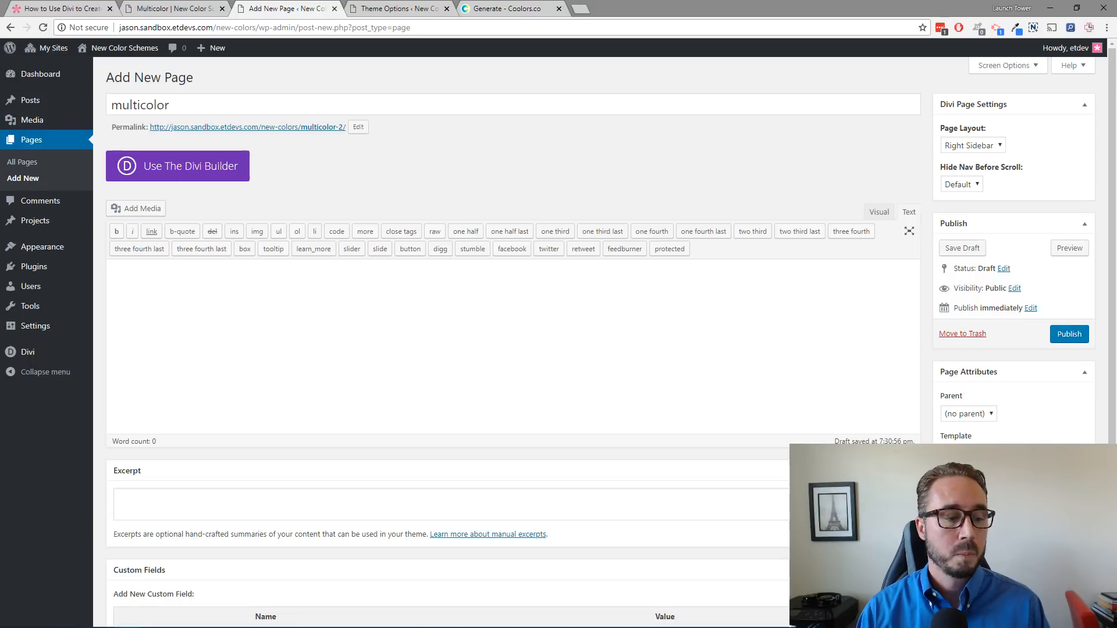
Step: Launch the Divi Visual Builder and load the saved Brown layout from the library
left_click(217, 167)
left_click(333, 166)
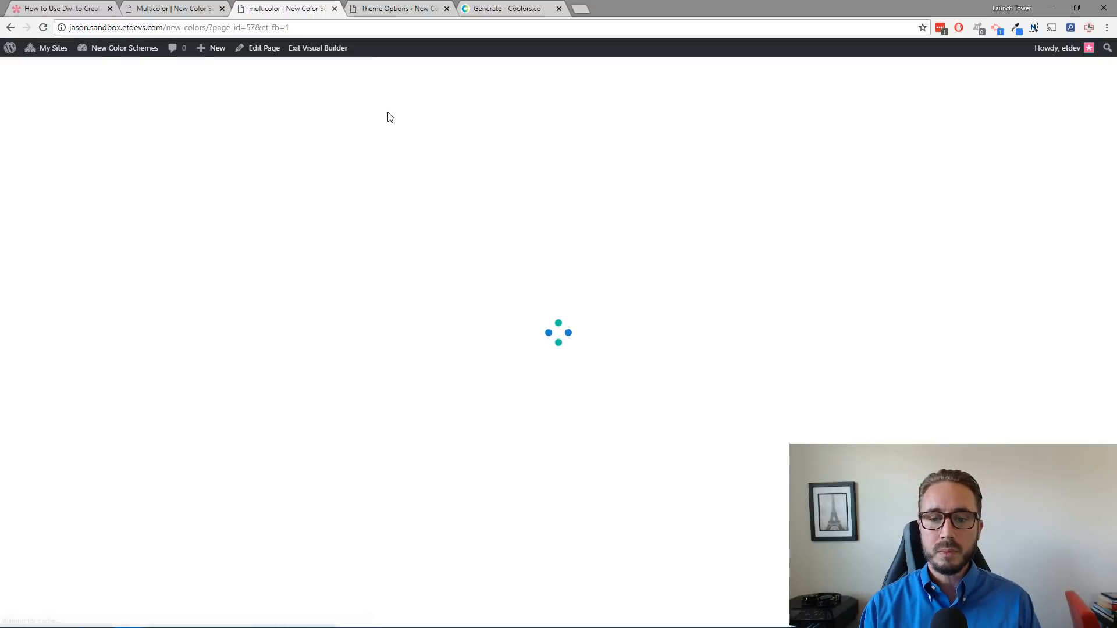
left_click(581, 193)
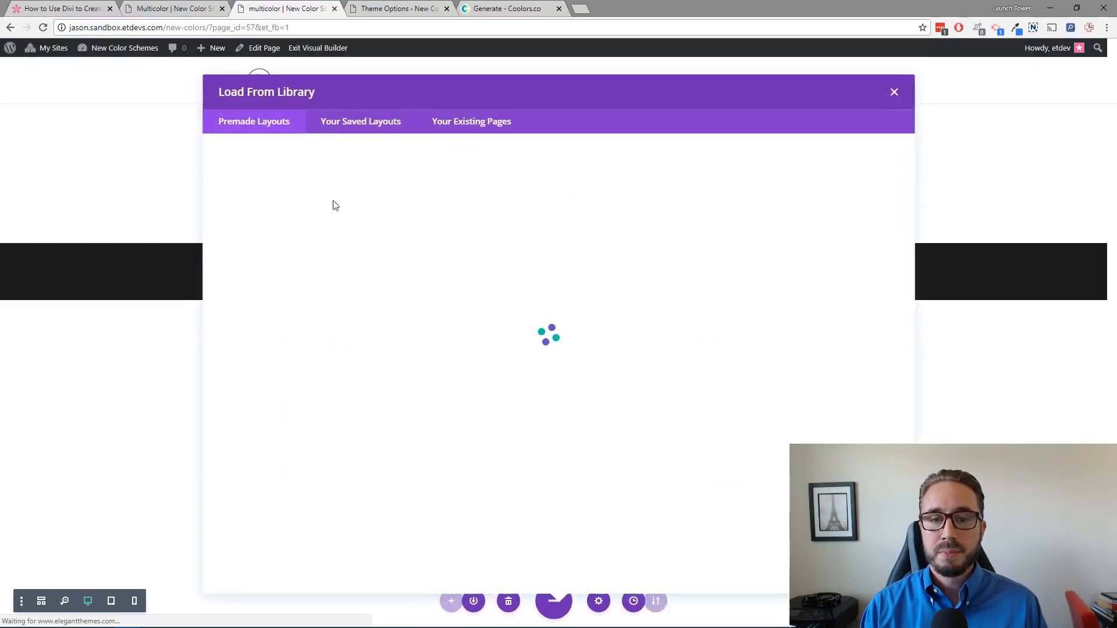
left_click(382, 125)
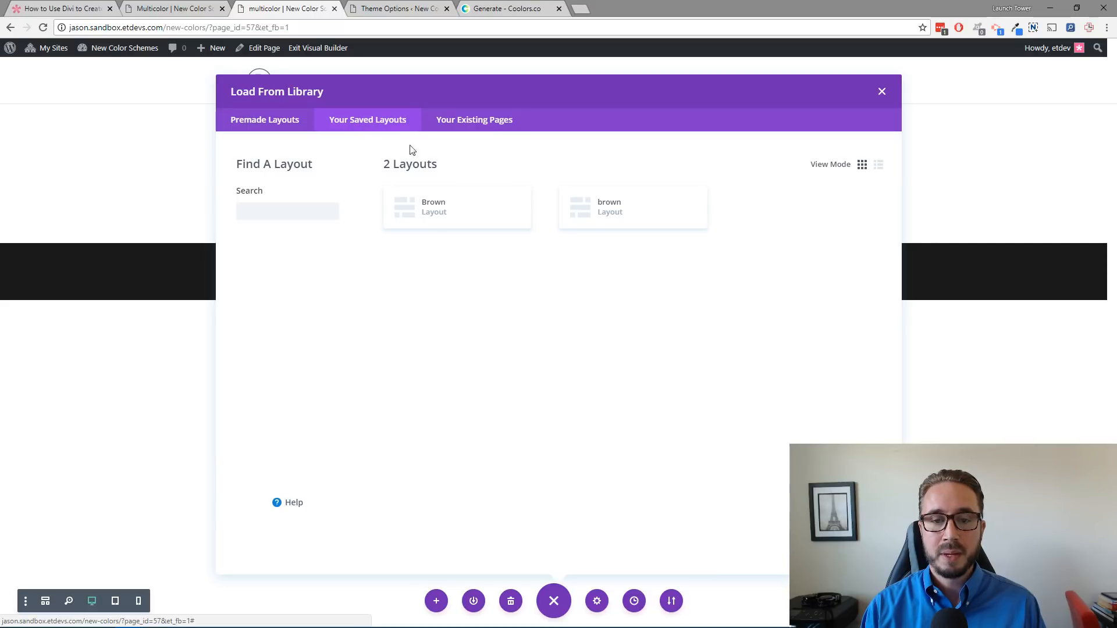
left_click(434, 214)
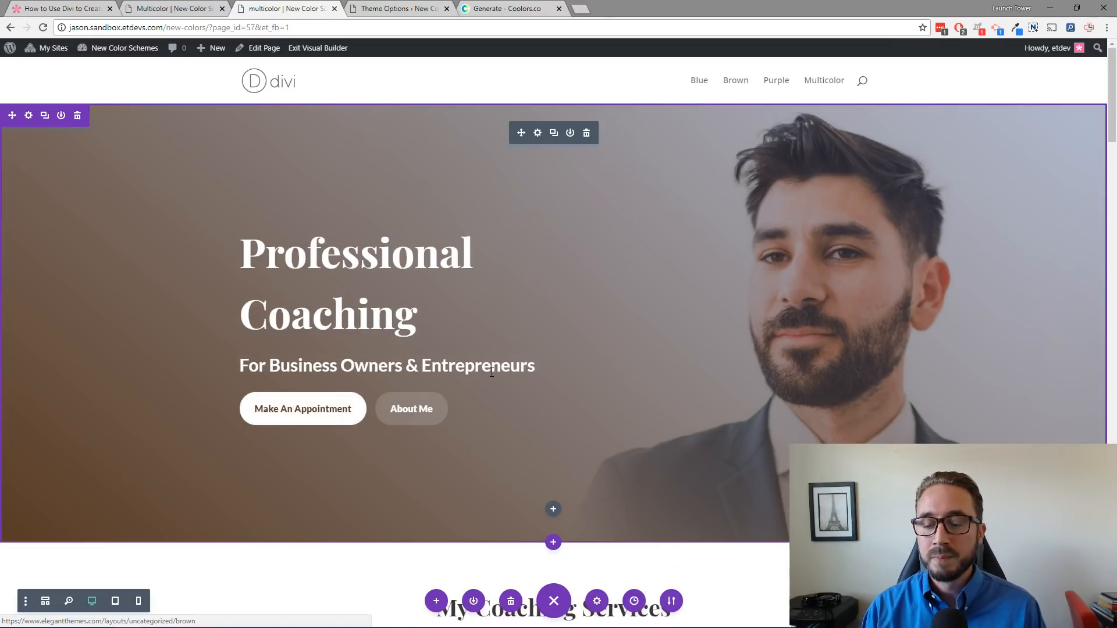
Step: Open the Fullwidth Header's settings at its Button One design options
scroll(571, 352, "down", 3)
scroll(571, 352, "up", 3)
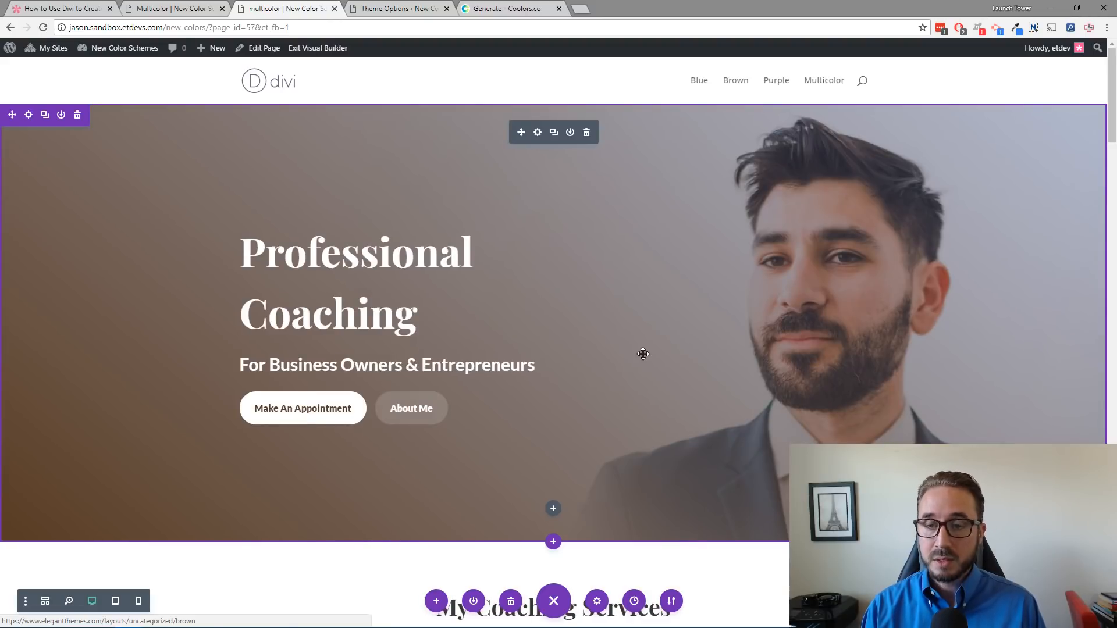
scroll(643, 354, "down", 5)
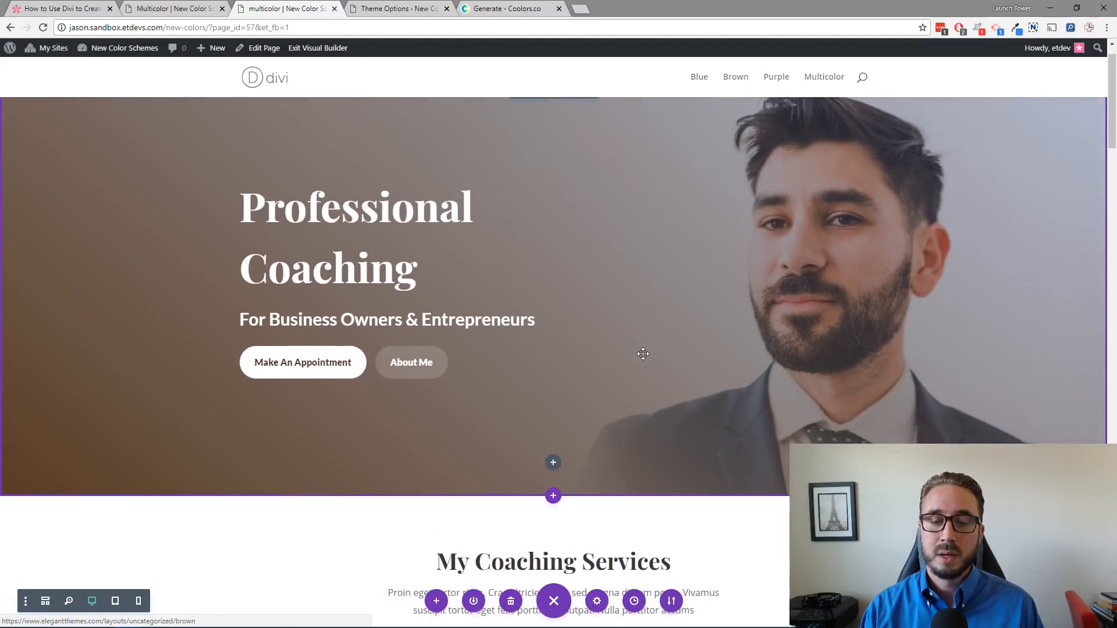
scroll(645, 361, "up", 5)
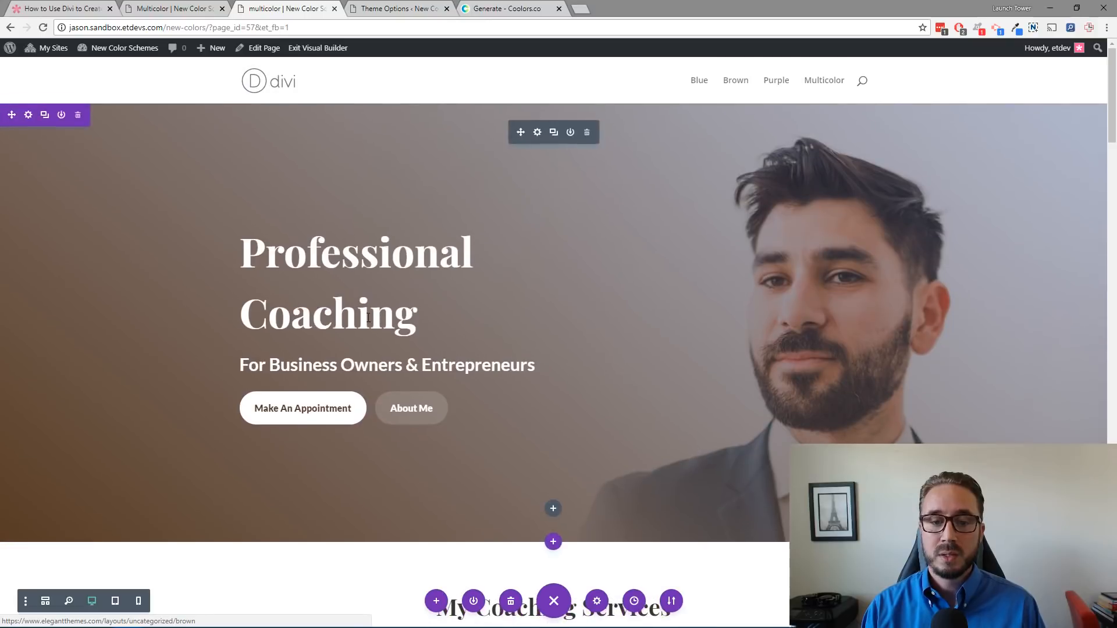
left_click(297, 407)
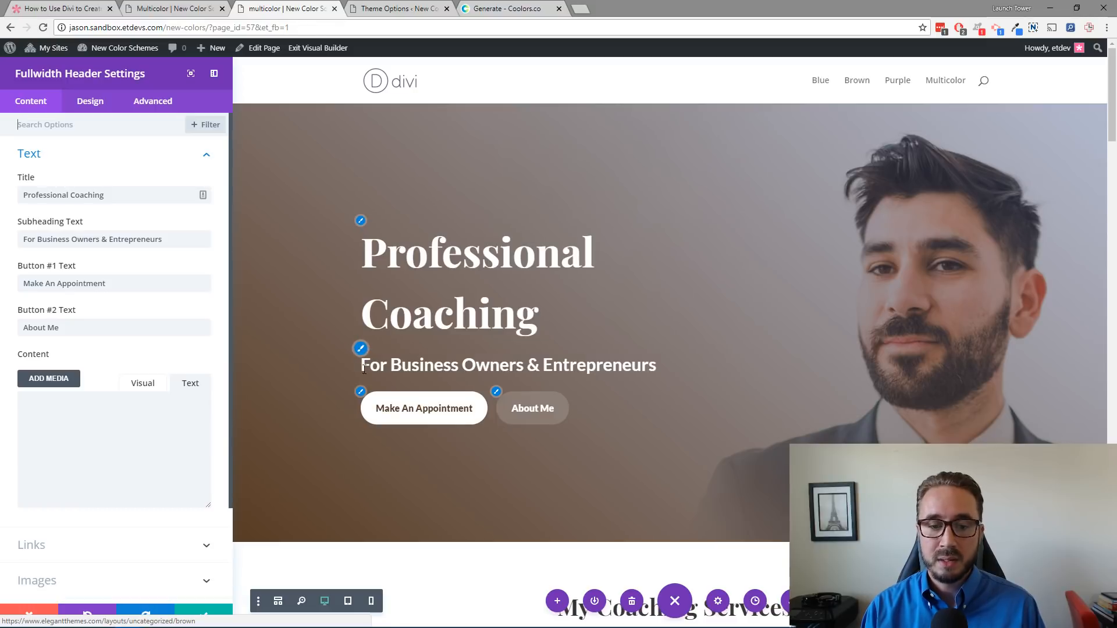
left_click(361, 394)
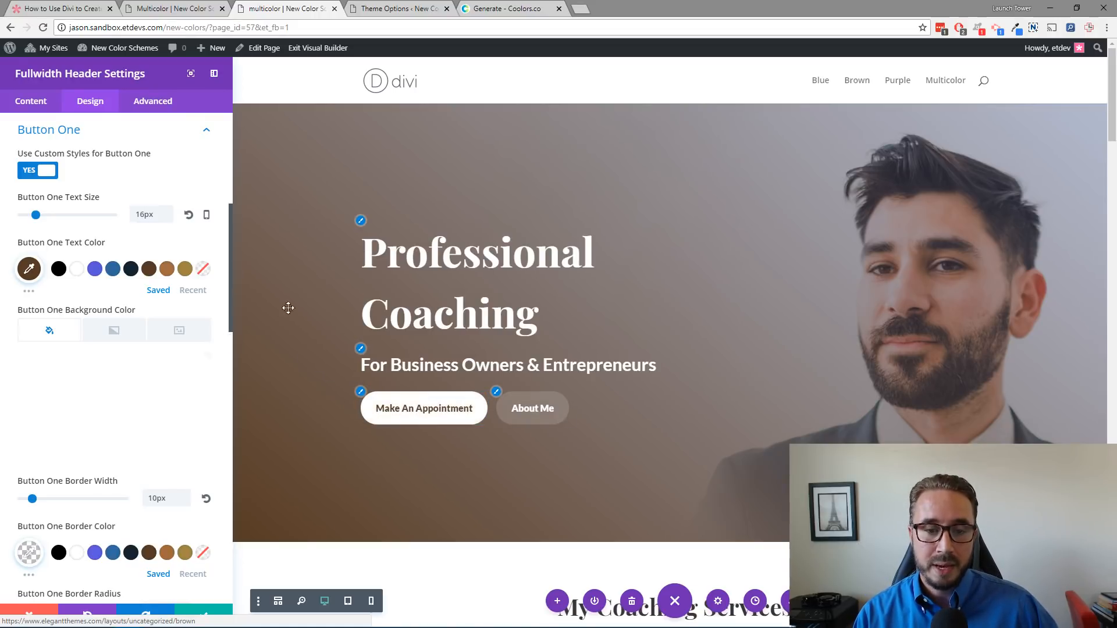
scroll(605, 367, "down", 8)
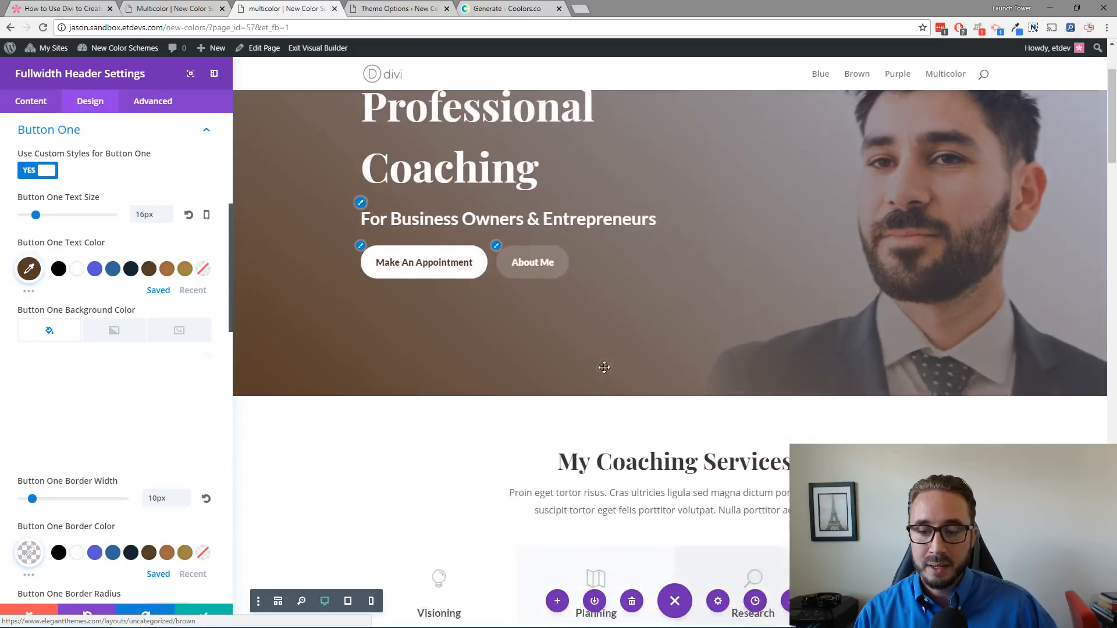
scroll(521, 290, "up", 7)
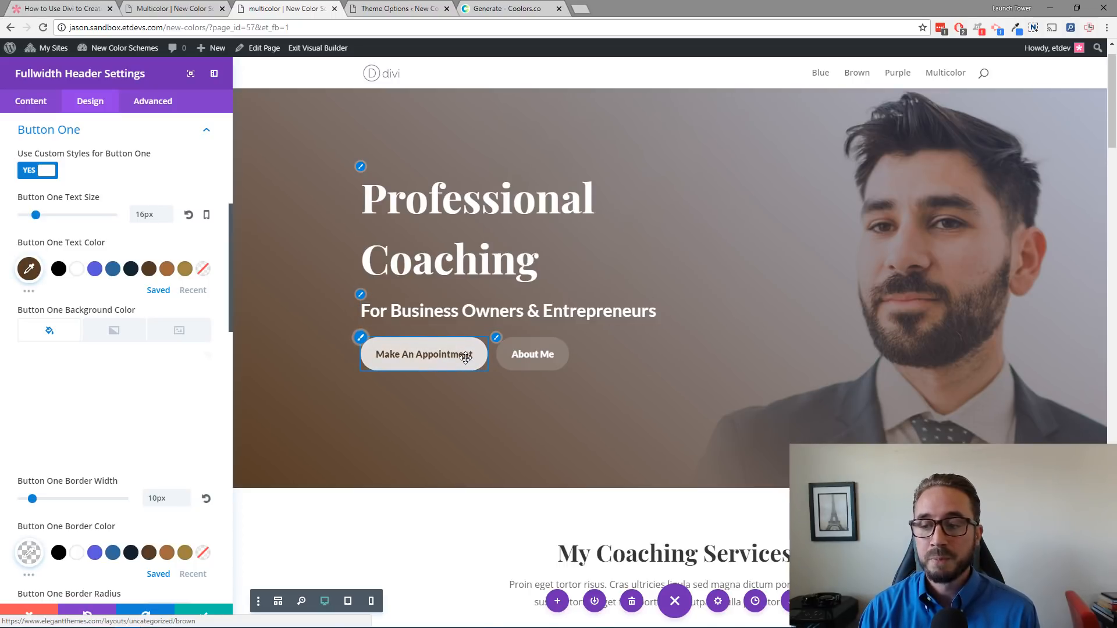
Step: Open Find & Replace for the Button One text color and limit the search to This Section
right_click(31, 273)
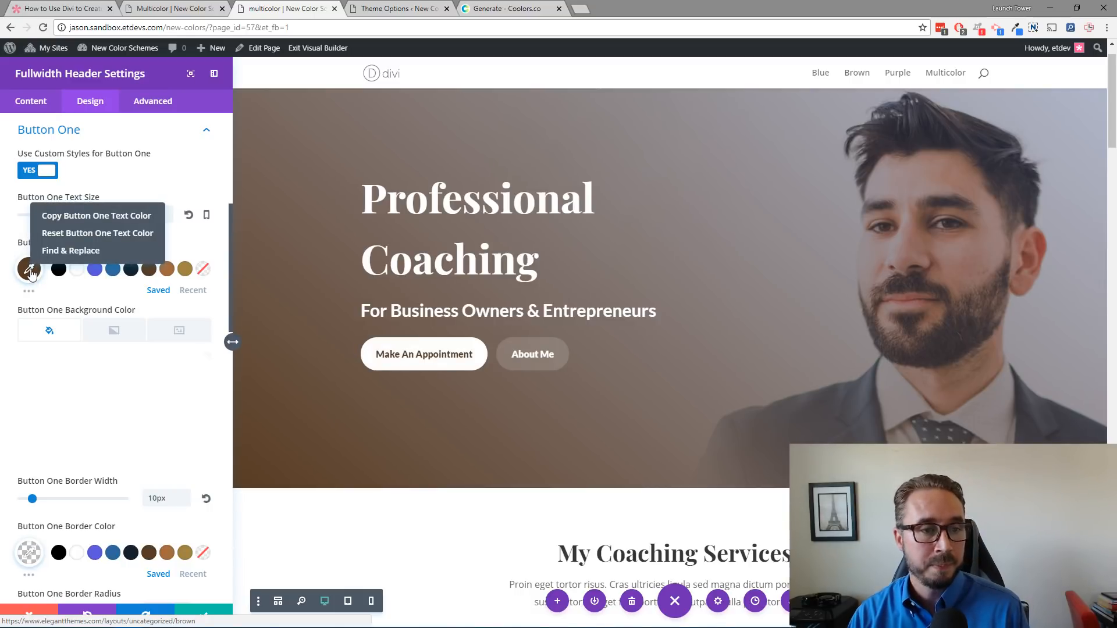
left_click(59, 251)
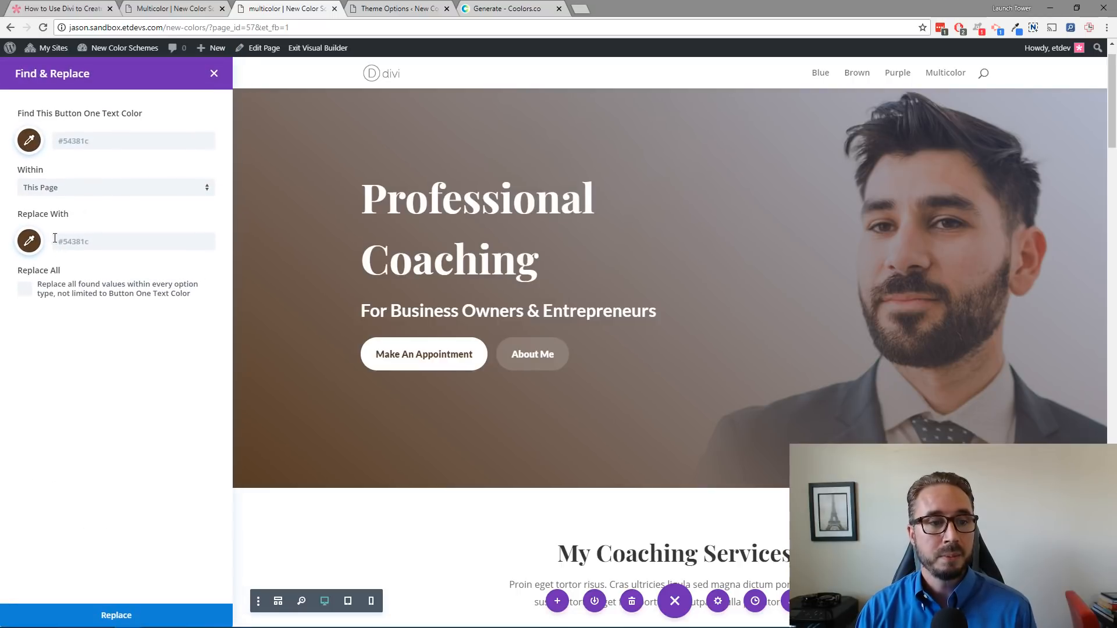
left_click(59, 187)
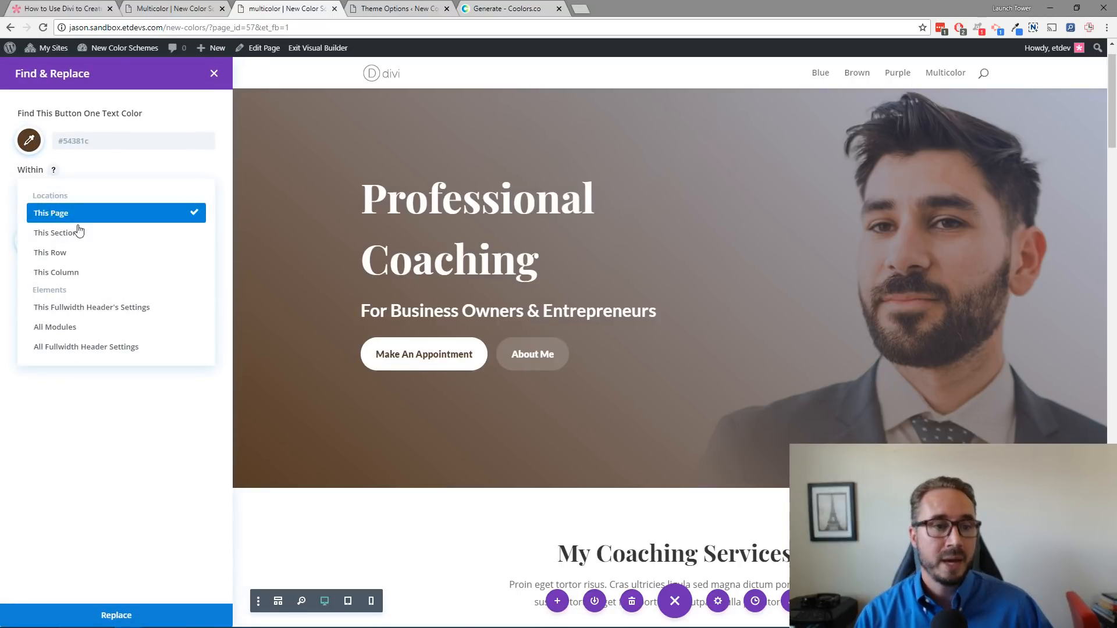
left_click(93, 172)
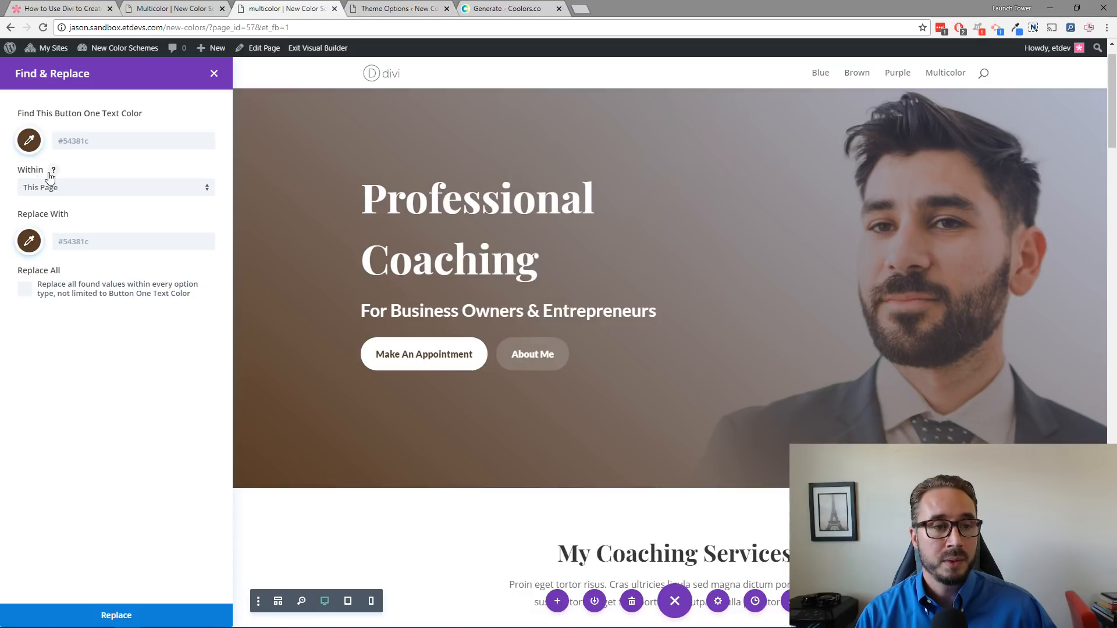
left_click(67, 189)
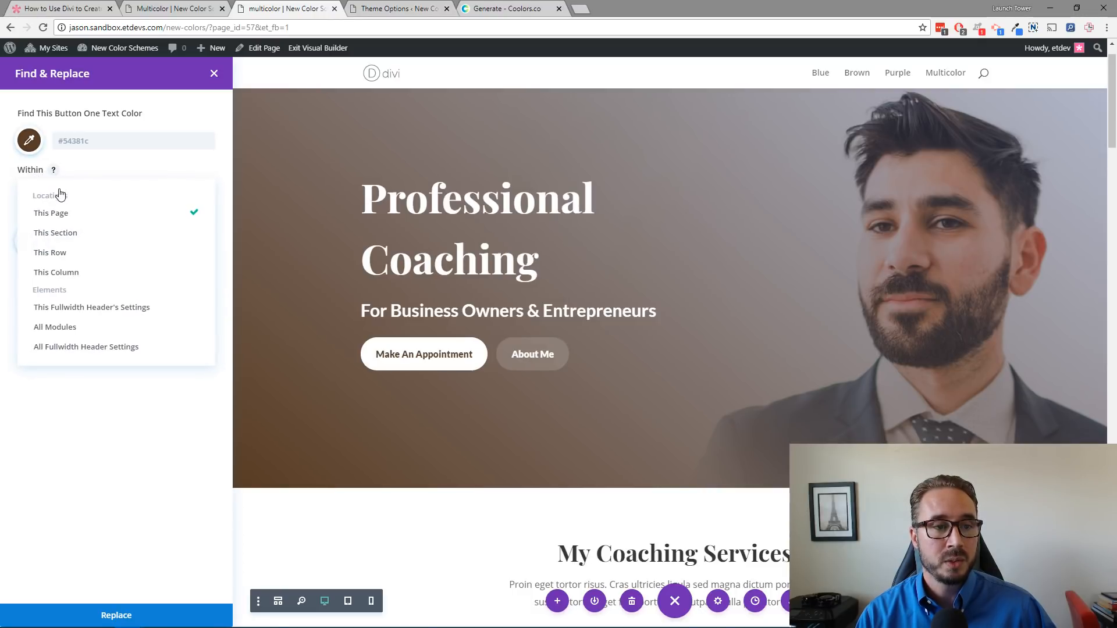
left_click(68, 232)
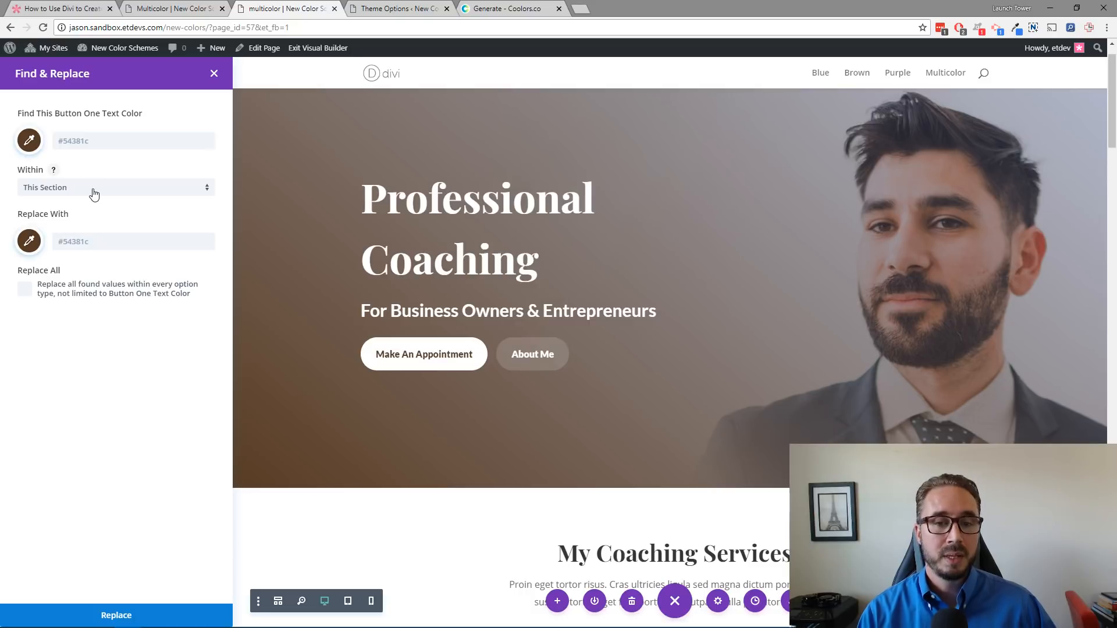
Step: Replace the brown with the dark navy #0f1f2e using Replace All within the section, then save and close the header settings
left_click(29, 240)
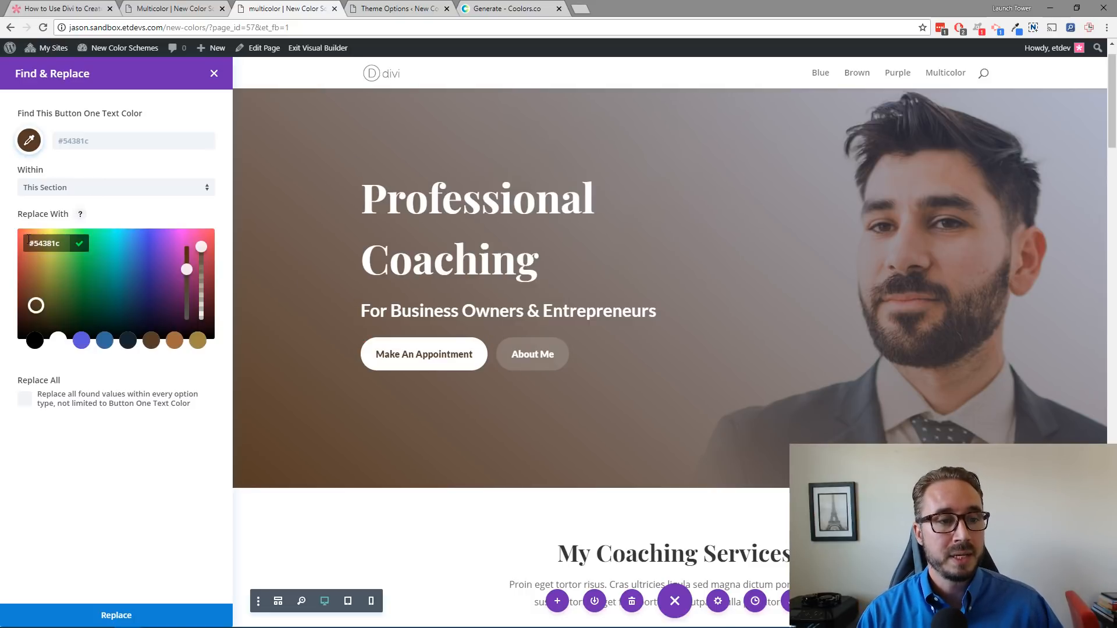
left_click(129, 342)
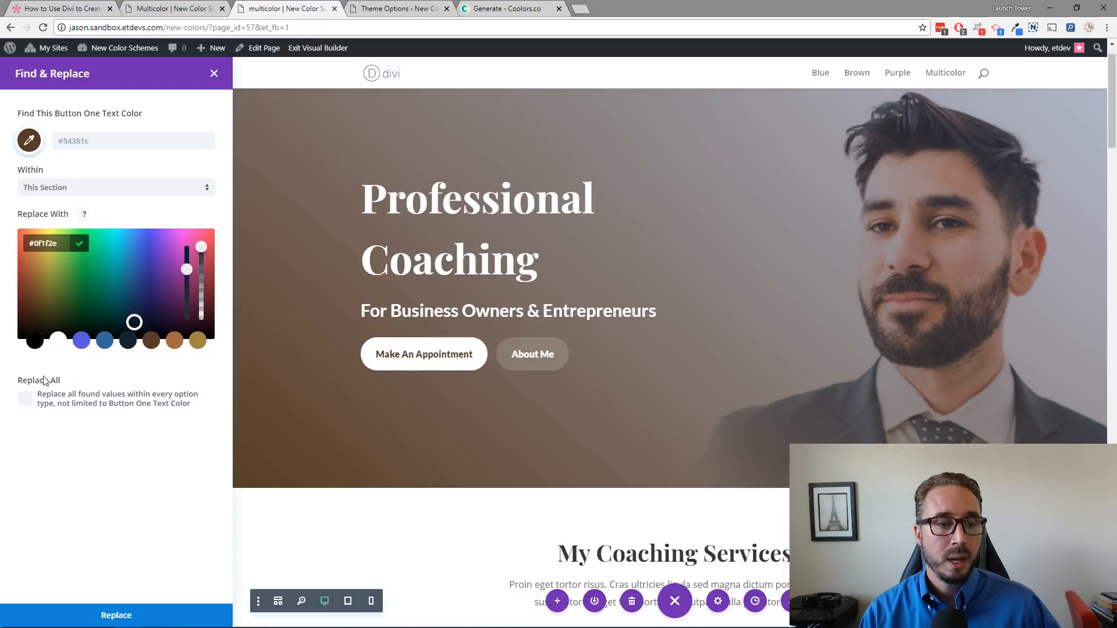
left_click(63, 376)
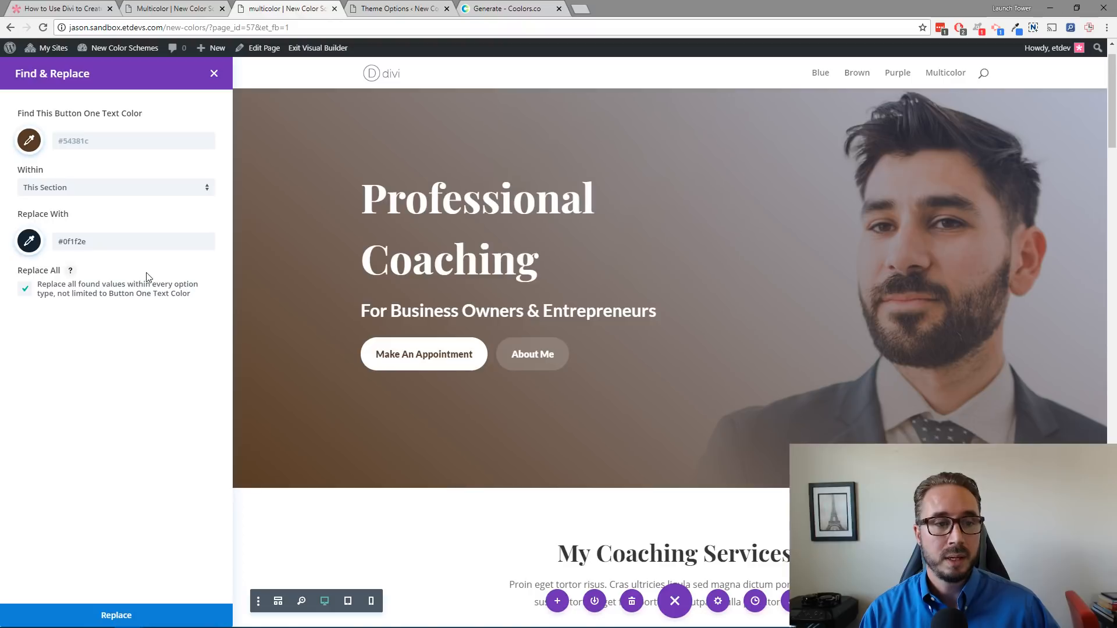
left_click(119, 615)
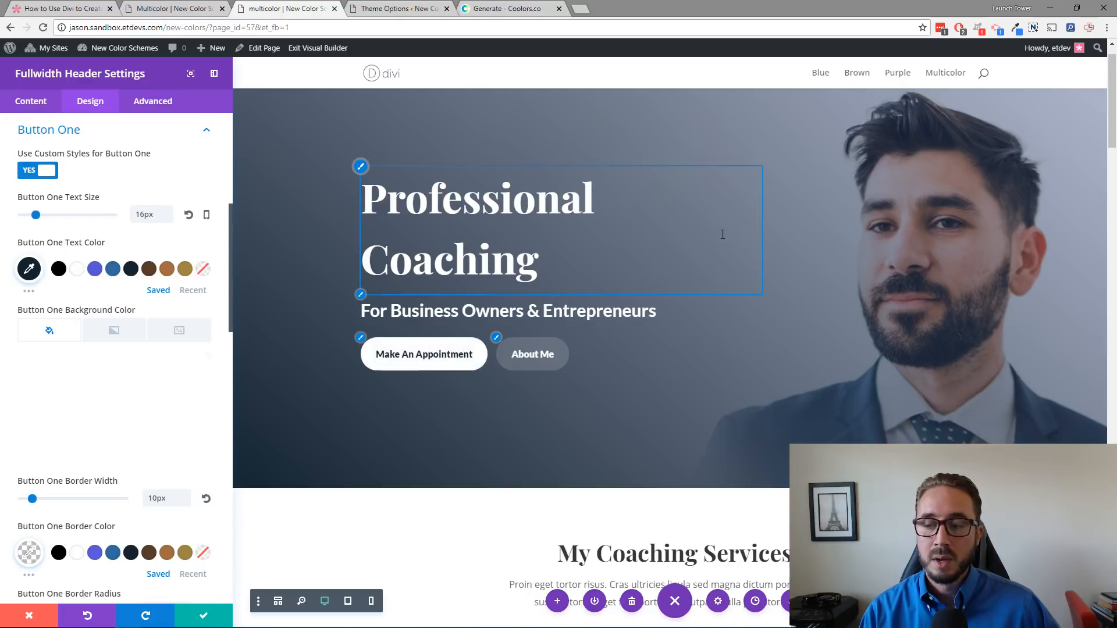
scroll(574, 273, "down", 10)
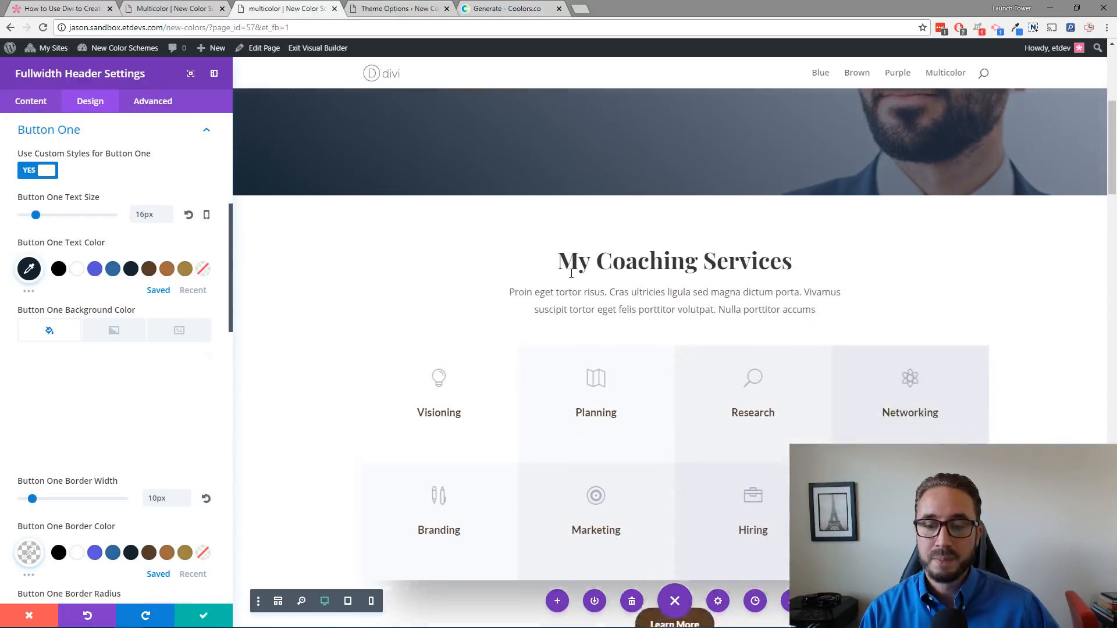
scroll(569, 273, "down", 8)
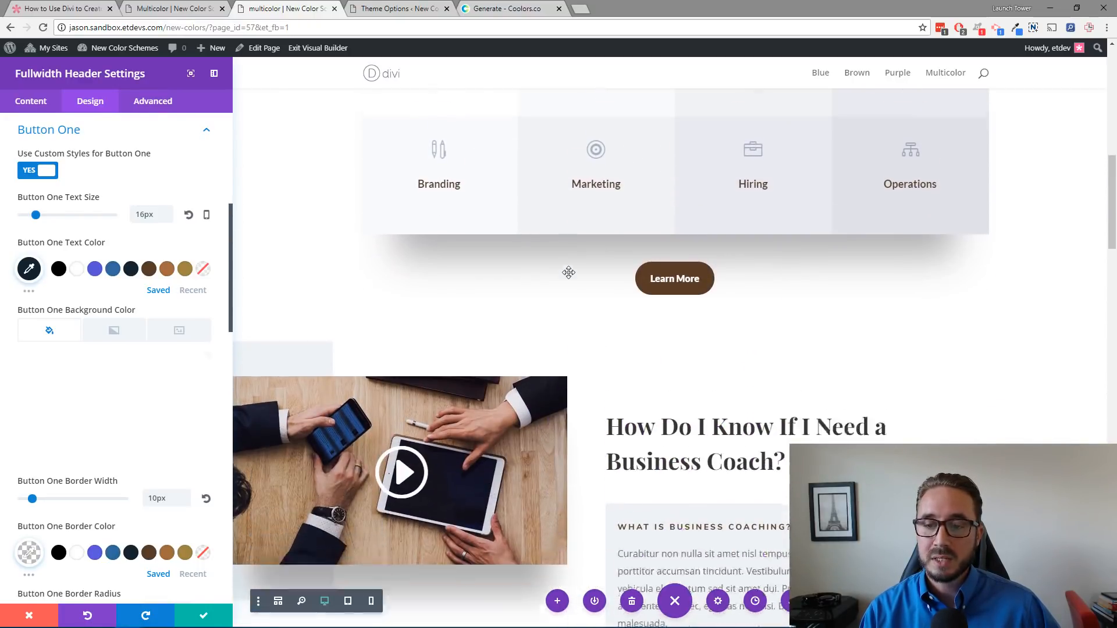
scroll(569, 278, "up", 8)
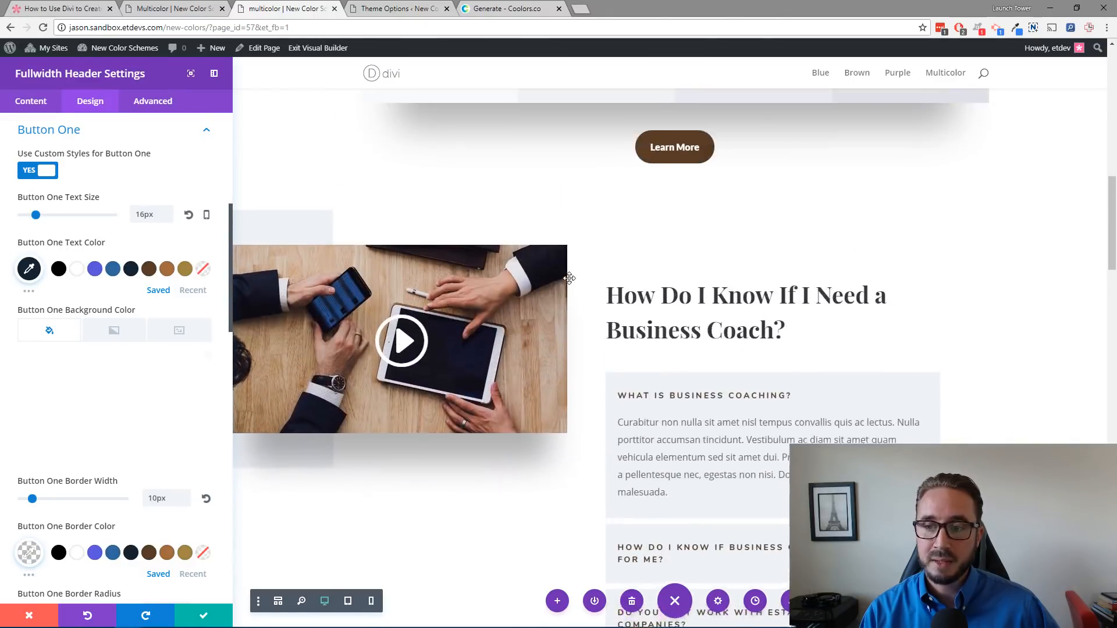
scroll(570, 278, "up", 2)
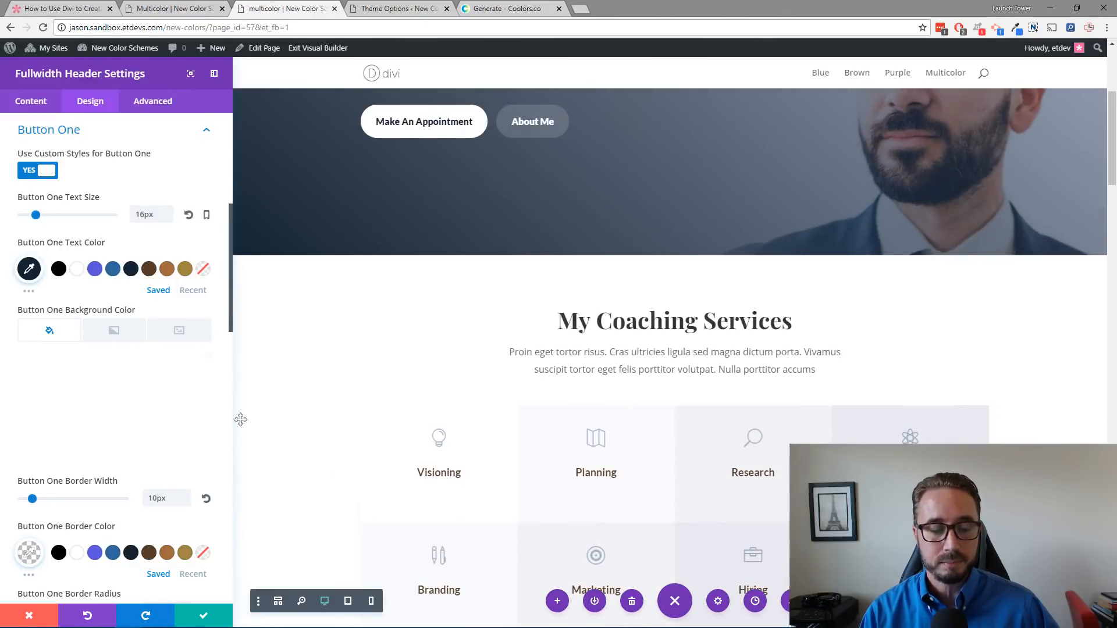
left_click(206, 617)
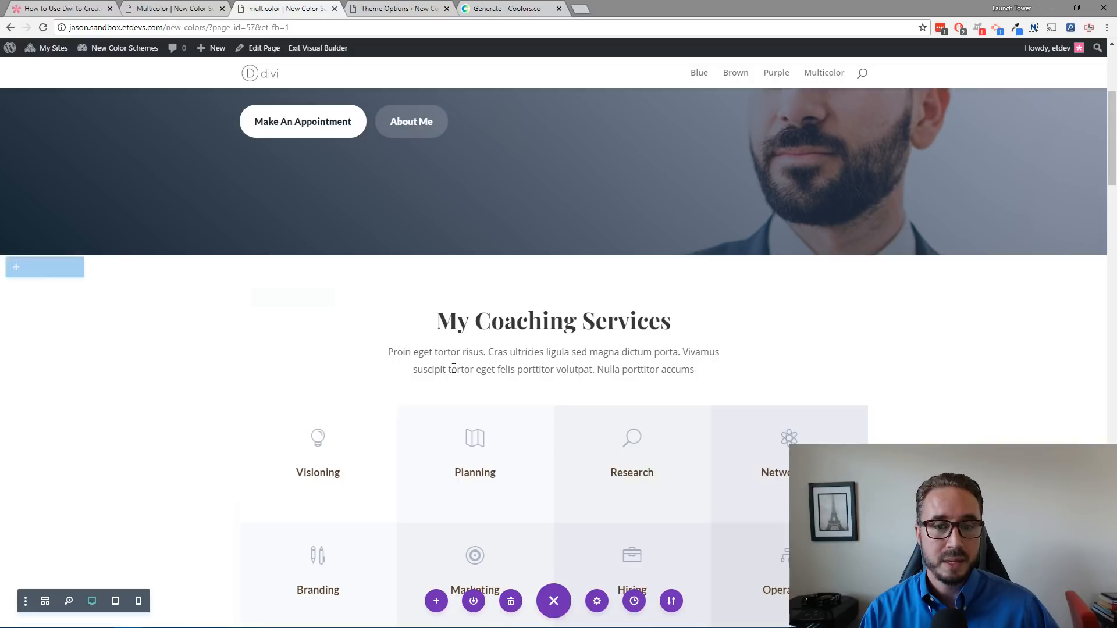
Step: Scroll through the page to check which sections were recolored
scroll(410, 228, "up", 4)
scroll(377, 259, "down", 5)
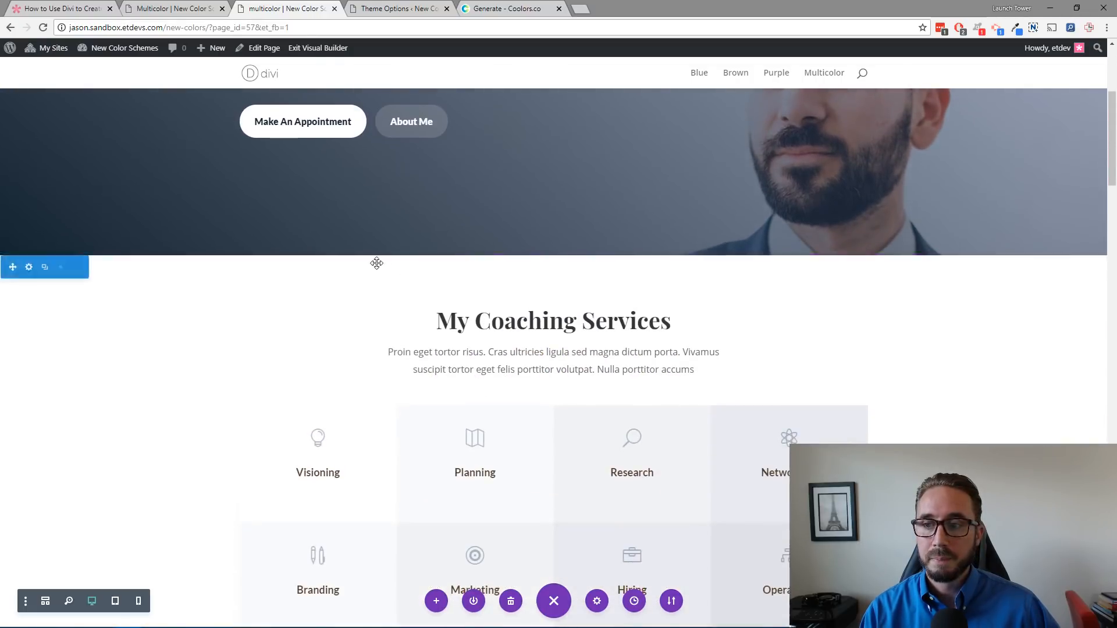
scroll(376, 262, "up", 5)
scroll(377, 263, "down", 5)
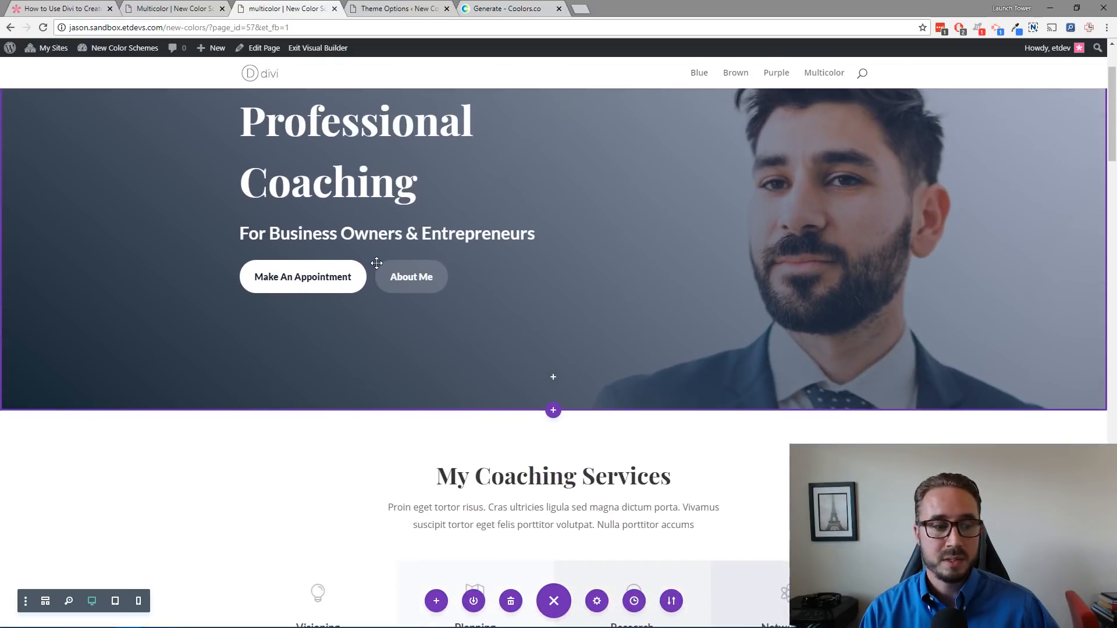
scroll(480, 274, "down", 4)
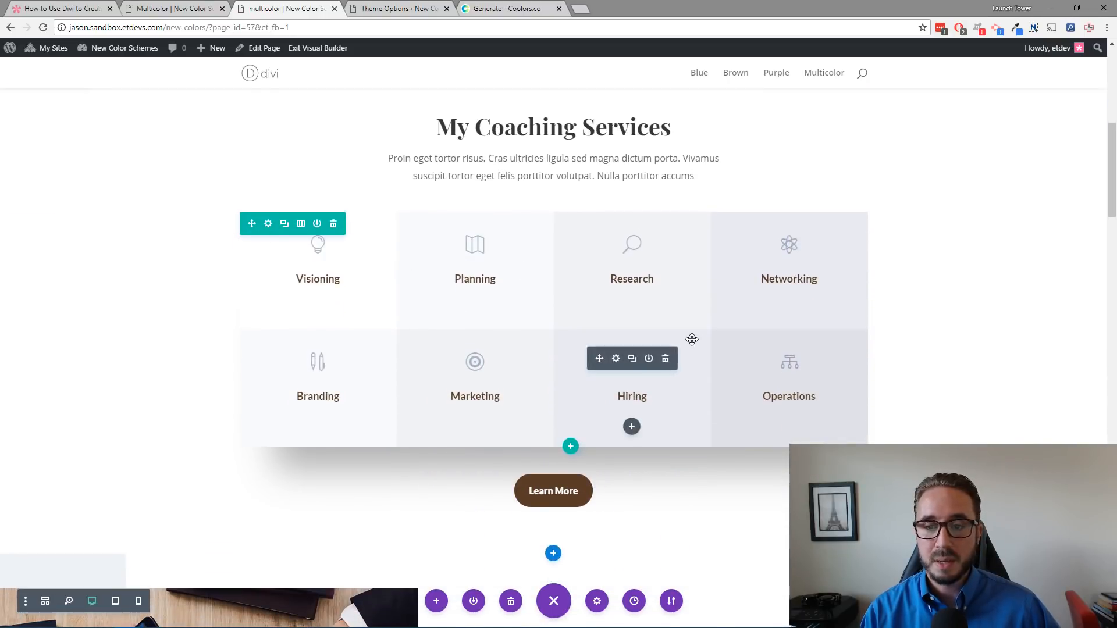
scroll(690, 337, "down", 2)
scroll(721, 304, "up", 2)
scroll(508, 299, "down", 10)
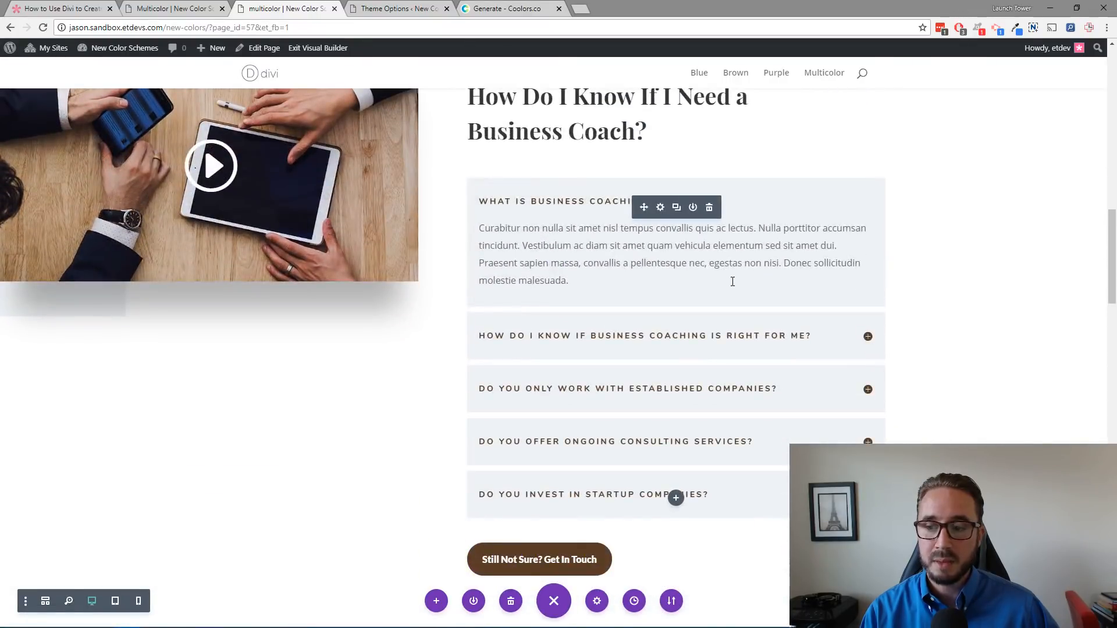
scroll(731, 279, "up", 2)
scroll(732, 286, "down", 3)
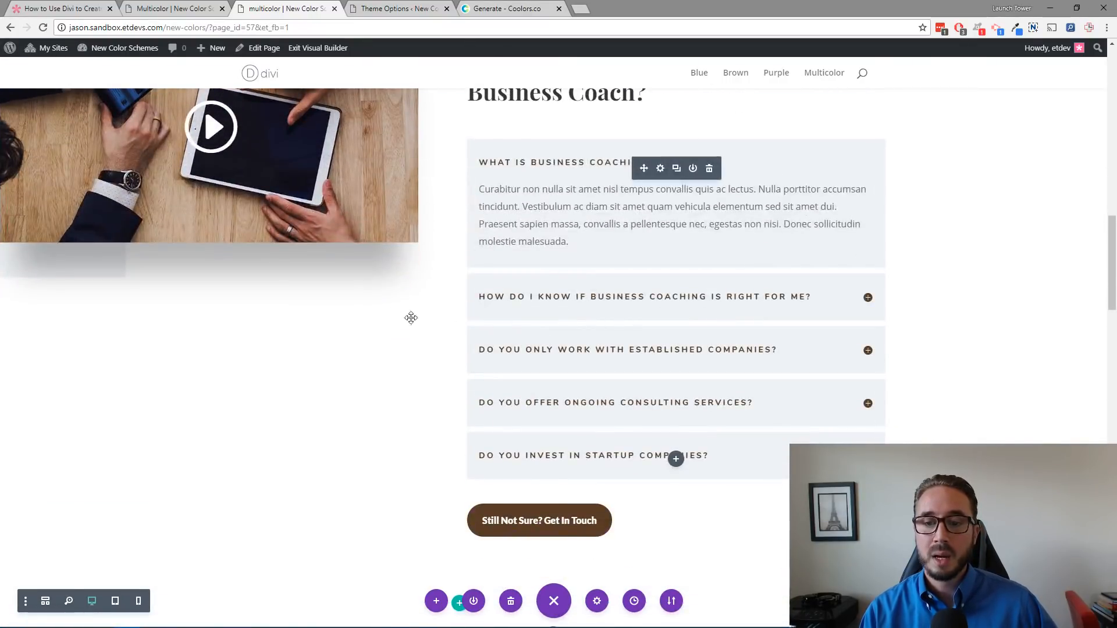
Step: Open the settings of the "Still Not Sure? Get In Touch" button and launch Find & Replace for its background color
scroll(401, 315, "down", 3)
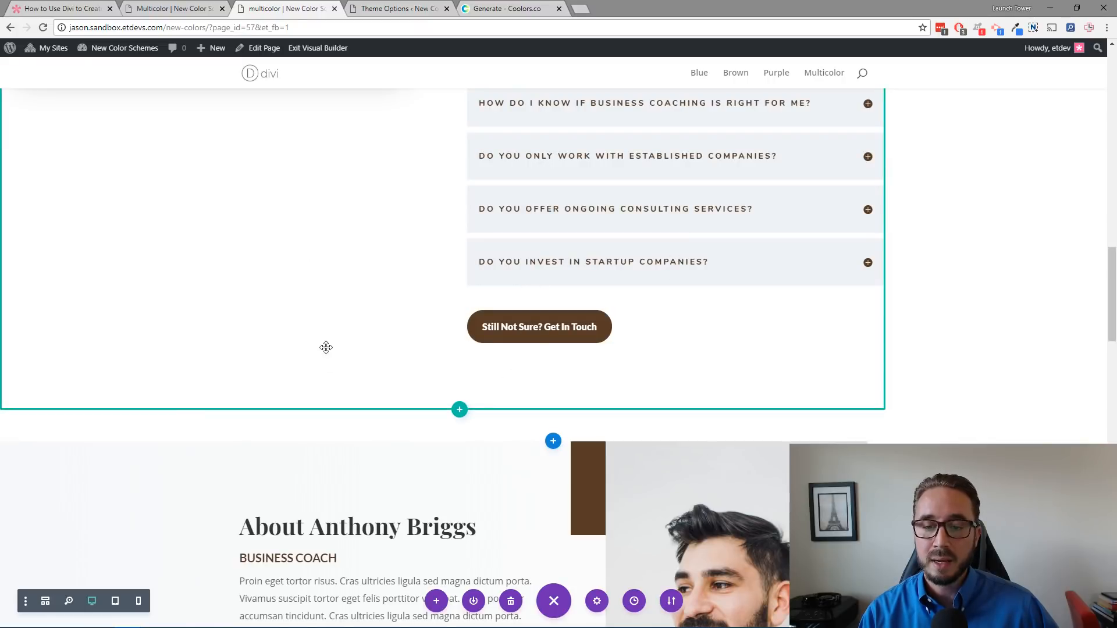
mouse_move(959, 373)
scroll(931, 360, "up", 1)
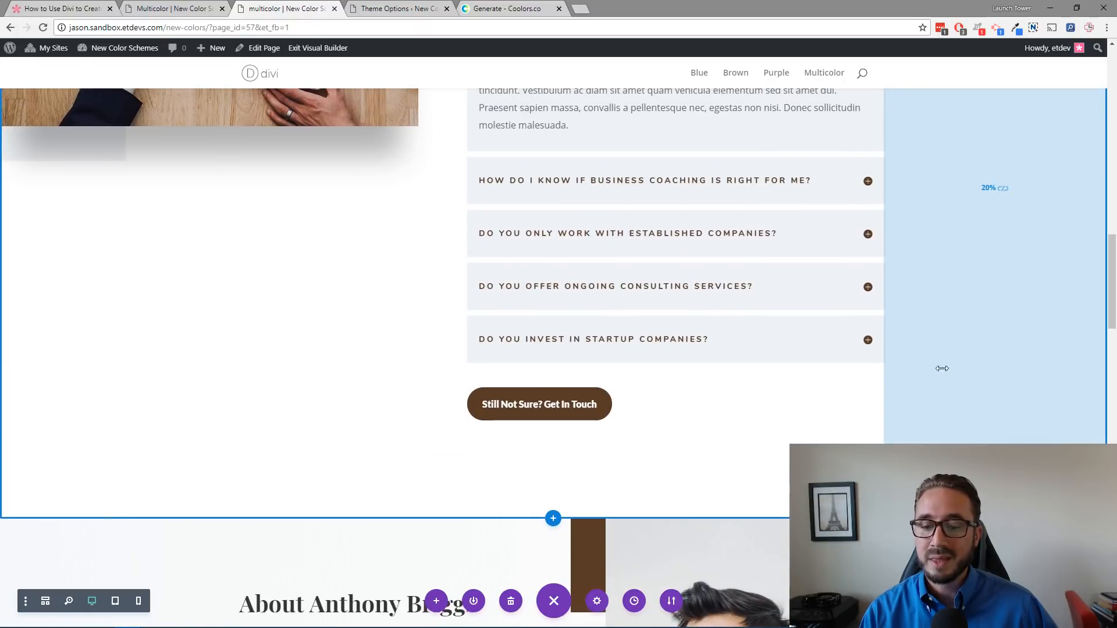
mouse_move(646, 396)
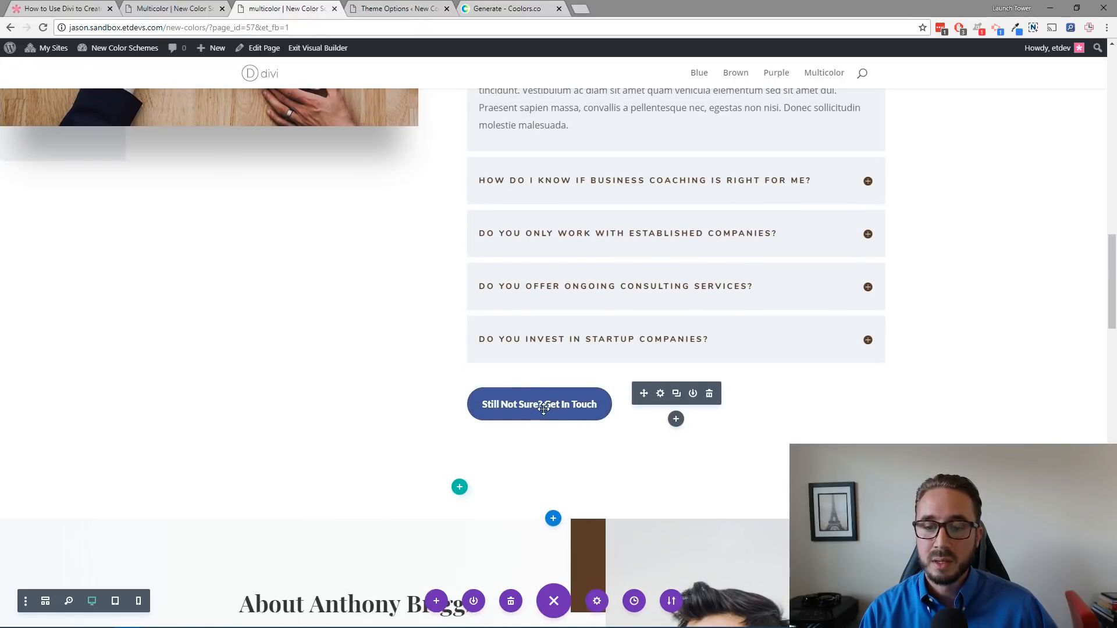
left_click(661, 394)
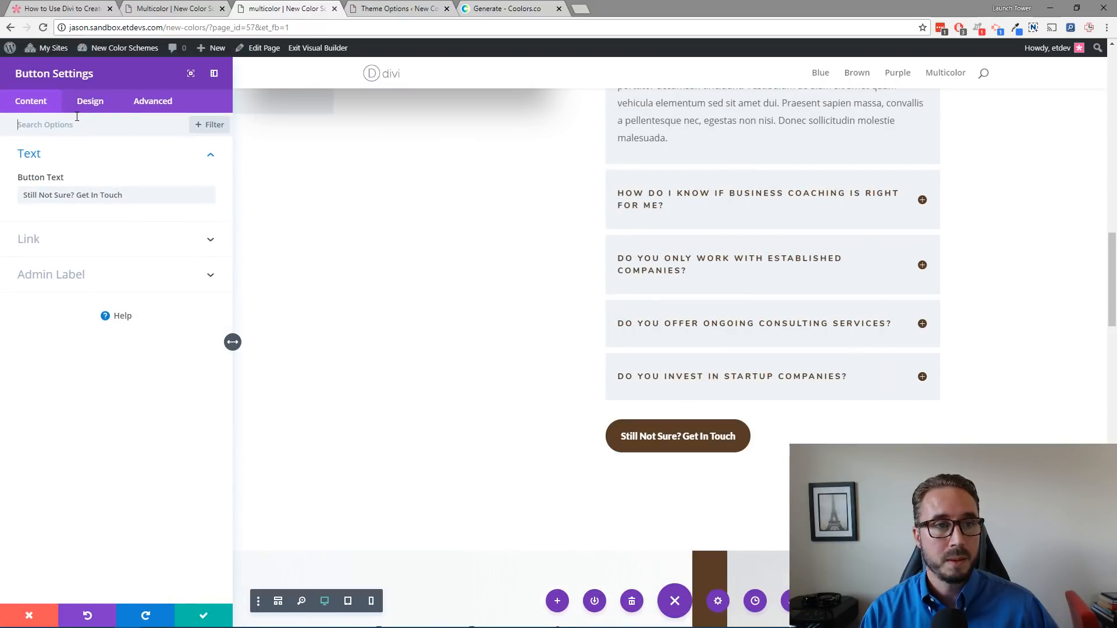
left_click(91, 102)
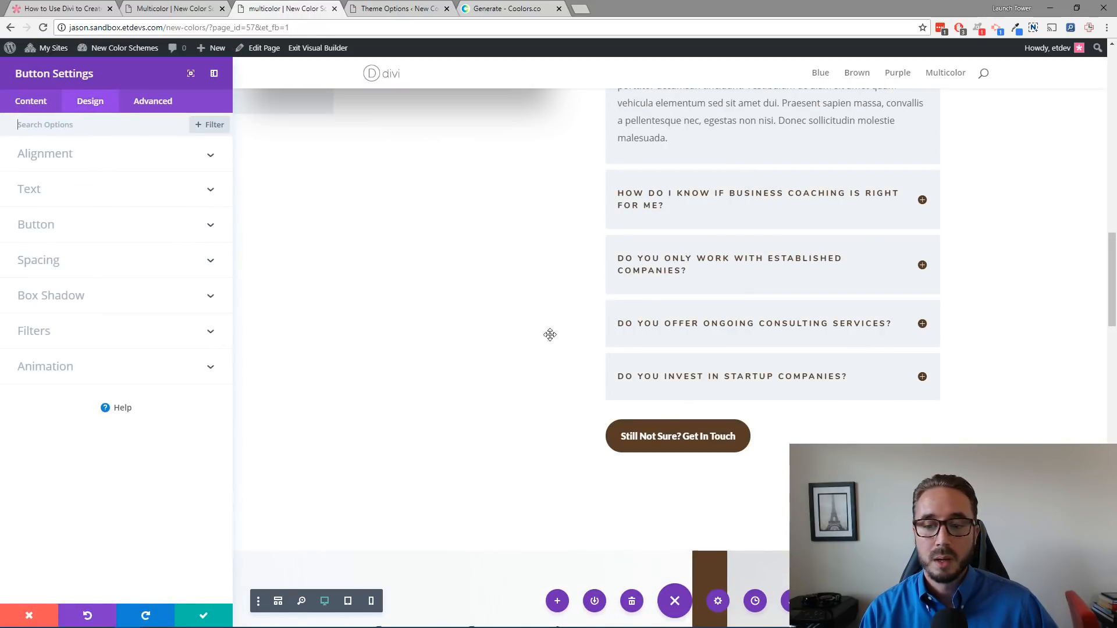
left_click(45, 223)
scroll(99, 287, "down", 3)
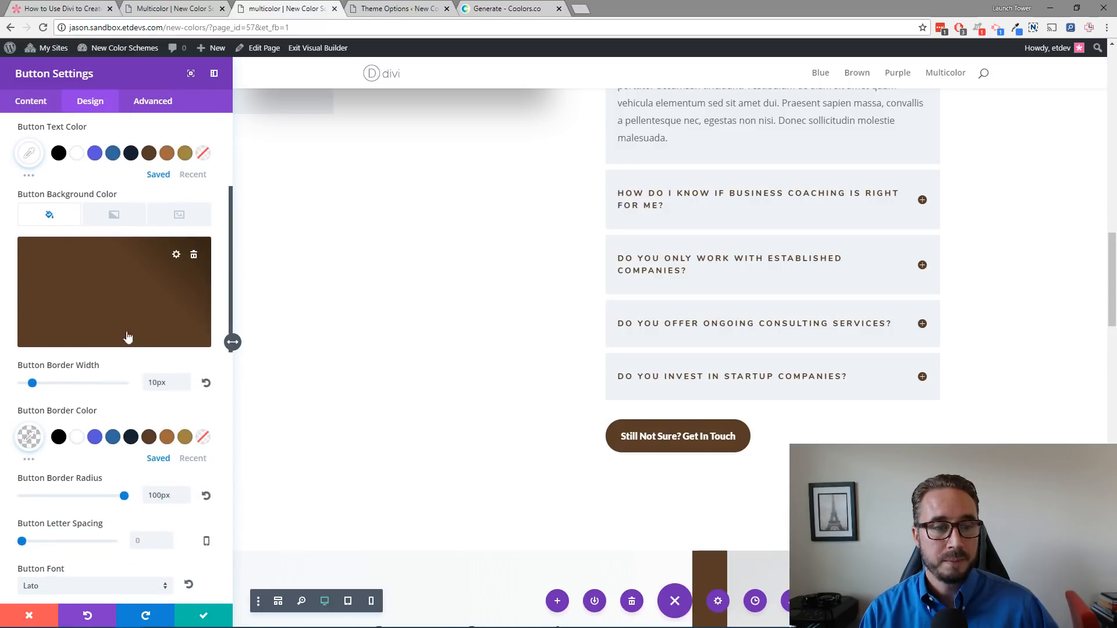
right_click(106, 295)
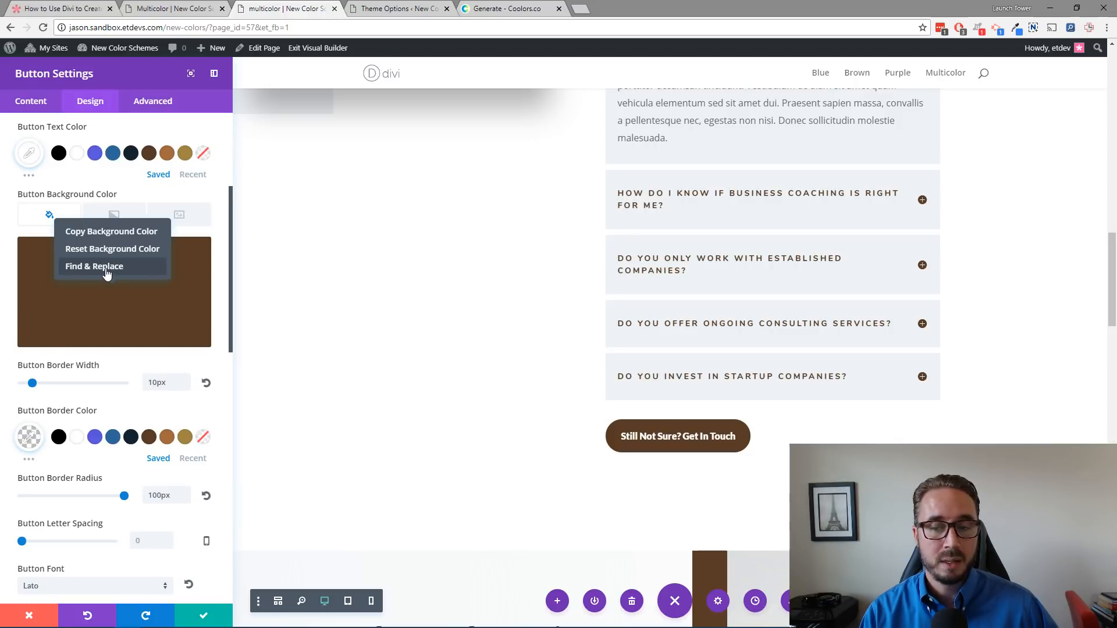
left_click(106, 267)
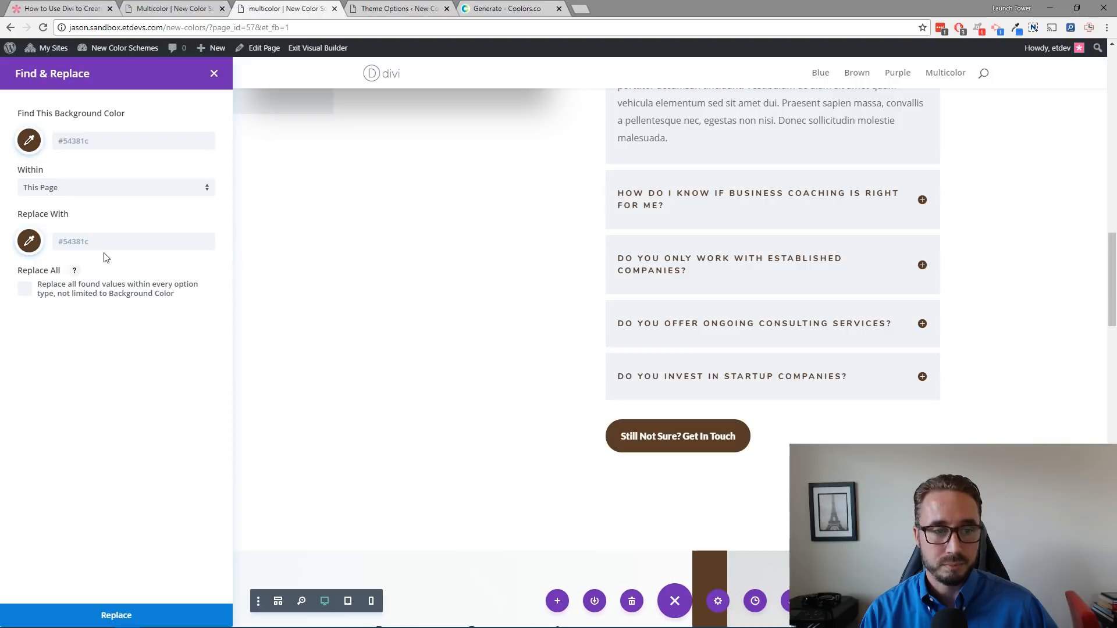
Step: Replace the brown #54381c with the blue #366ba2 within This Section, with Replace All enabled
left_click(80, 194)
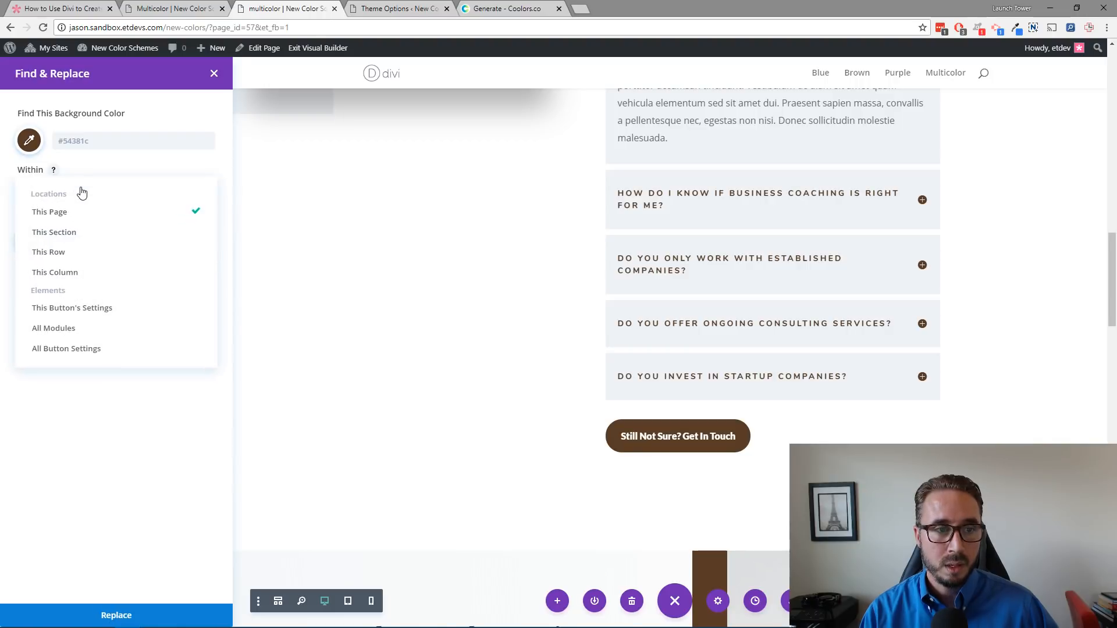
left_click(81, 235)
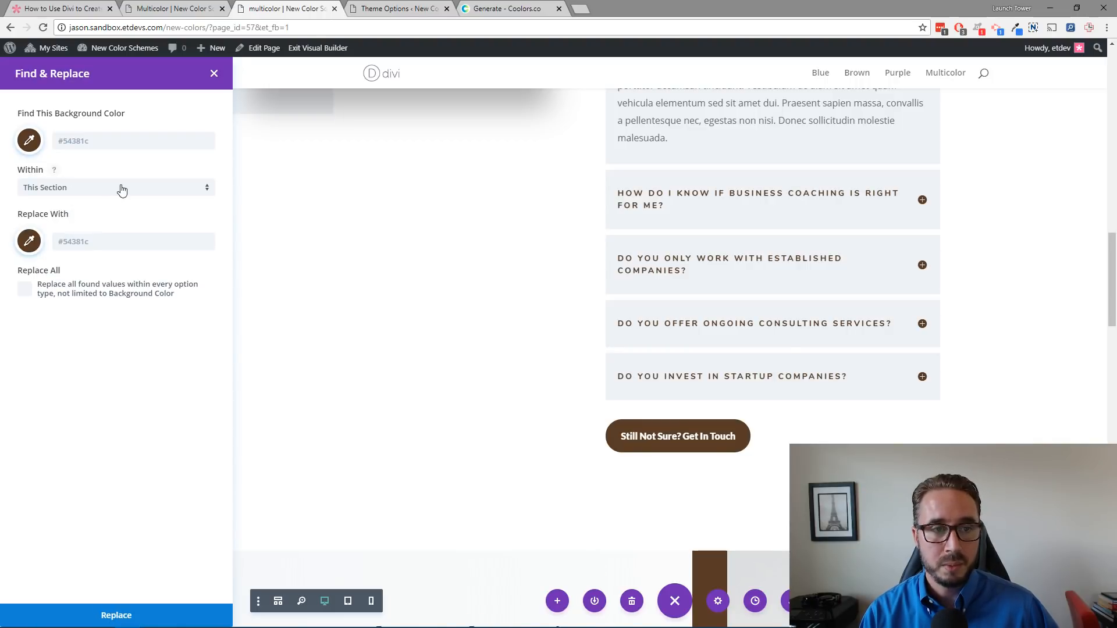
scroll(633, 352, "up", 3)
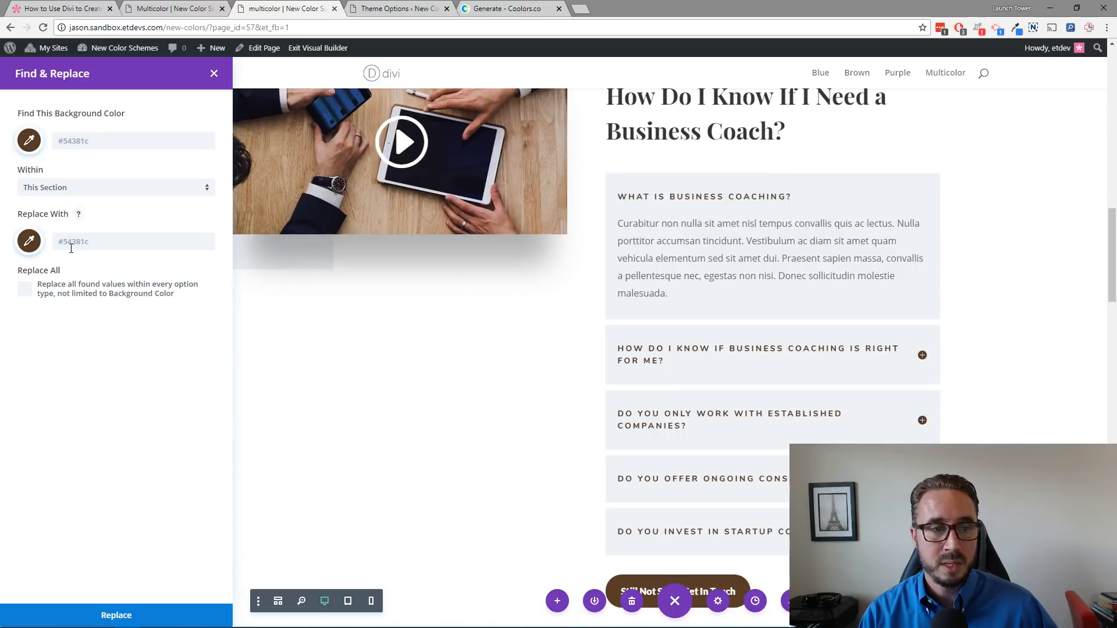
left_click(30, 241)
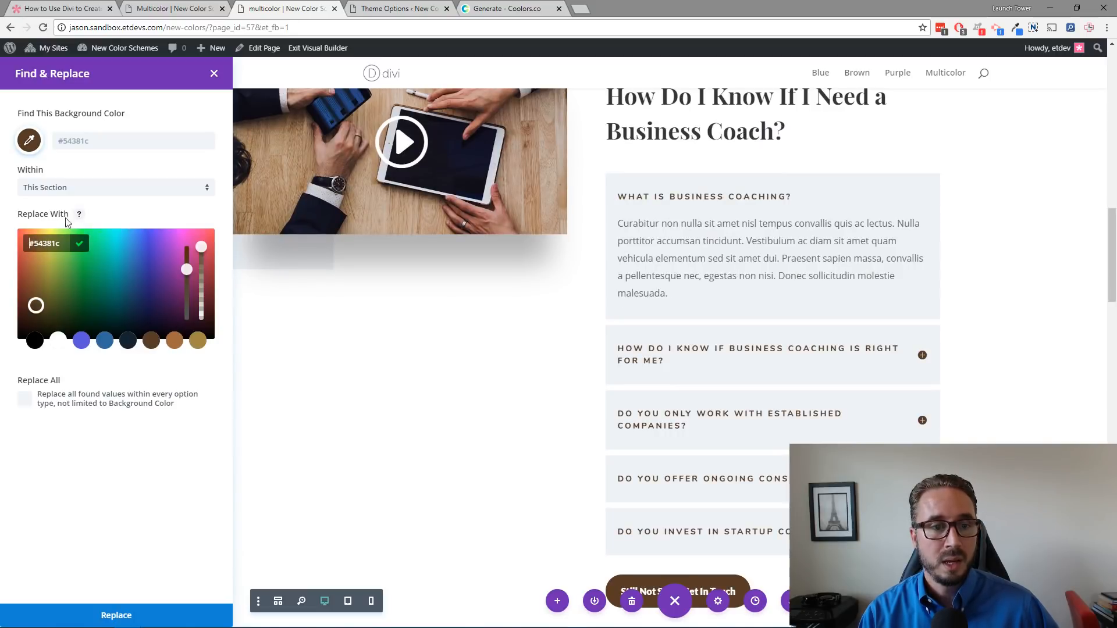
left_click(105, 343)
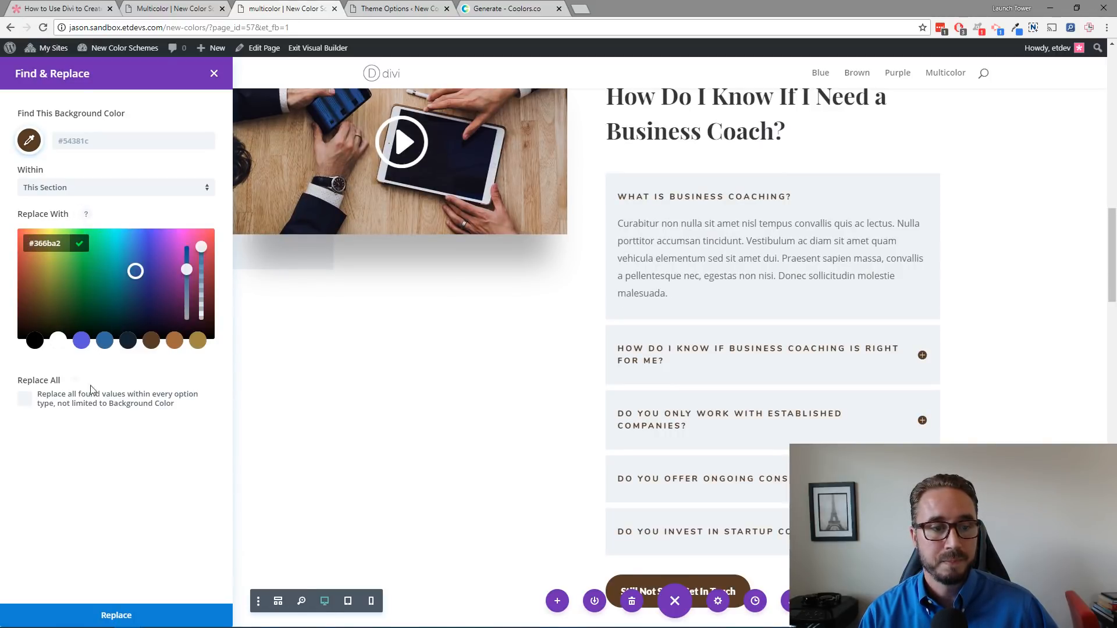
left_click(26, 402)
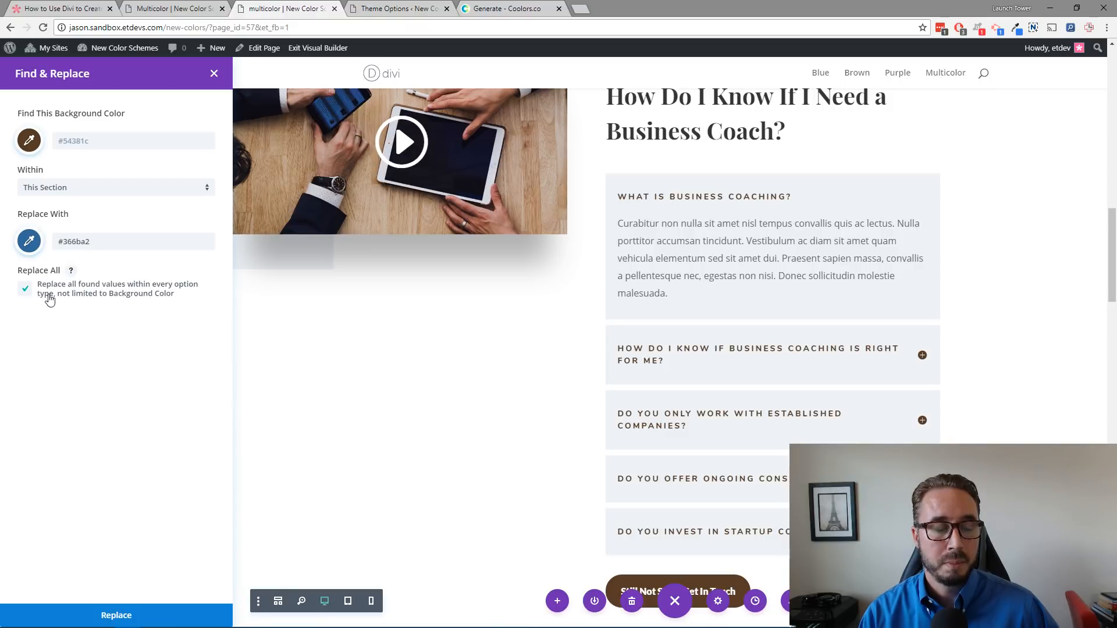
left_click(118, 615)
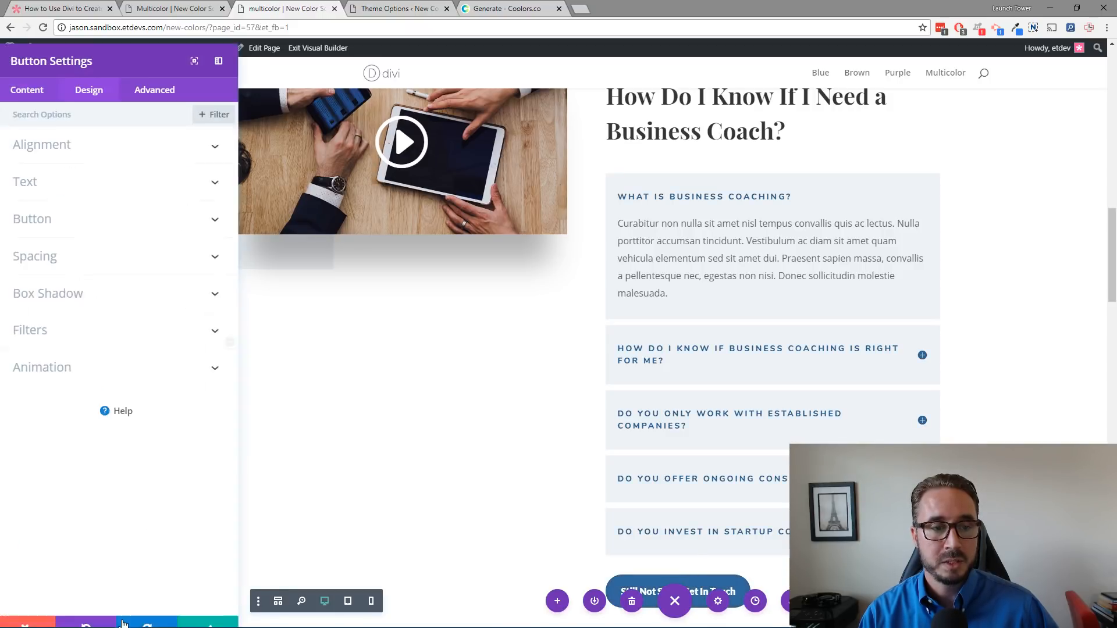
Step: Save and close the button settings
scroll(461, 428, "up", 5)
scroll(460, 428, "down", 10)
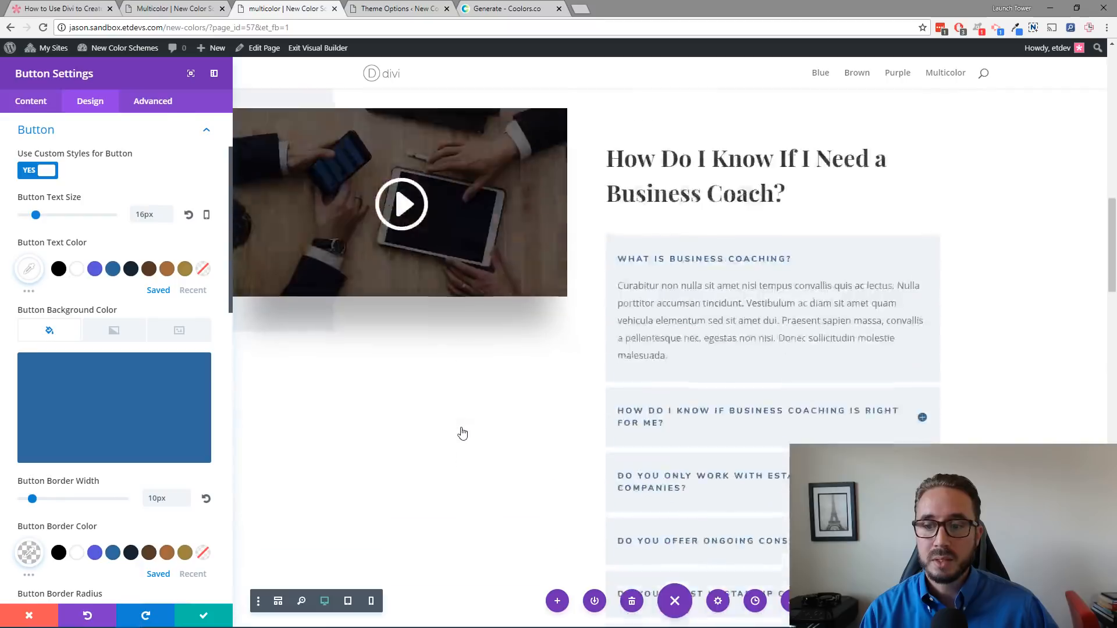
scroll(461, 428, "up", 4)
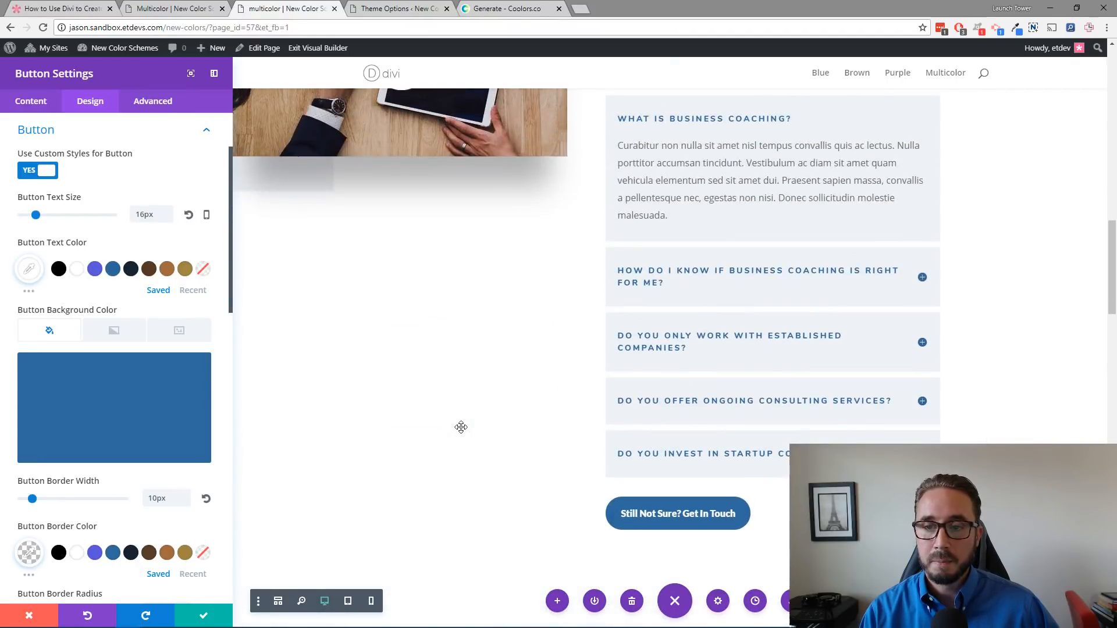
scroll(495, 373, "up", 2)
scroll(484, 396, "down", 3)
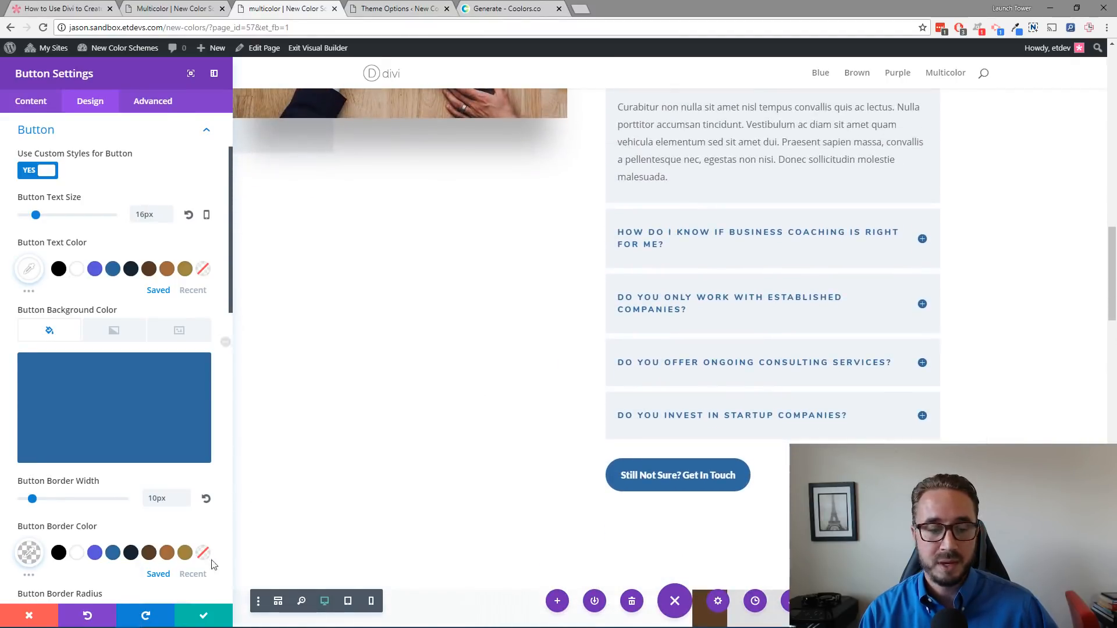
left_click(210, 616)
Step: Scroll through the page to check which sections are still brown
scroll(435, 268, "up", 3)
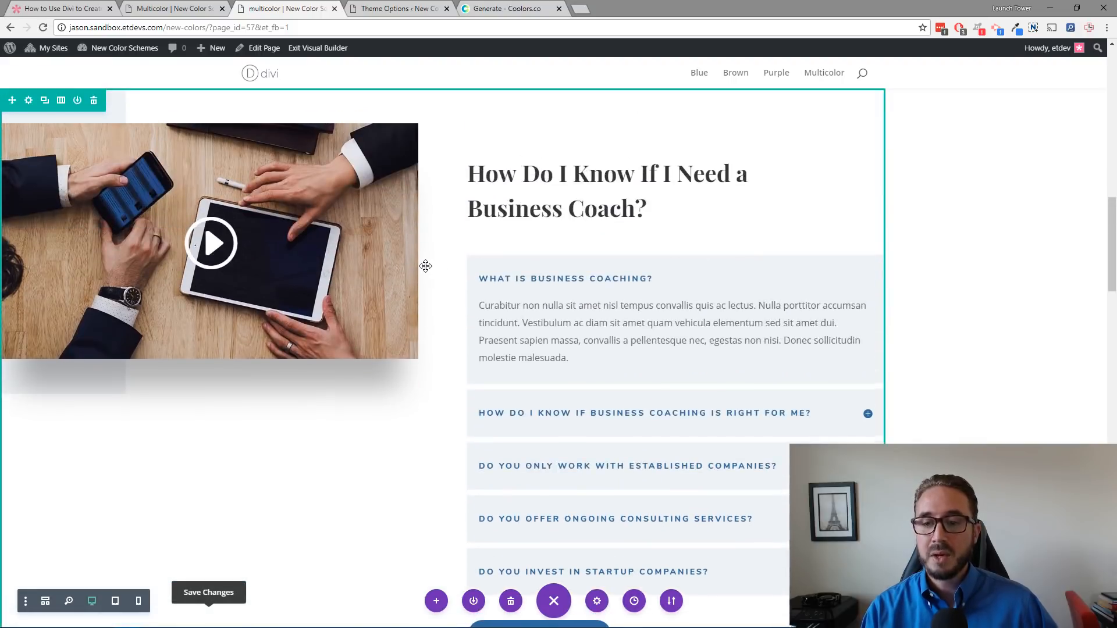
scroll(425, 263, "down", 11)
scroll(423, 283, "down", 20)
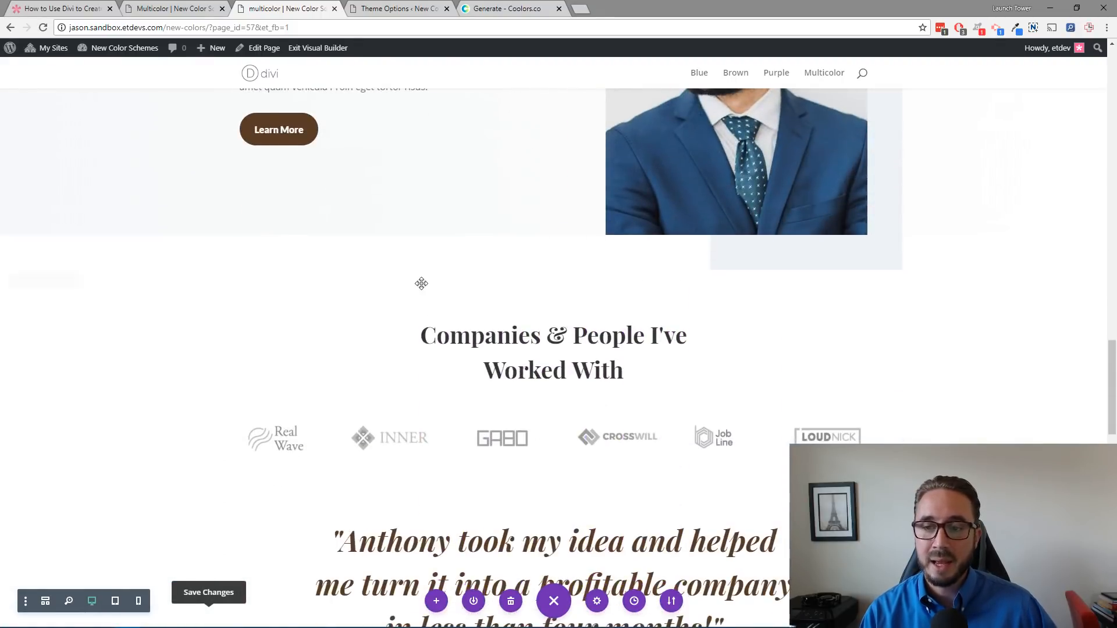
scroll(421, 283, "down", 3)
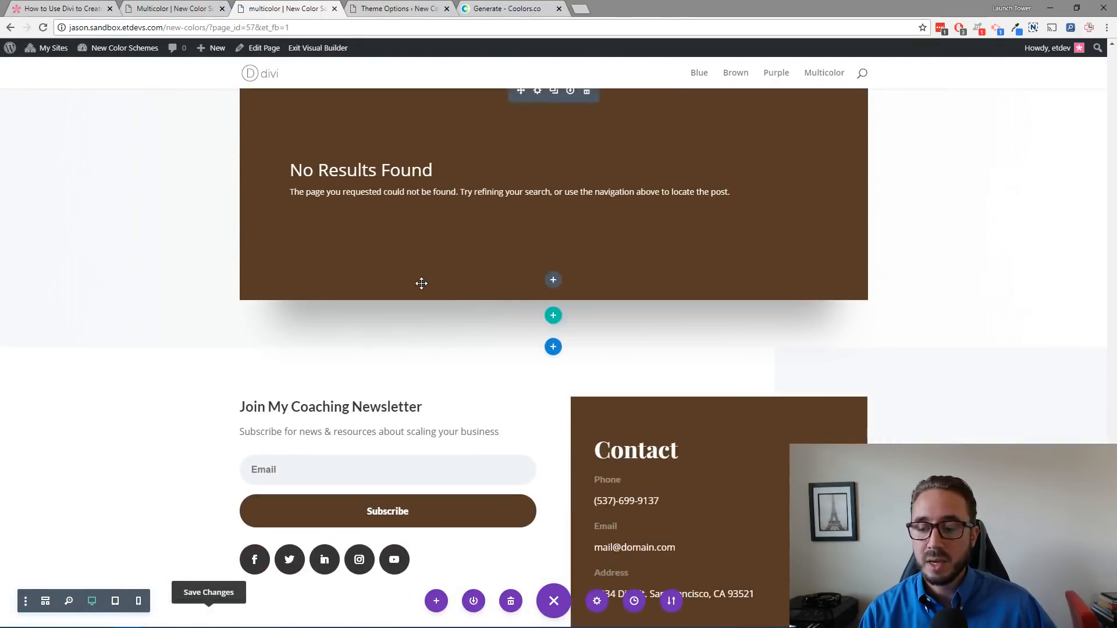
scroll(418, 287, "up", 5)
scroll(417, 288, "down", 7)
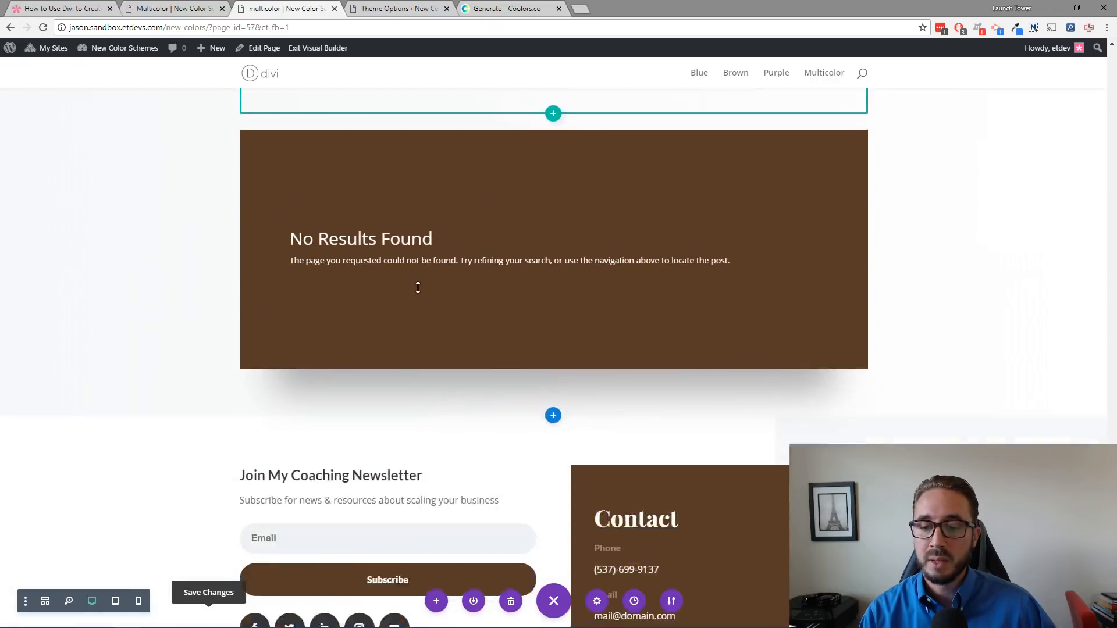
scroll(417, 288, "down", 1)
scroll(416, 288, "up", 10)
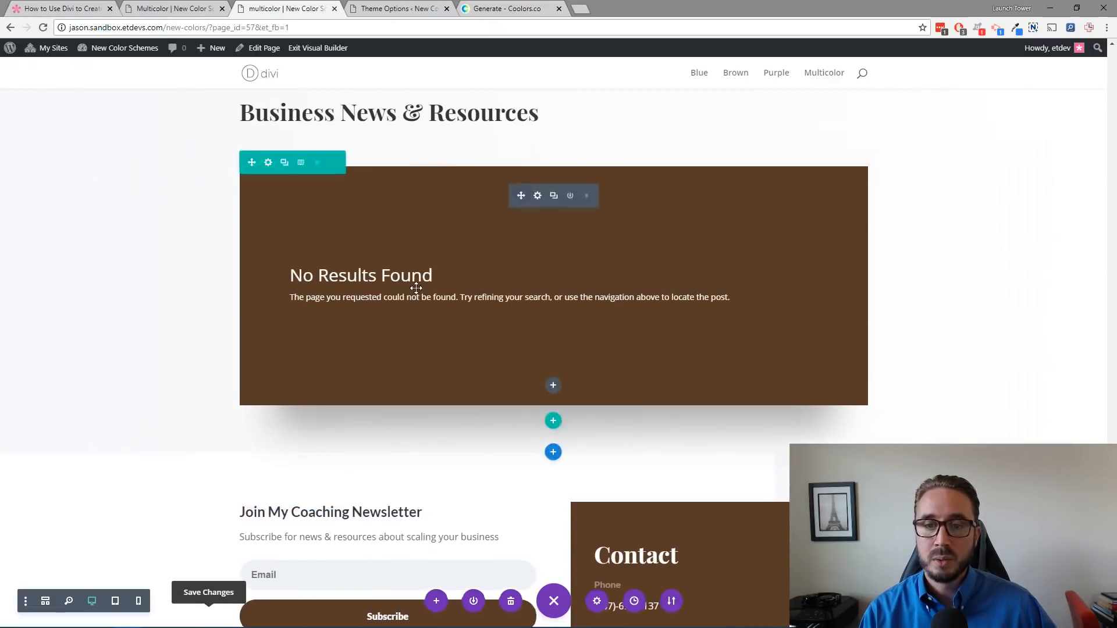
scroll(415, 290, "up", 12)
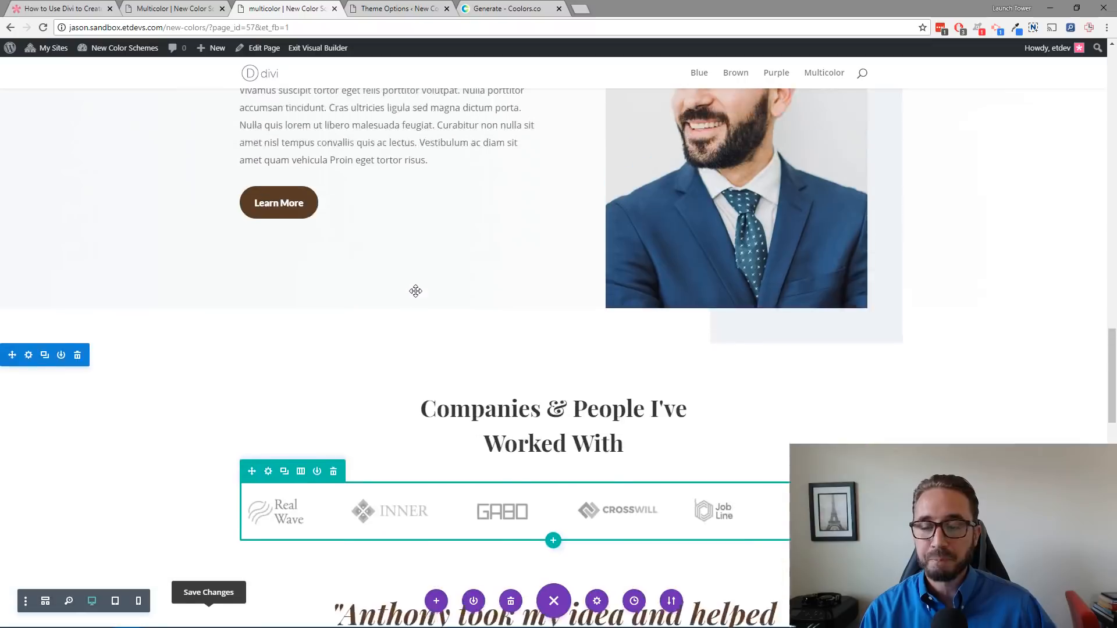
scroll(415, 291, "up", 15)
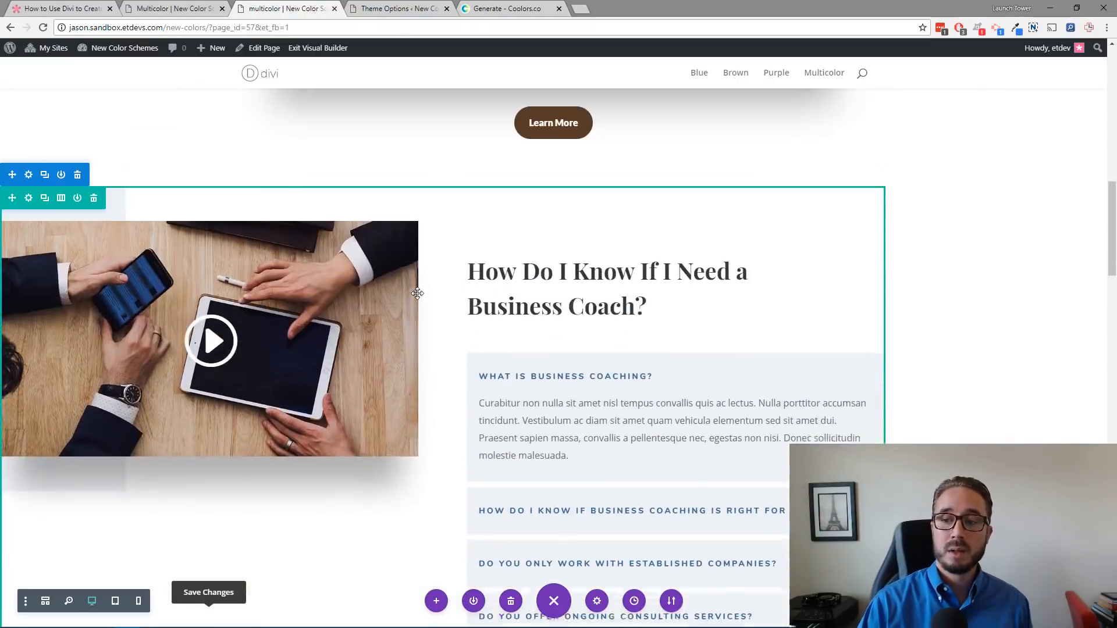
scroll(419, 300, "up", 5)
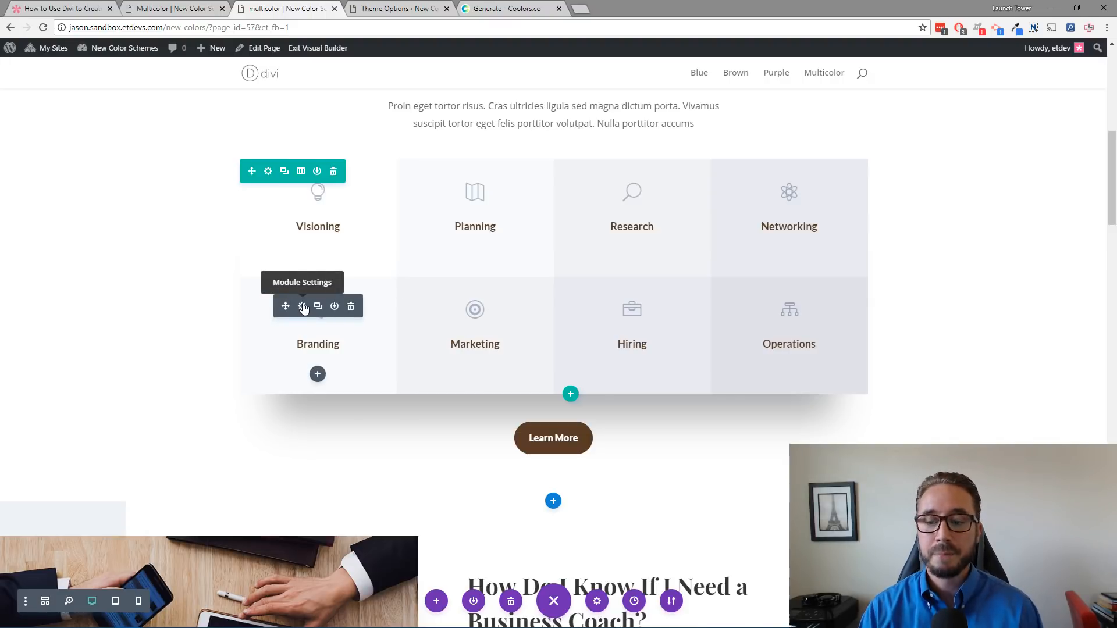
Step: Switch to the admin tab and open the Appearance Menus page
left_click(386, 9)
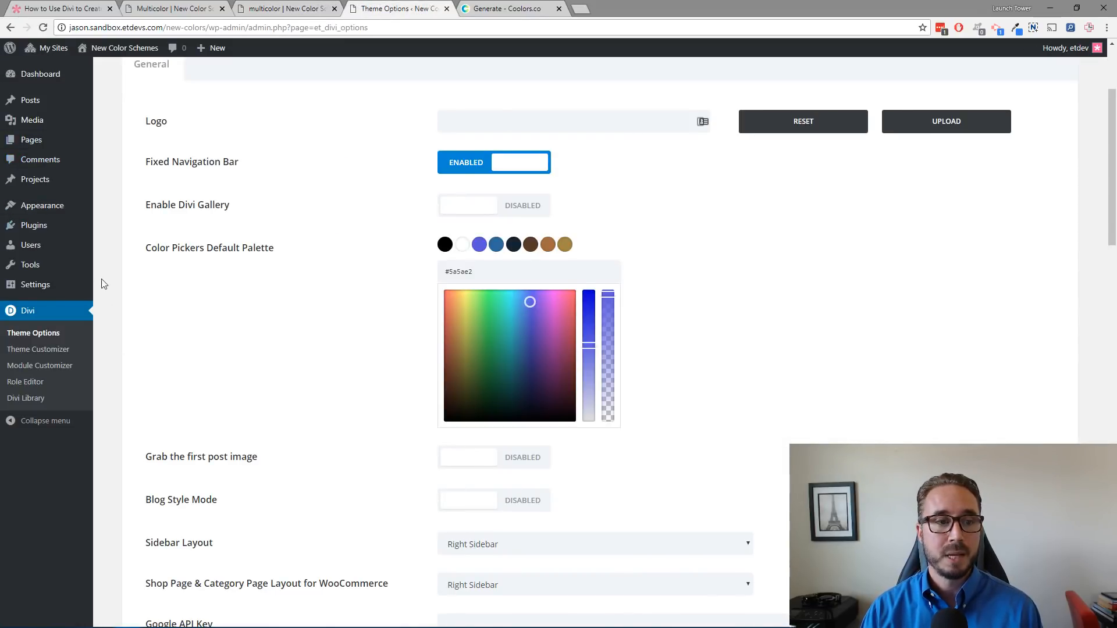
mouse_move(58, 215)
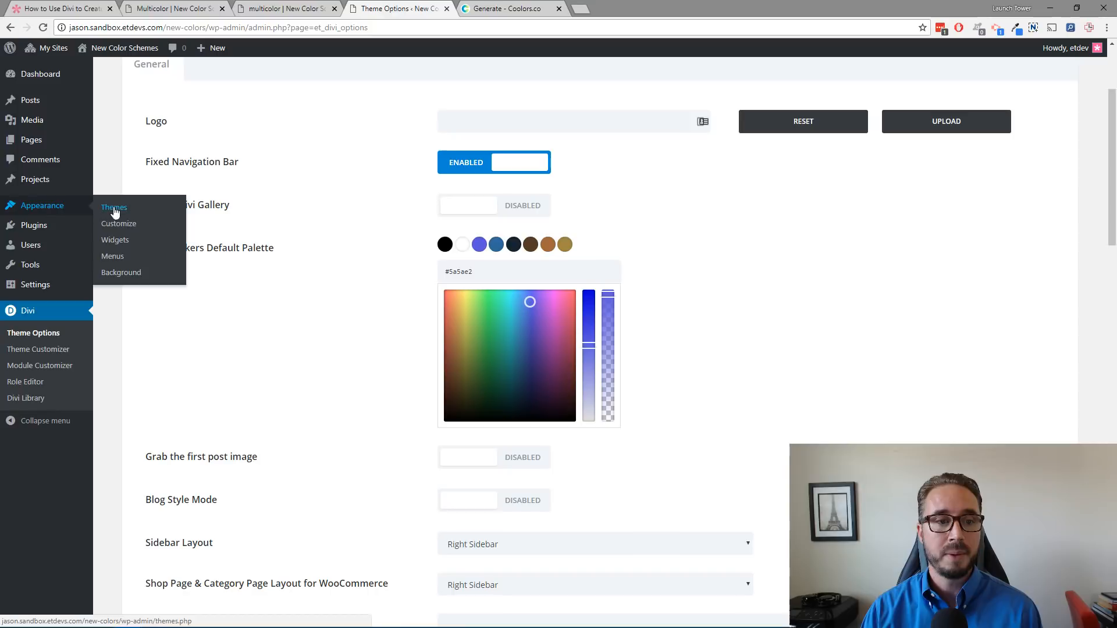
left_click(112, 257)
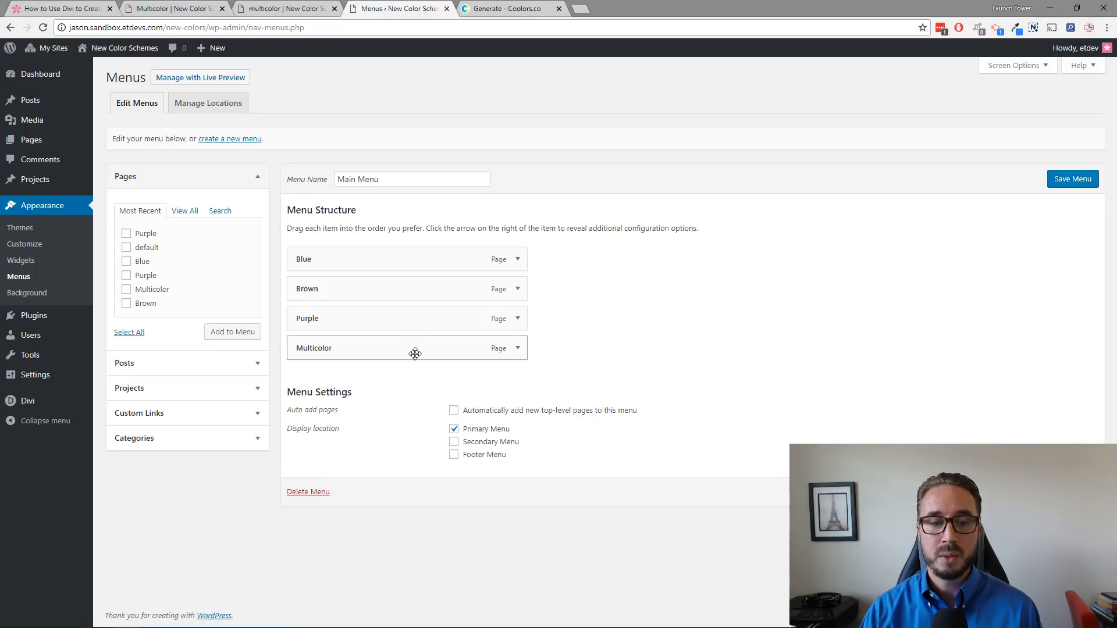
Step: Switch back through the tabs to the live Multicolor page
left_click(340, 7)
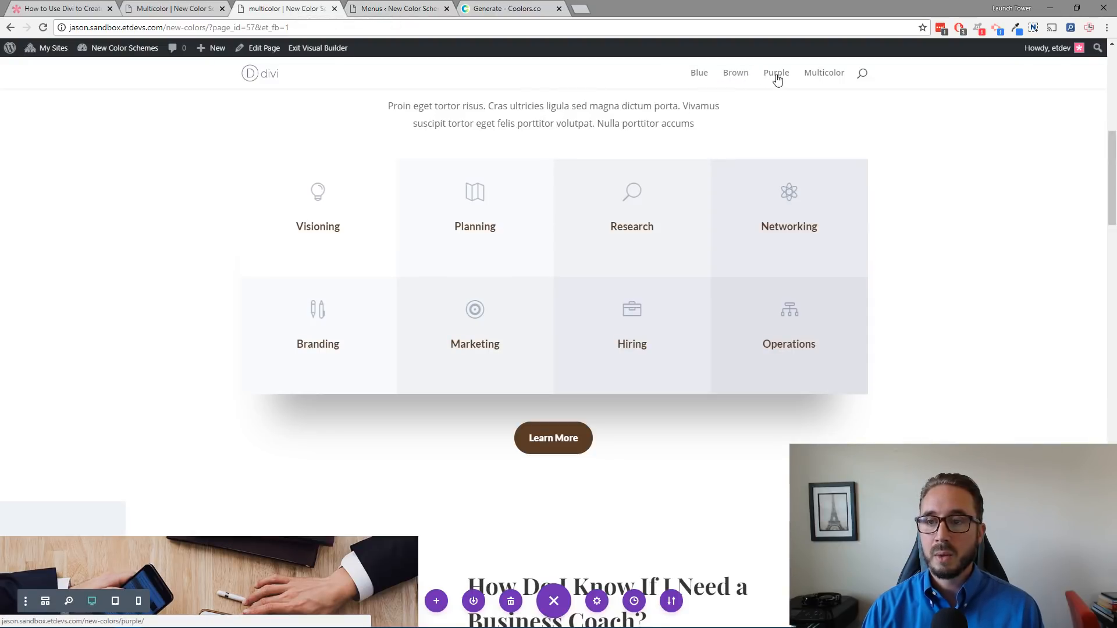
left_click(401, 9)
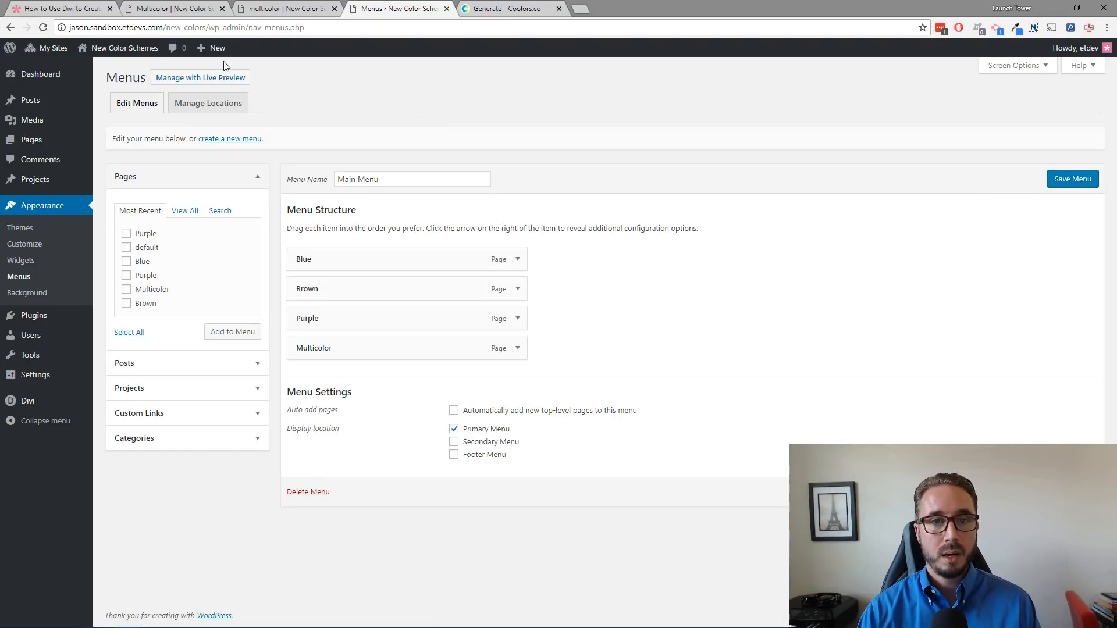
left_click(288, 8)
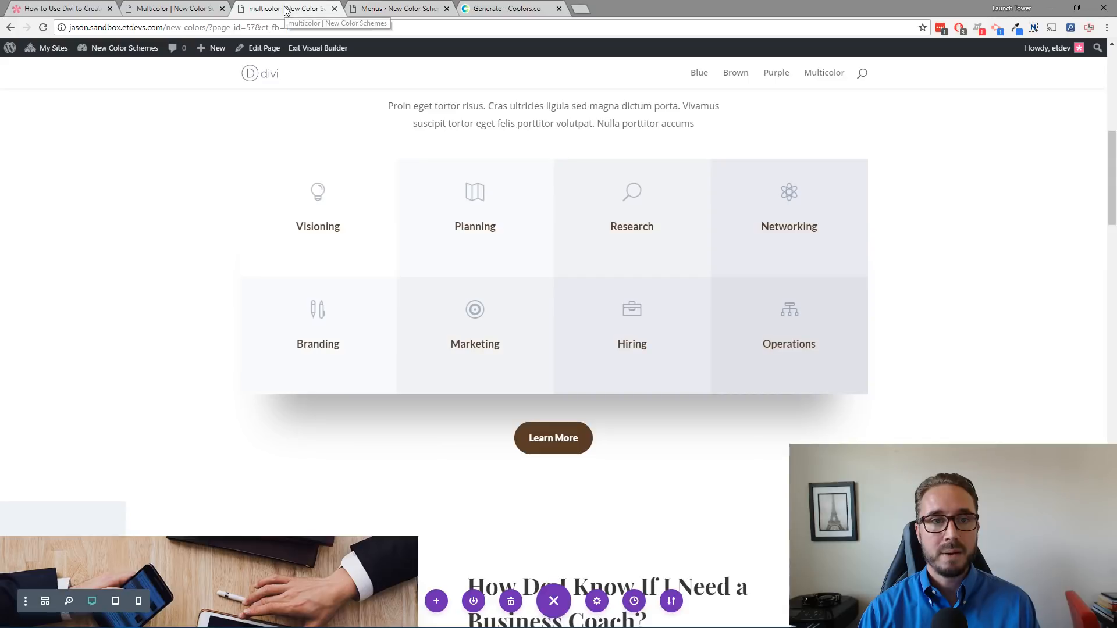
left_click(180, 8)
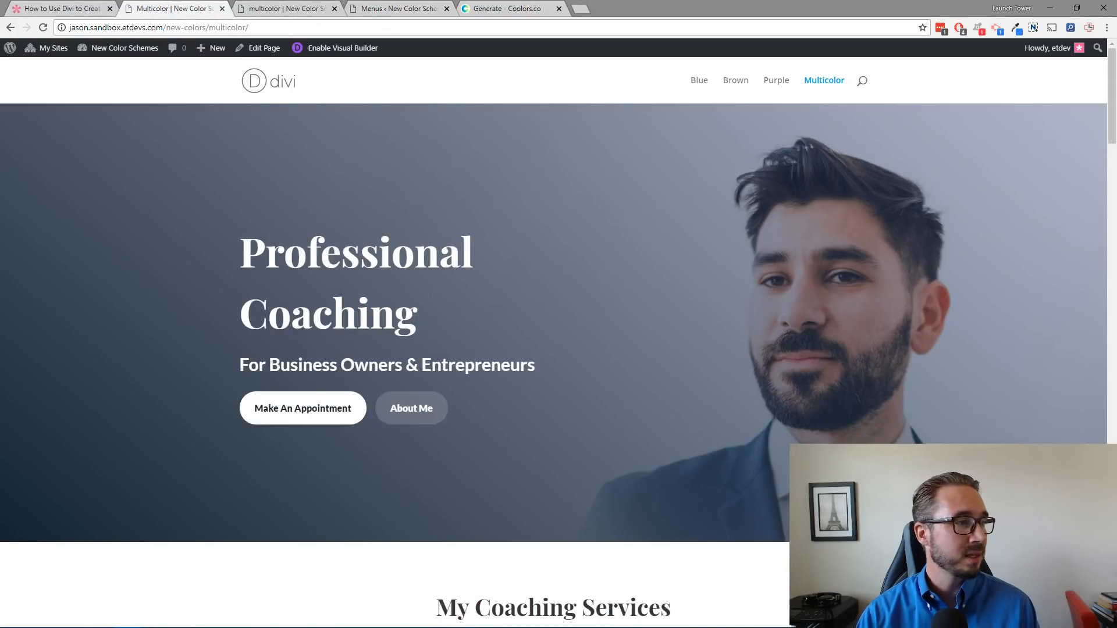